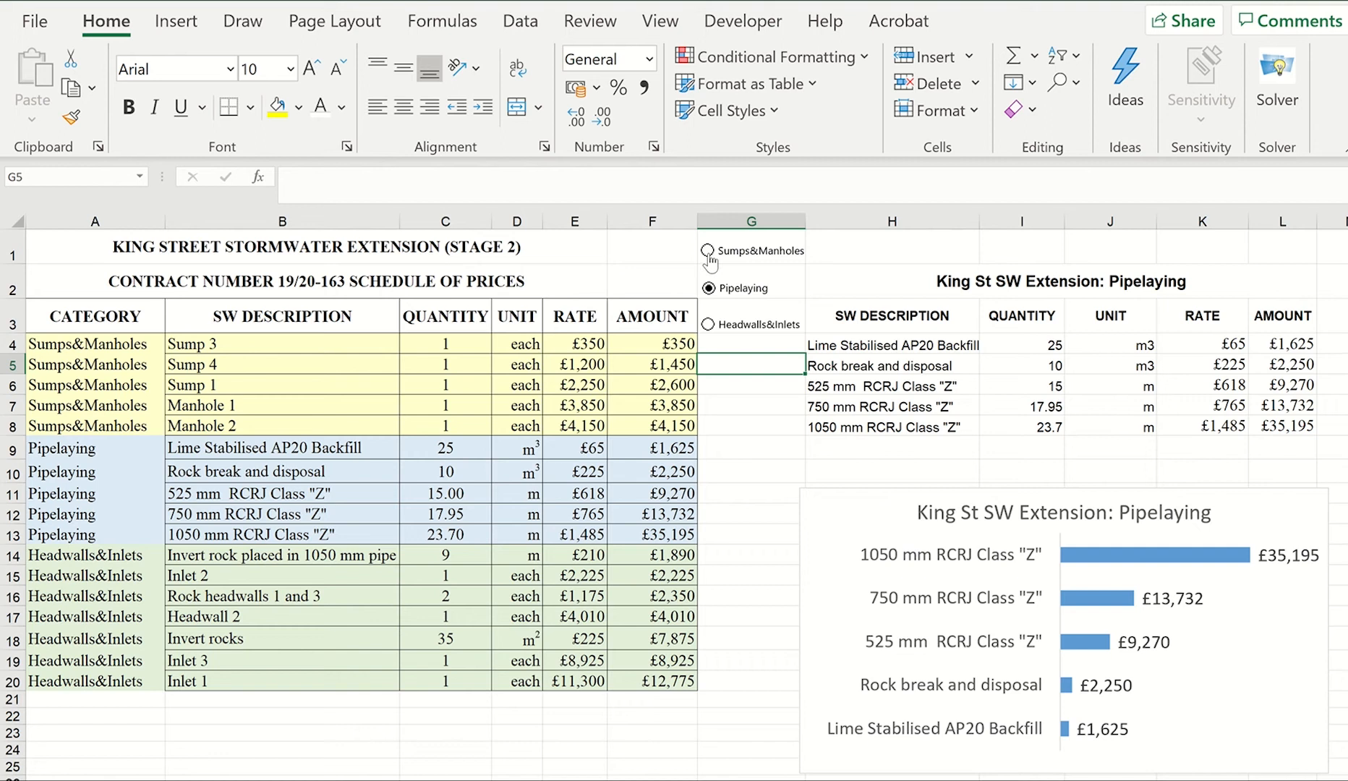
Step: Switch the finished report to the Sumps&Manholes category and back to Pipelaying to see how the table and chart respond
click(709, 255)
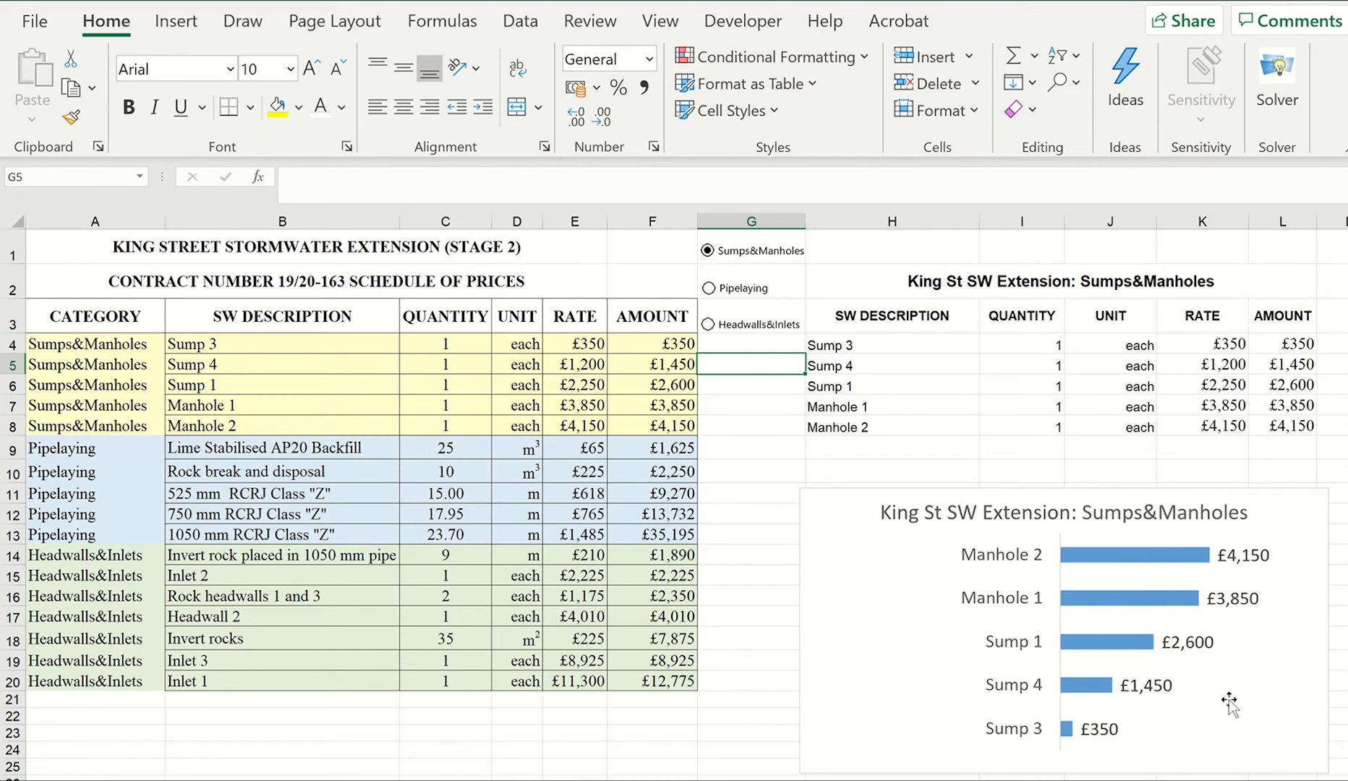
click(709, 289)
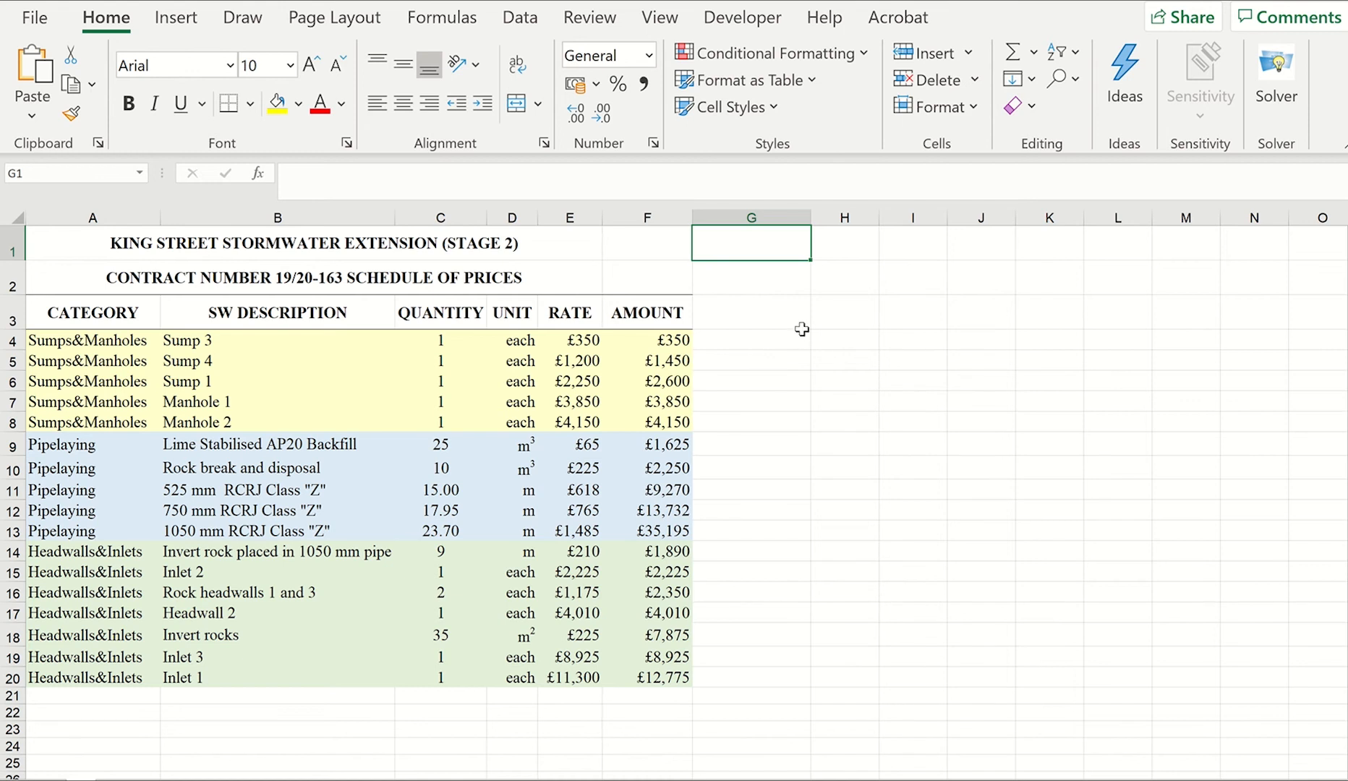
Step: Check in the ribbon customization settings that Developer is enabled among the main tabs
click(759, 18)
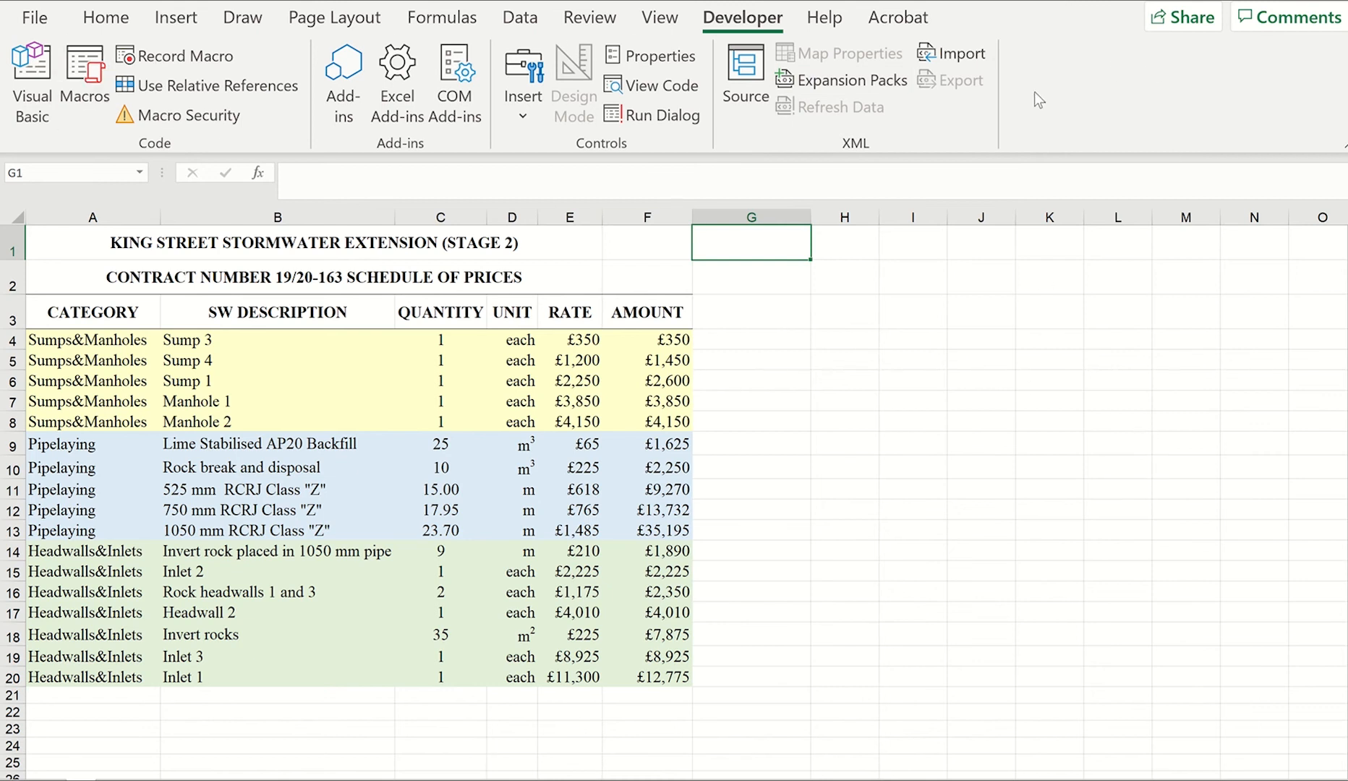
right_click(1049, 80)
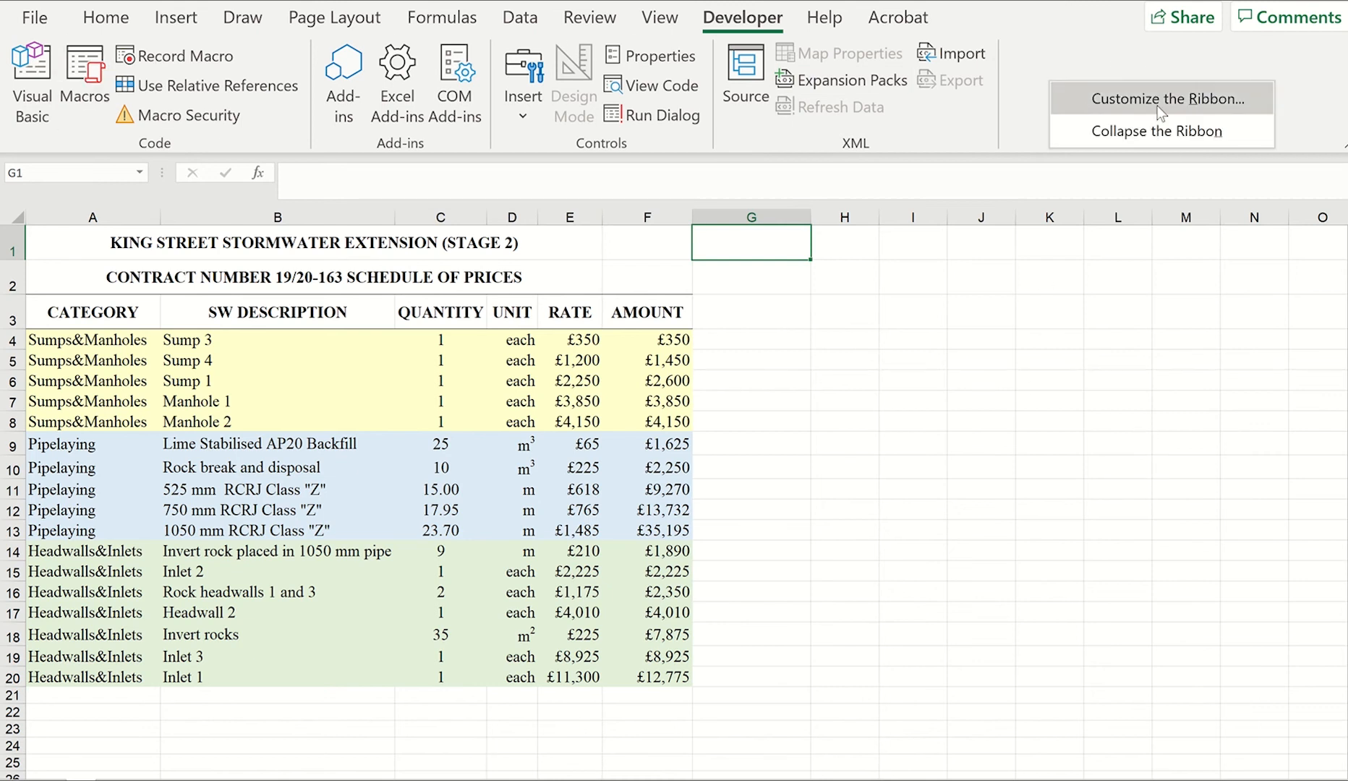
click(1187, 101)
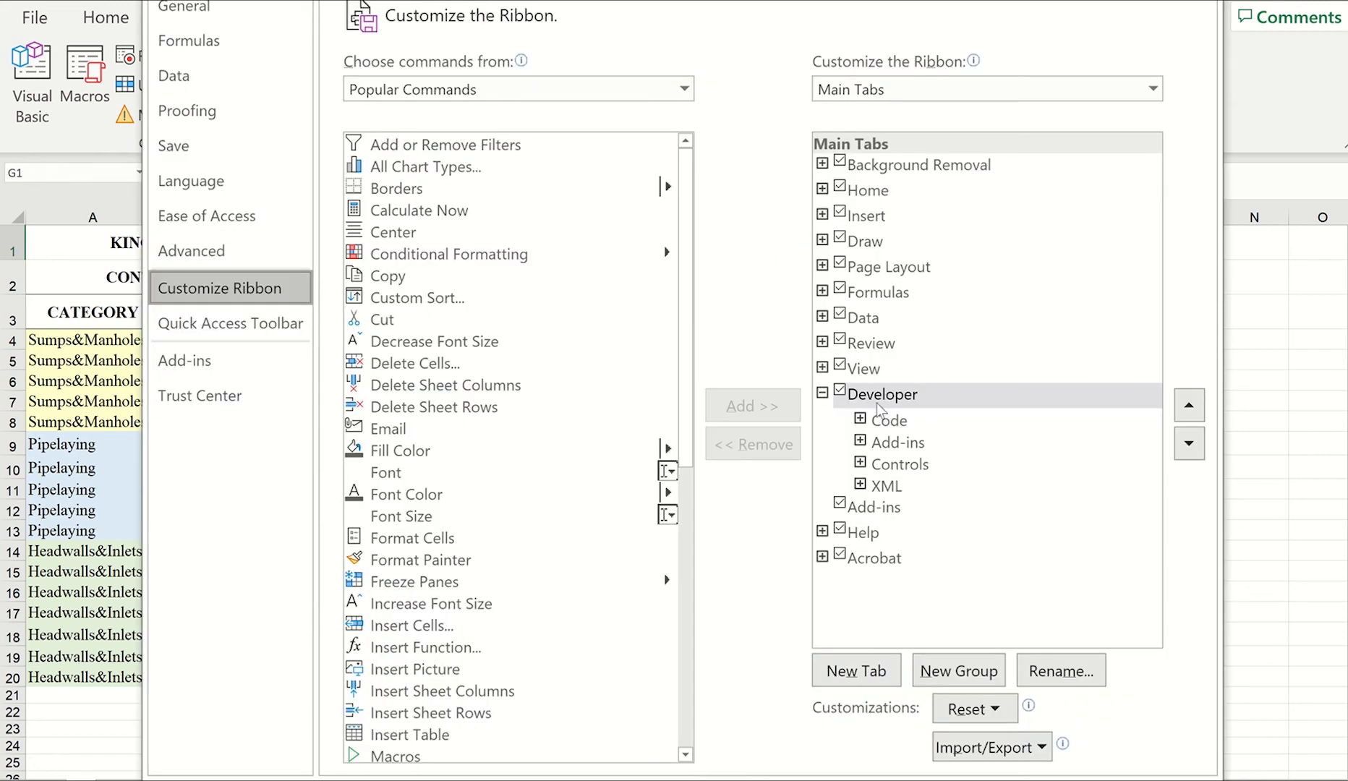
click(876, 402)
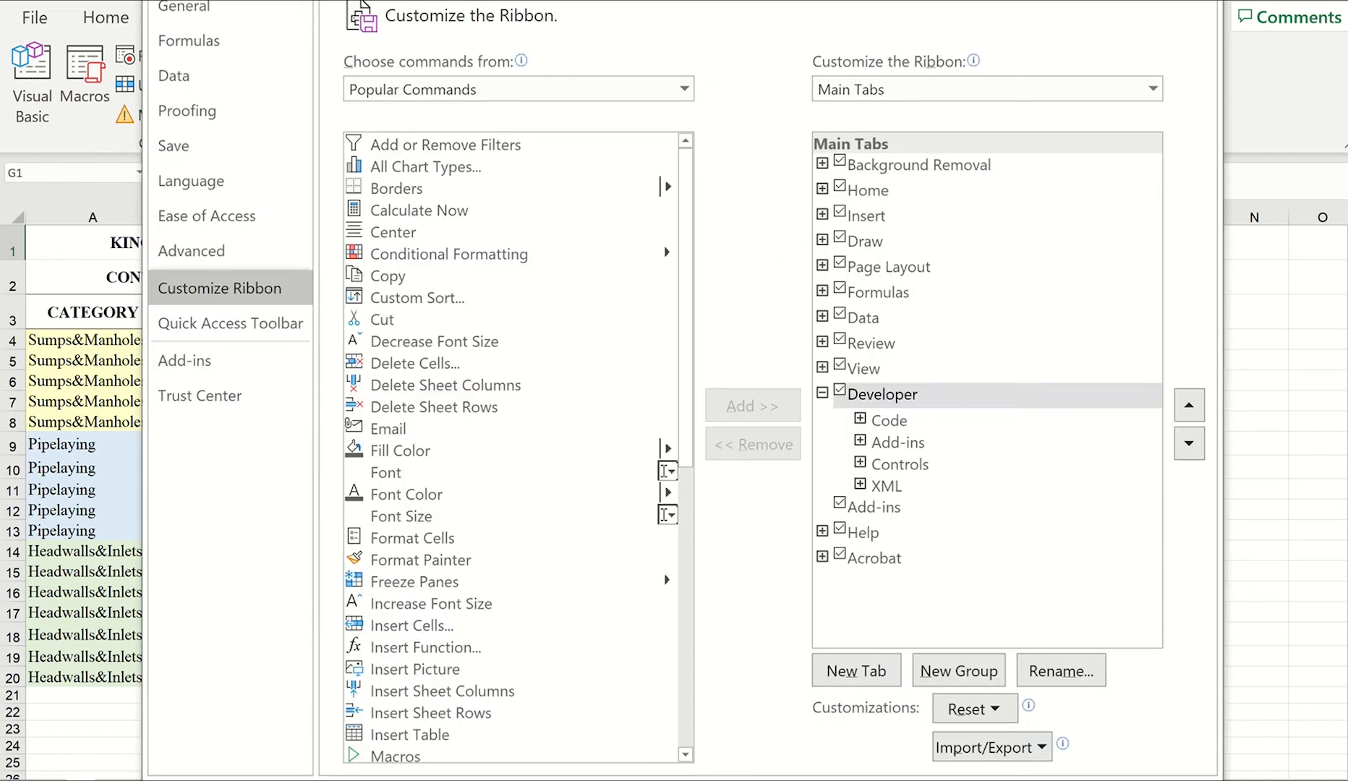
key(Return)
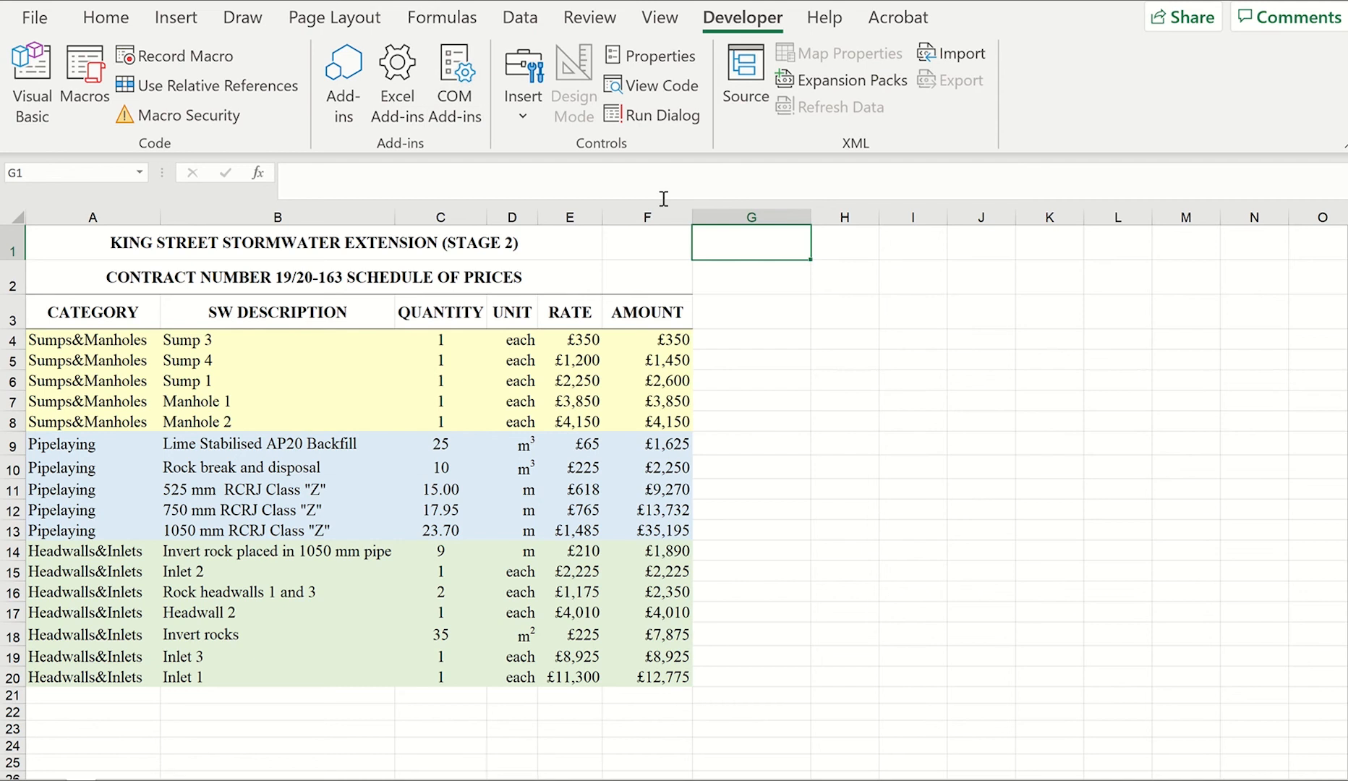
Step: Insert an option button form control over cell G1, extending into column H
click(520, 117)
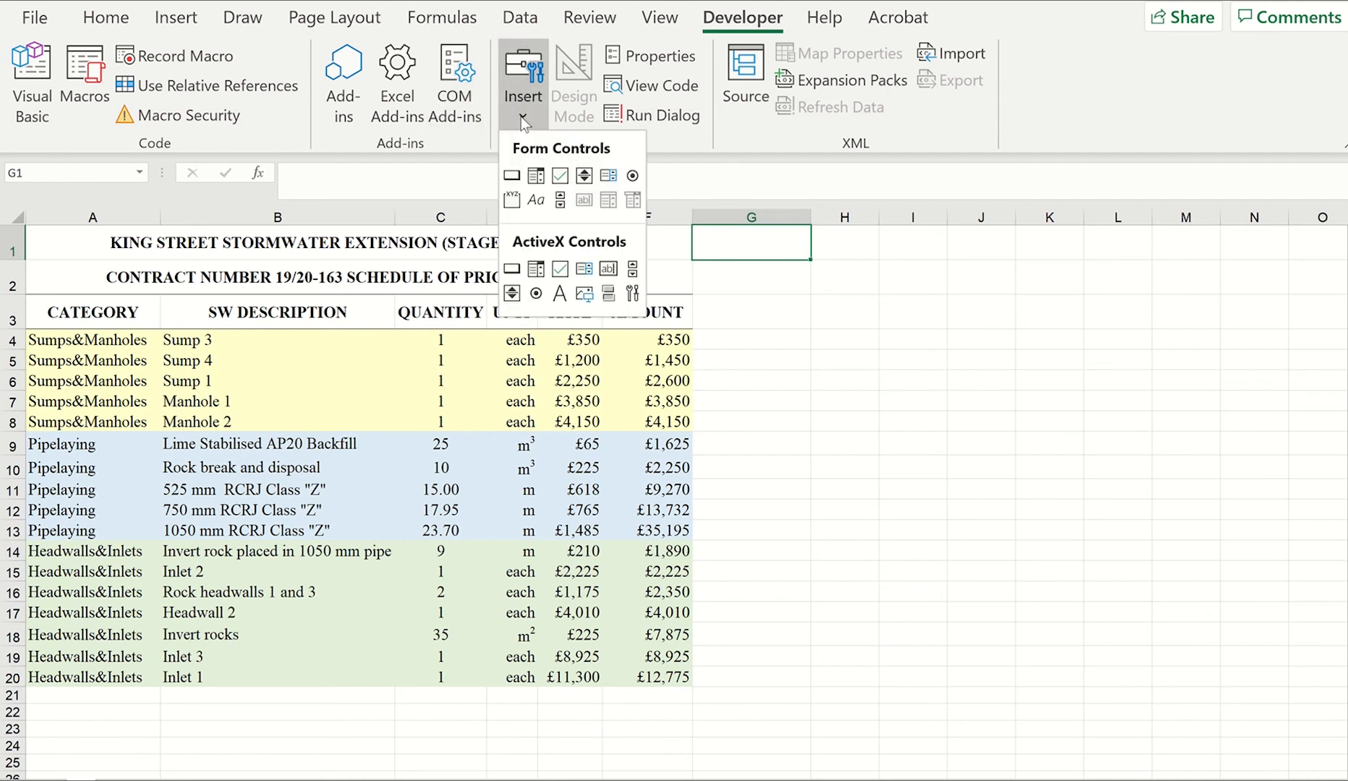
click(632, 176)
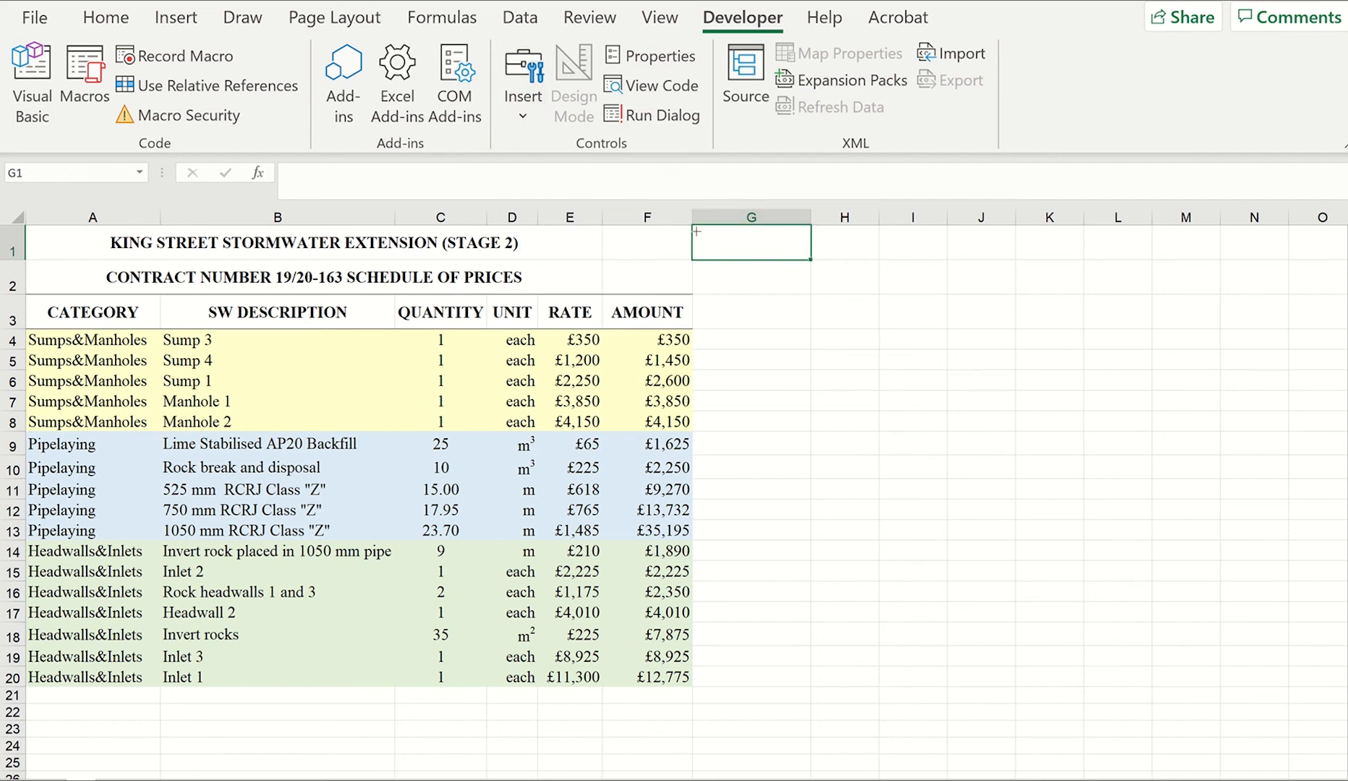
mouse_move(696, 226)
mouse_down()
mouse_move(737, 265)
mouse_move(843, 279)
mouse_move(847, 268)
mouse_up()
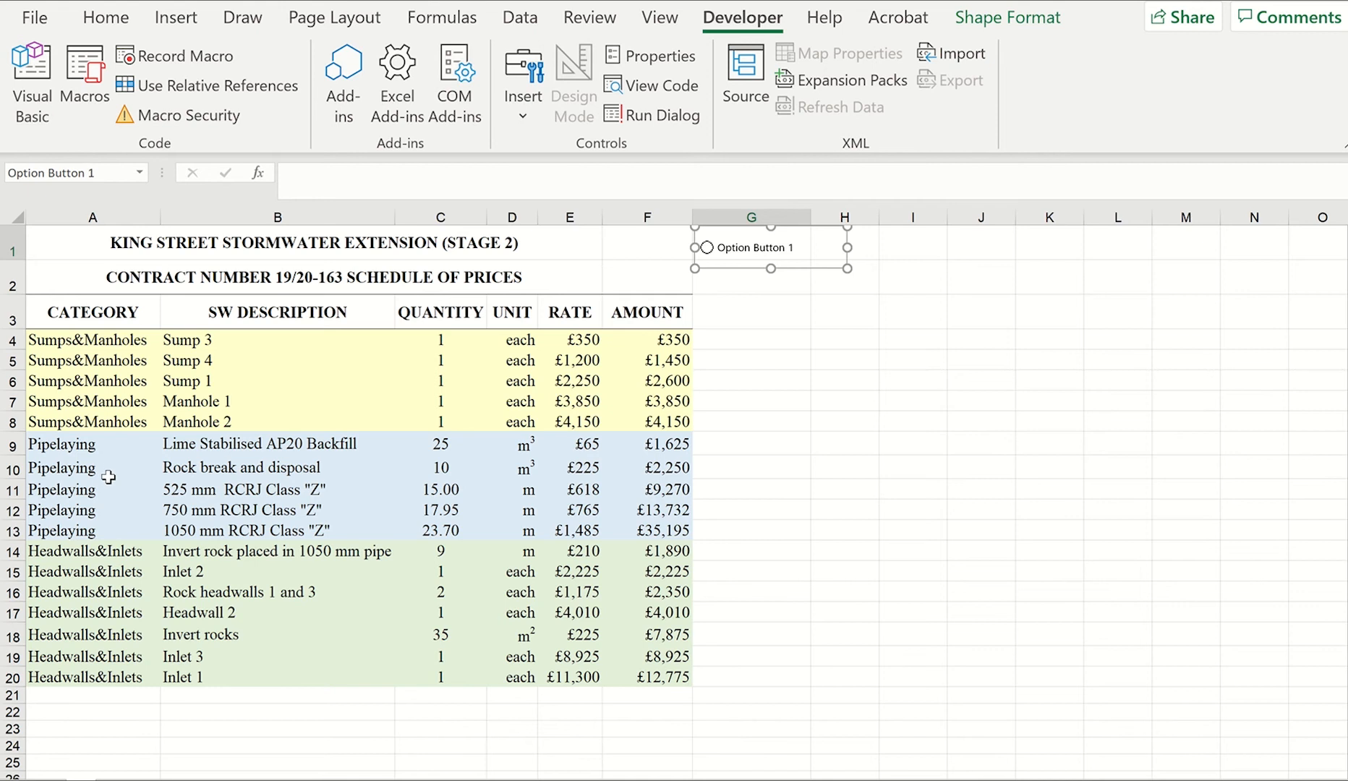
Step: Change the option button's label to Sumps&Manholes
right_click(715, 267)
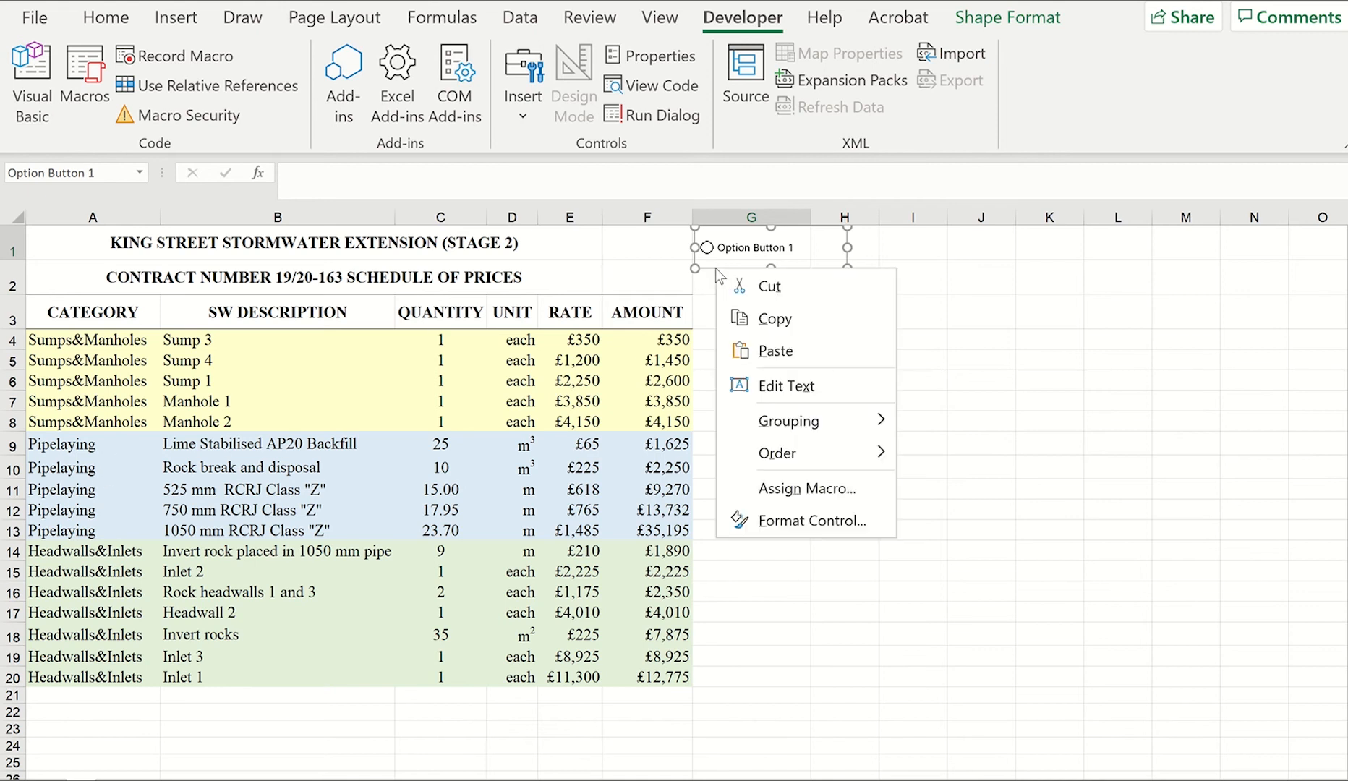
click(794, 383)
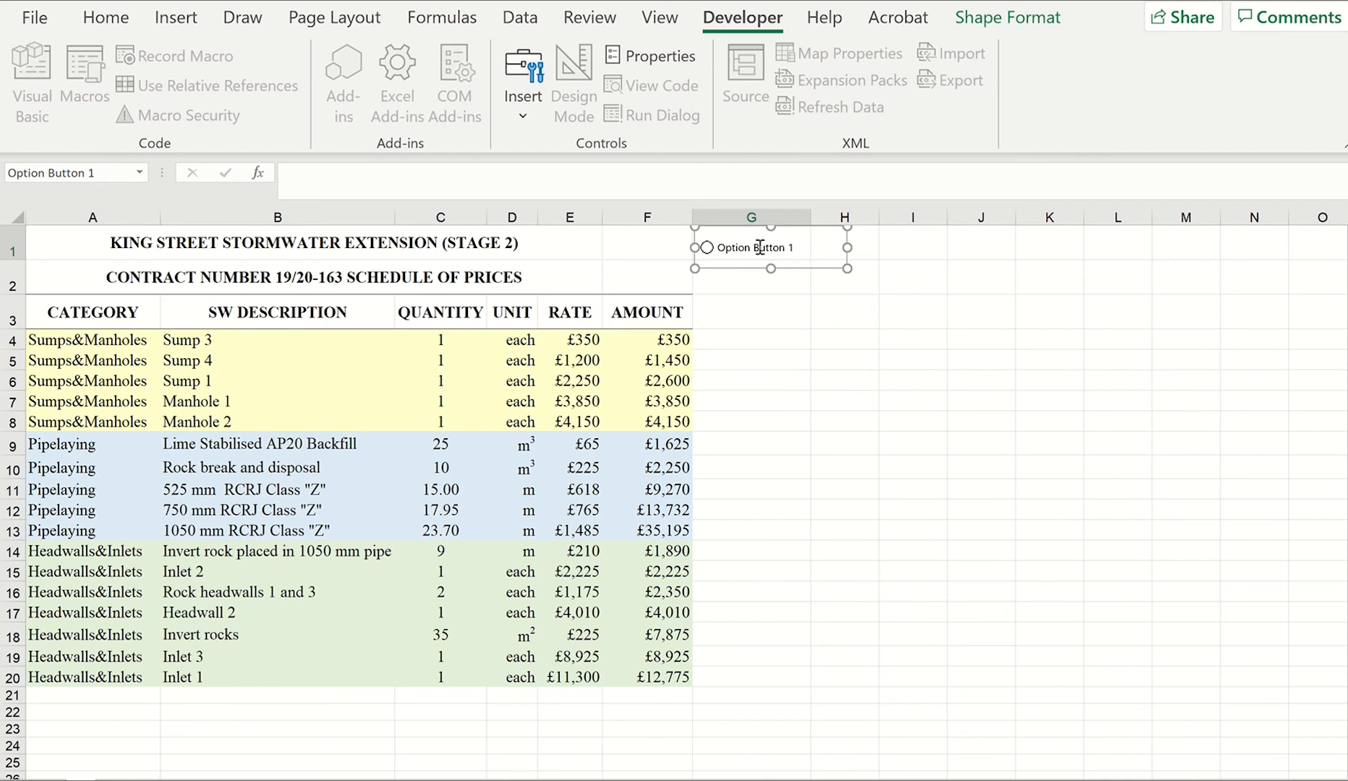
key(Delete)
key(Delete)
key(Delete)
key(Delete)
key(Delete)
key(Delete)
key(Delete)
key(Delete)
key(Delete)
key(Delete)
key(Delete)
key(Delete)
key(Delete)
key(Delete)
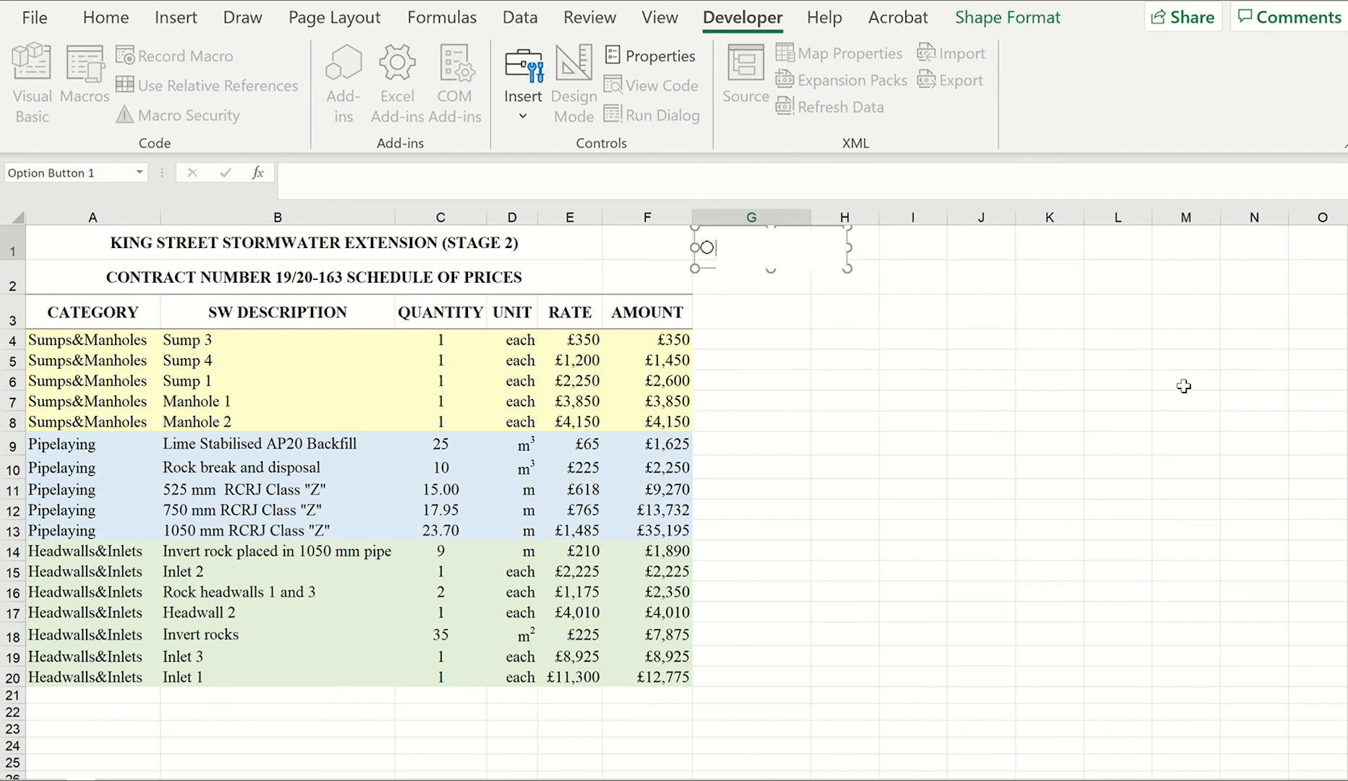
text(Sumps&Manholes)
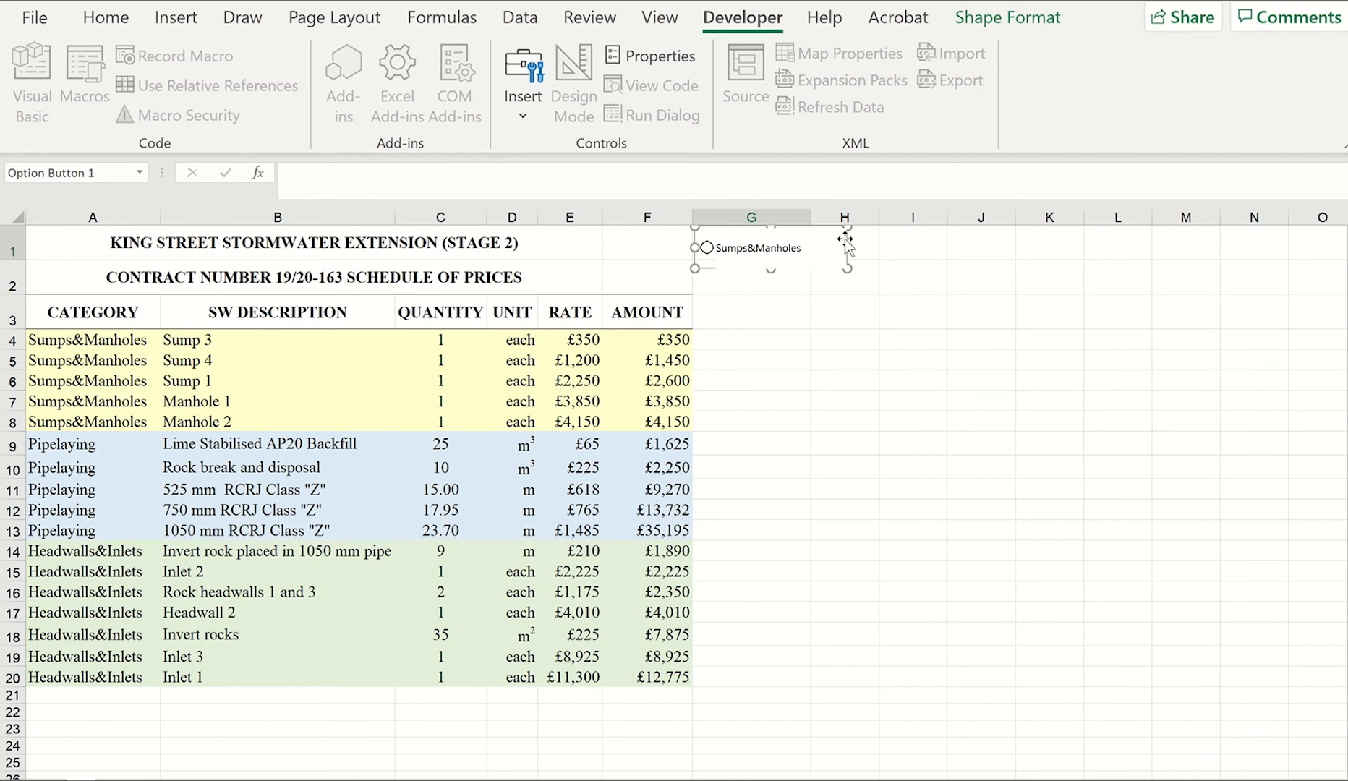
click(872, 335)
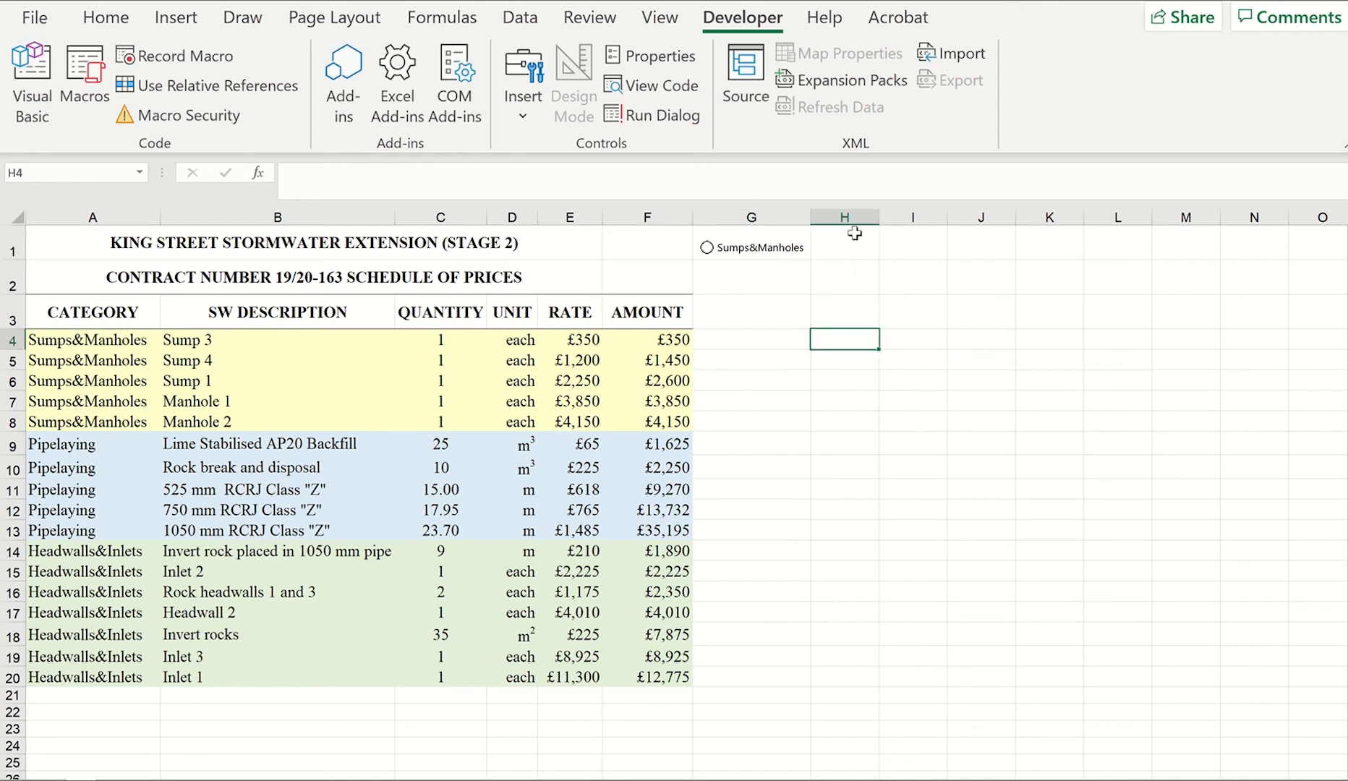
Step: Make two copies of the Sumps&Manholes option button and stack them directly below it in cells G2 and G3
right_click(804, 247)
key(ctrl+c)
click(882, 286)
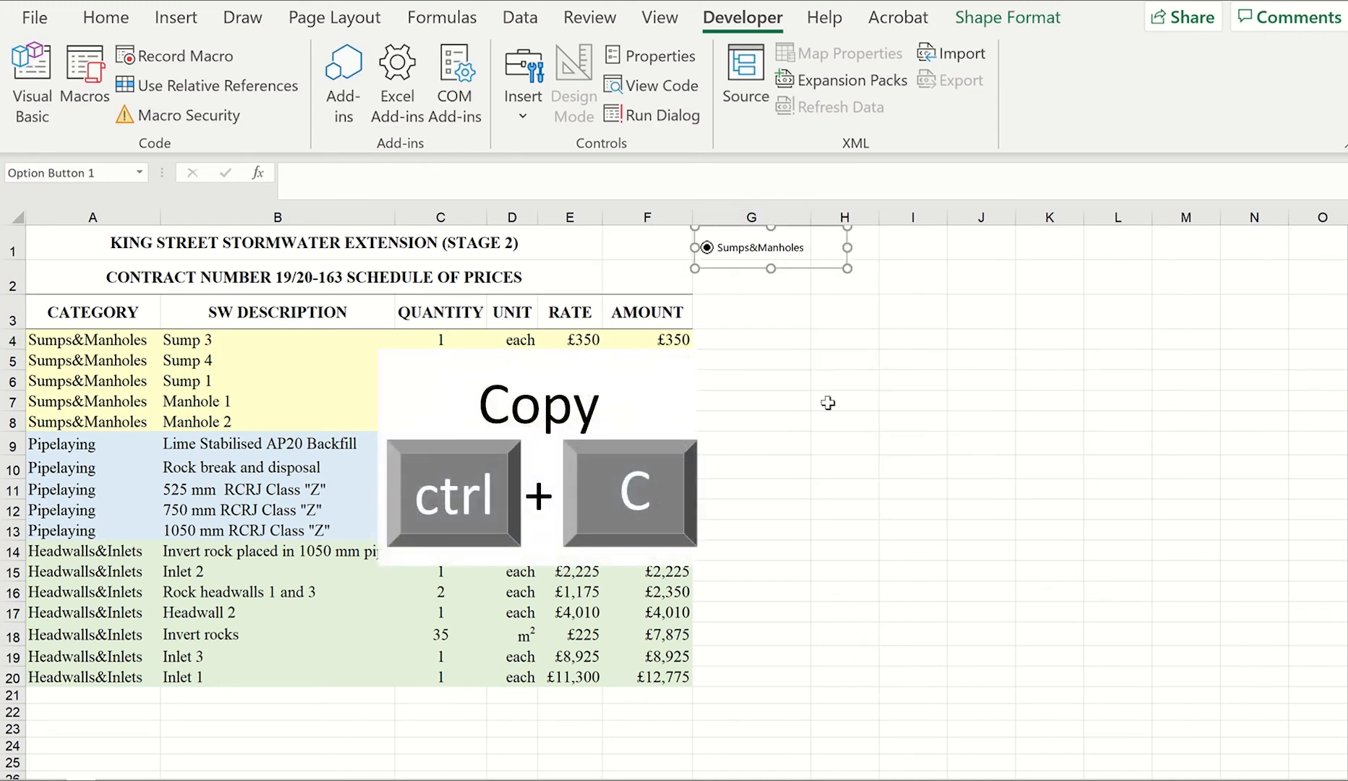
click(829, 400)
key(ctrl+v)
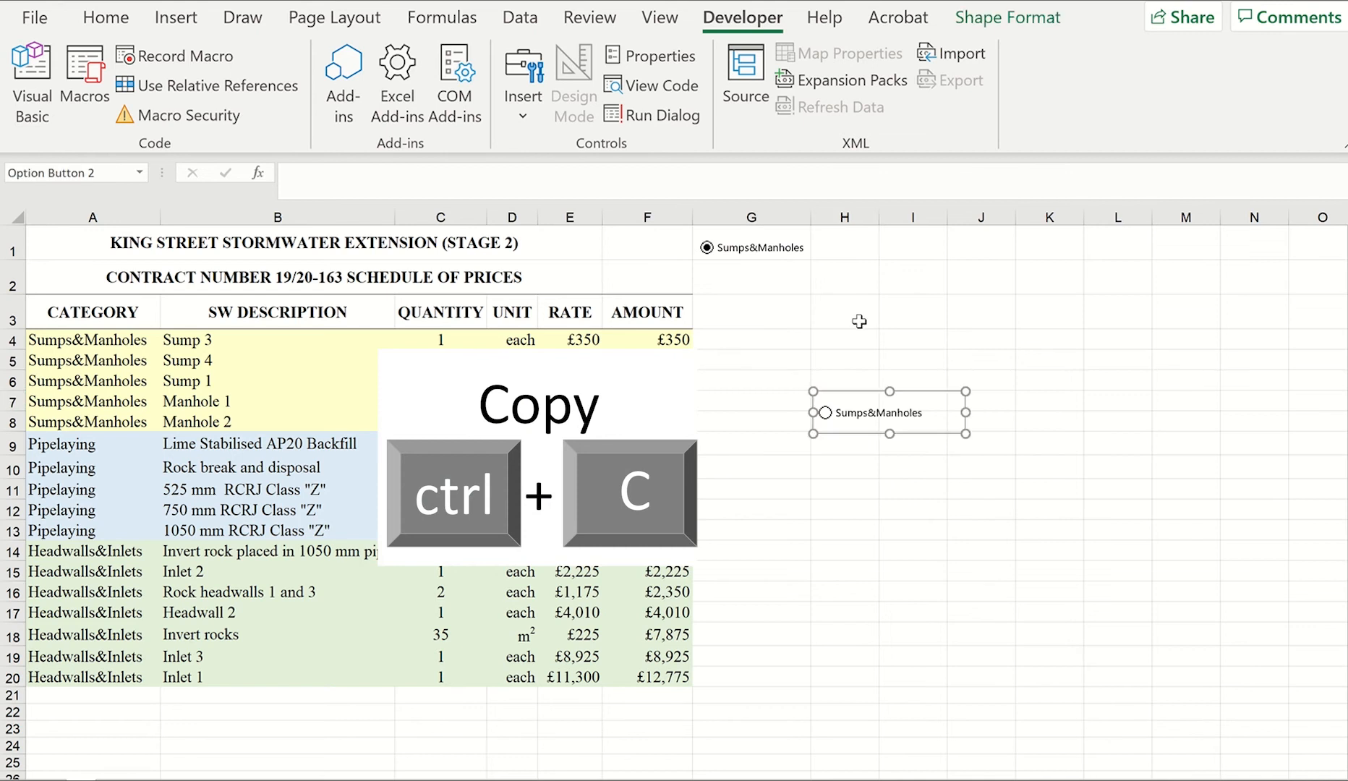
drag(828, 337, 816, 261)
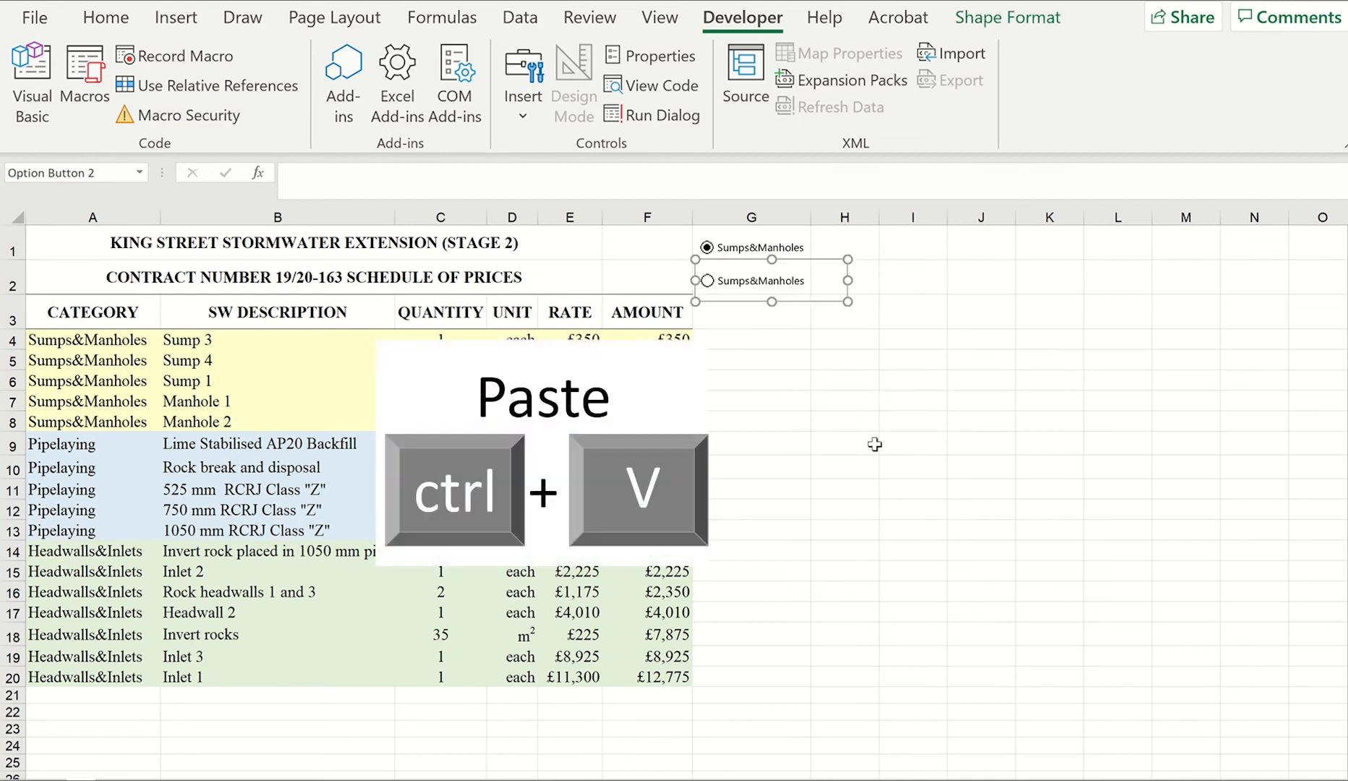
click(896, 463)
key(ctrl+v)
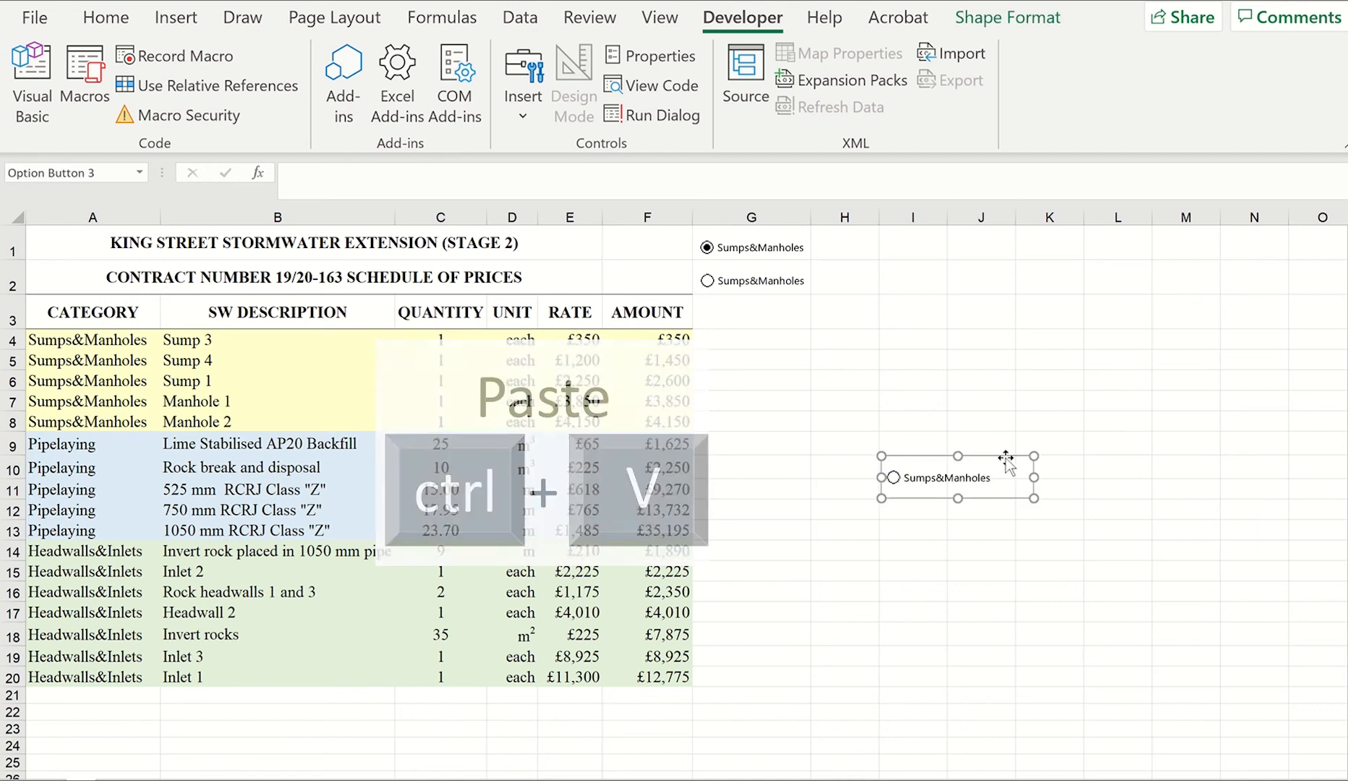
drag(1008, 457, 816, 299)
Step: Change the label of the second option button, in G2, to Pipelaying
right_click(763, 282)
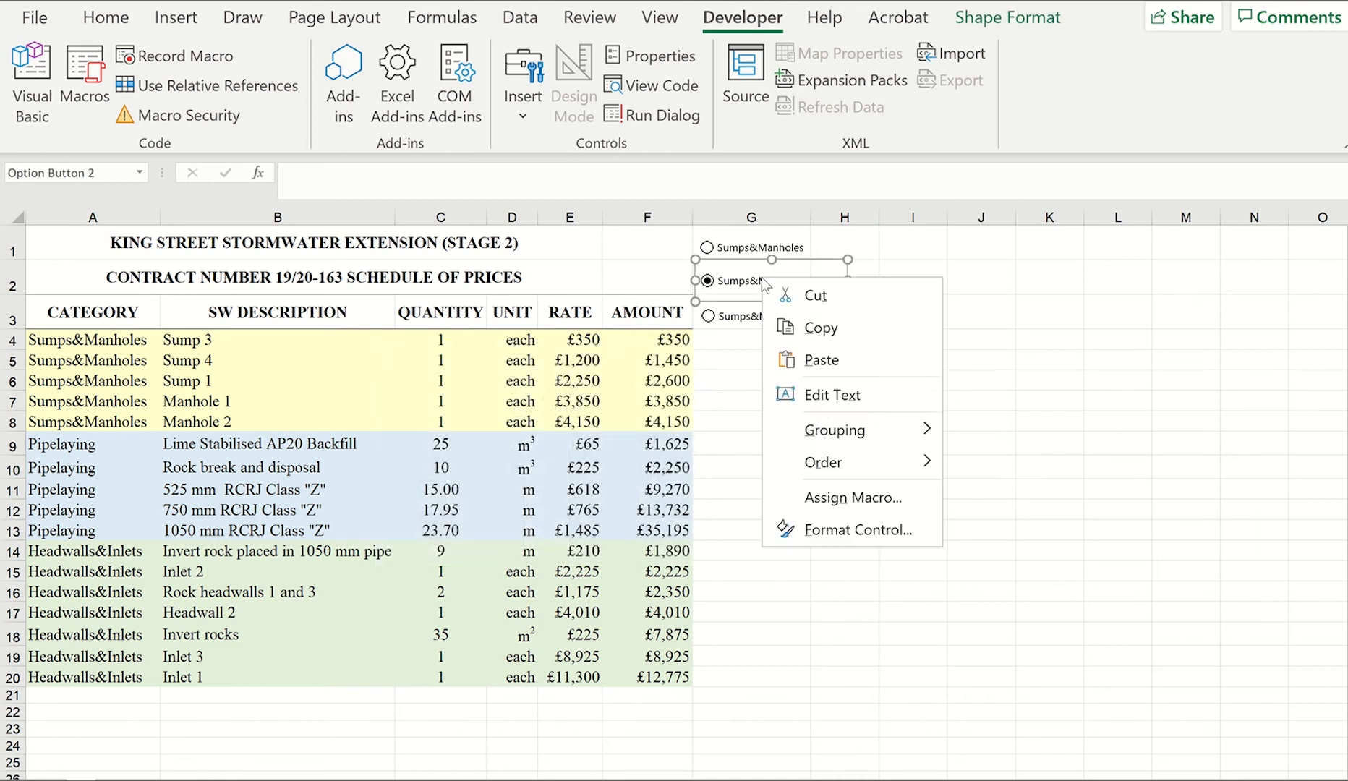
click(824, 400)
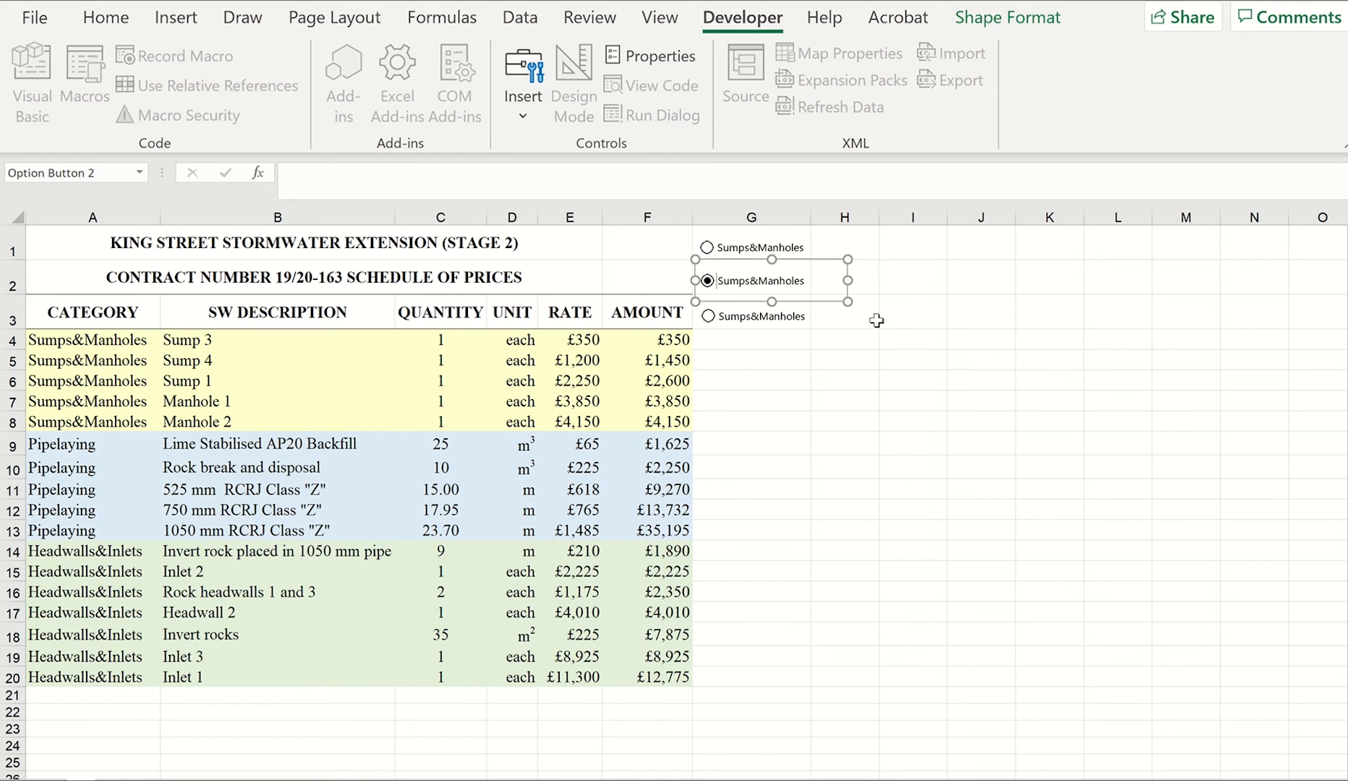
key(Delete)
key(Delete)
key(Delete)
key(Delete)
key(Delete)
key(Delete)
key(Delete)
key(Delete)
key(Delete)
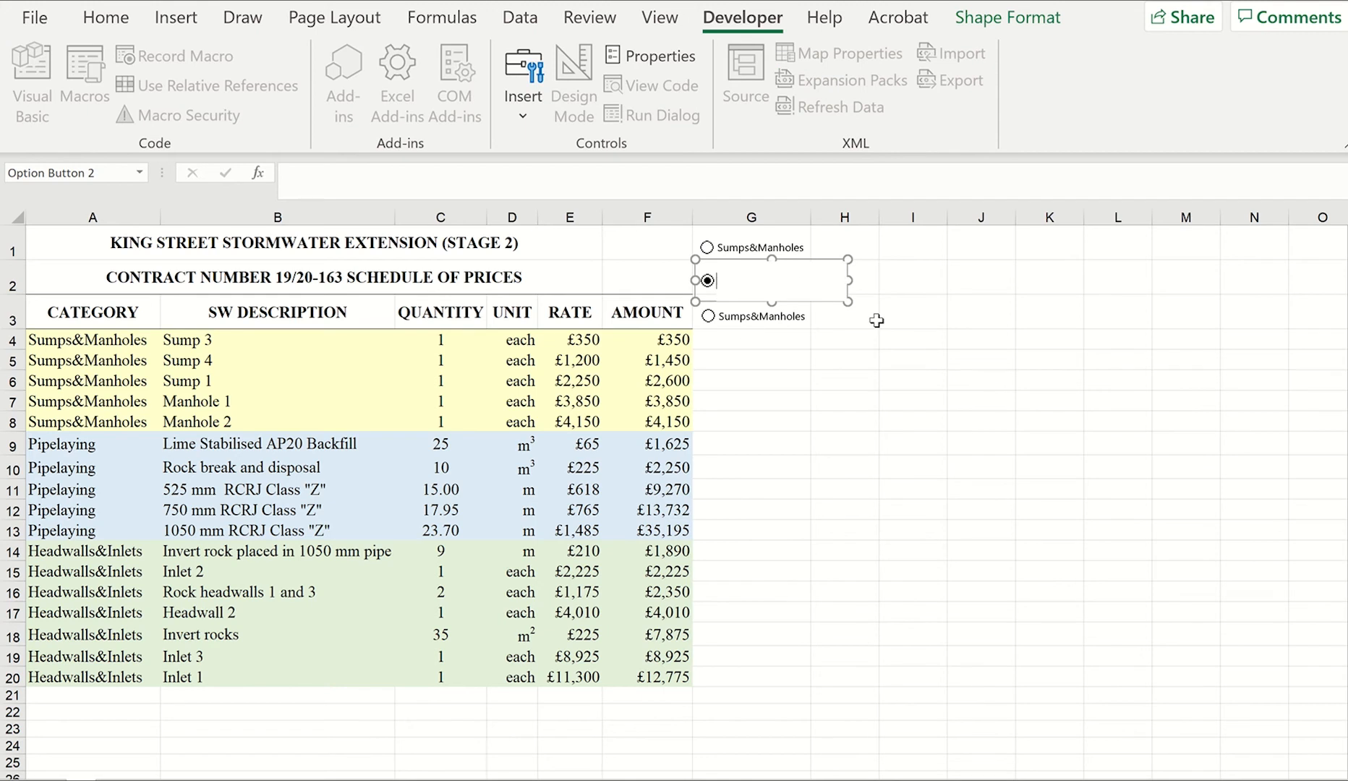
text(Pipelaying)
Step: Change the label of the third option button, in G3, to Headwalls&Inlets
right_click(772, 318)
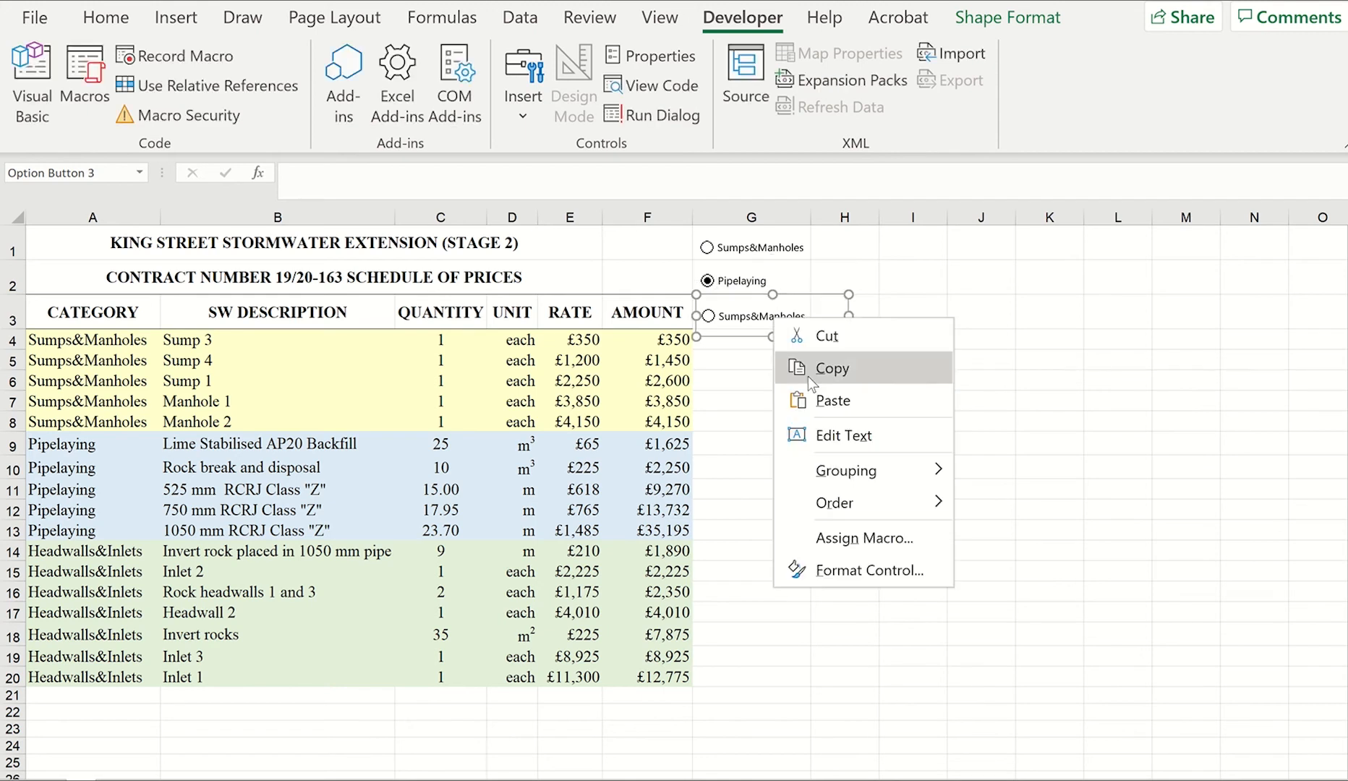
click(853, 441)
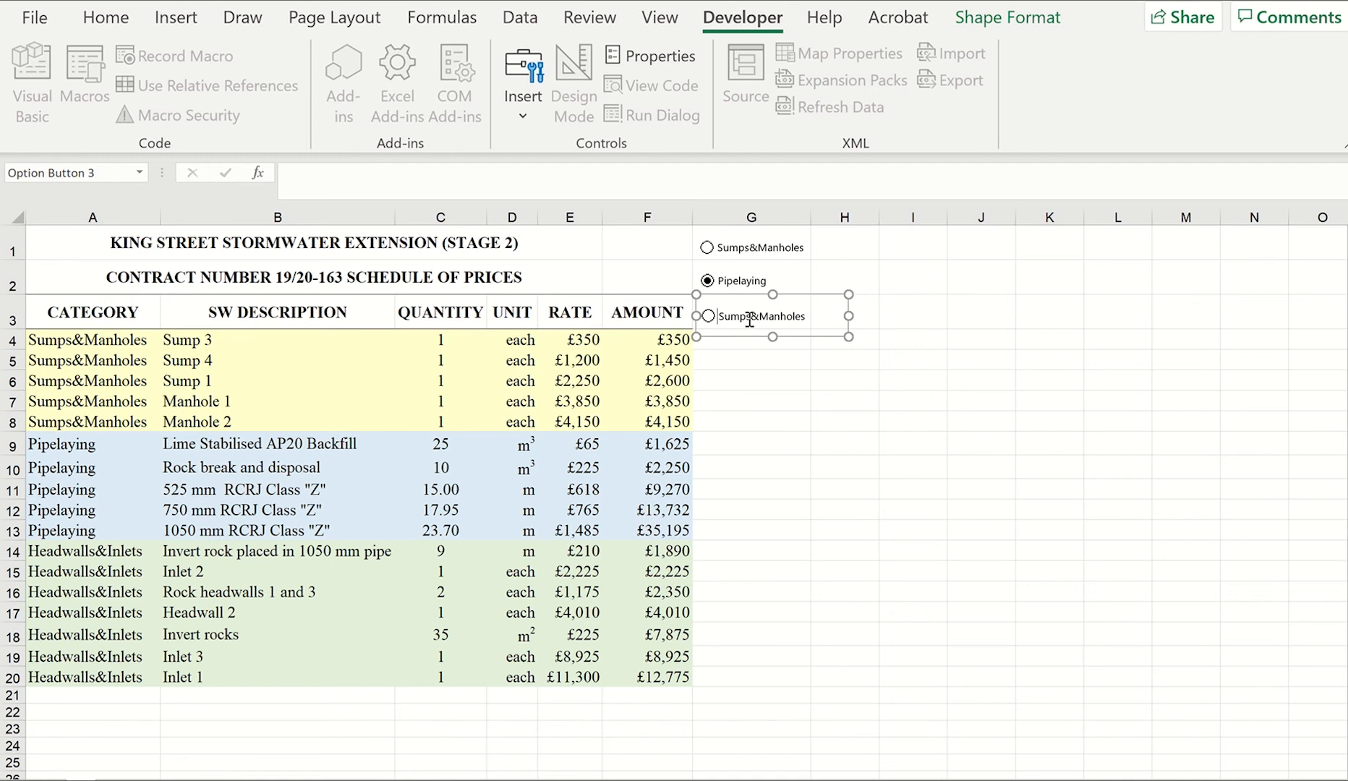
key(Delete)
key(Delete)
key(Delete)
key(Delete)
key(Delete)
key(Delete)
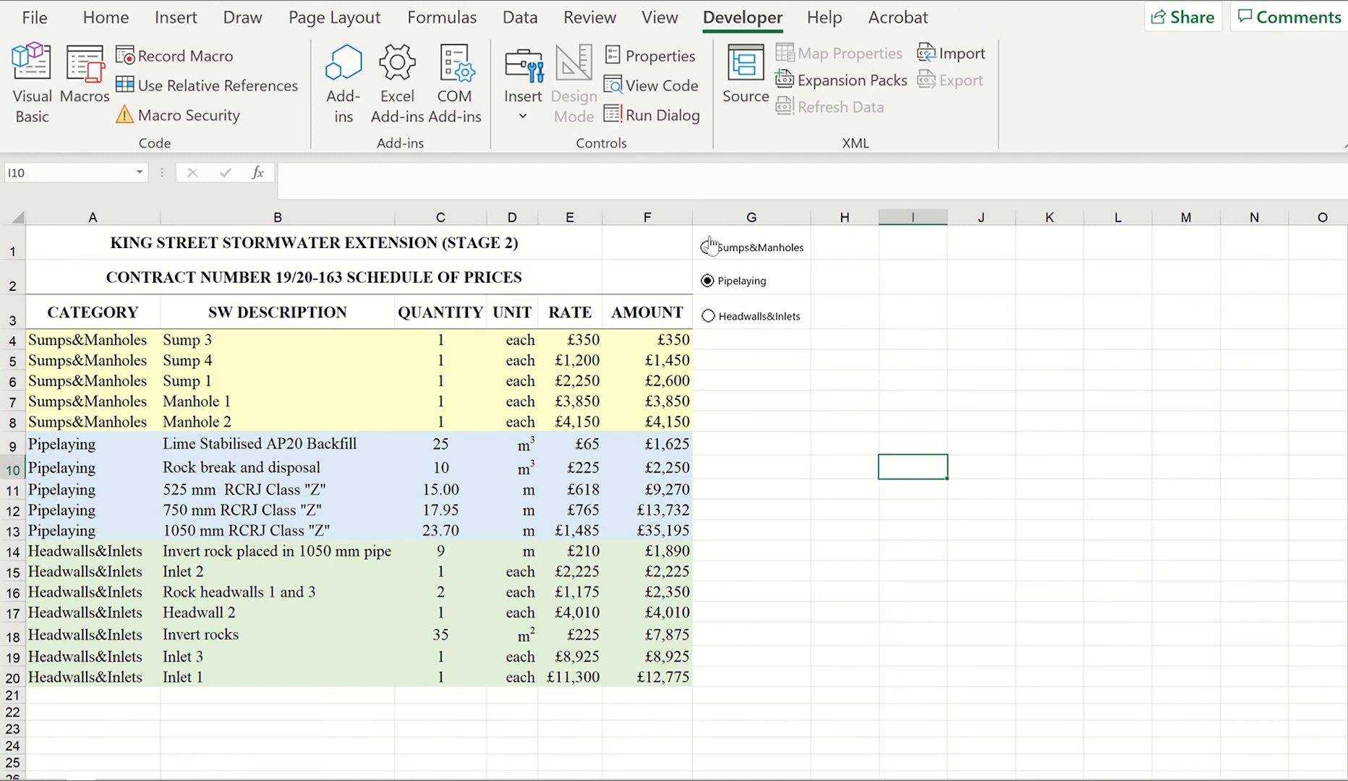
Step: Select the Sumps&Manholes option and link its option button to cell $F$1 in the control's format settings
click(708, 253)
right_click(754, 248)
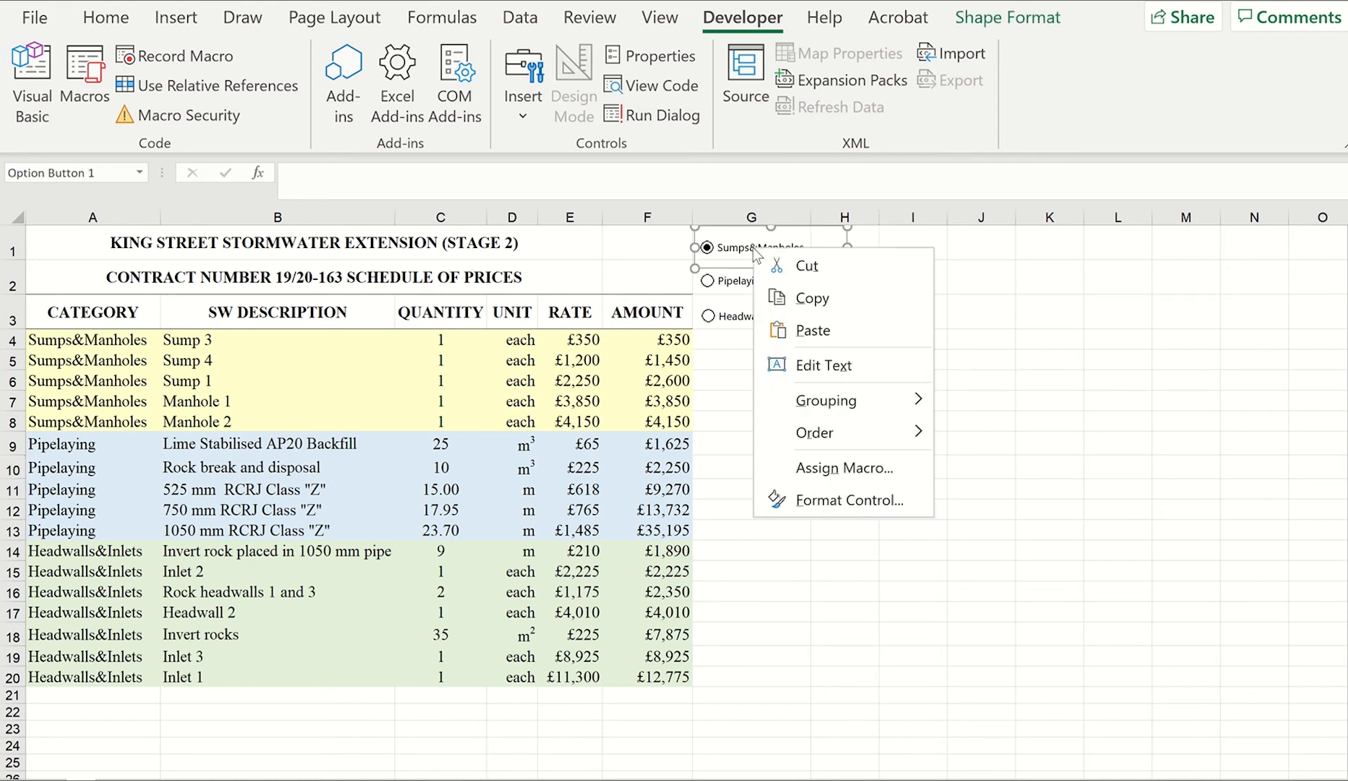
click(880, 507)
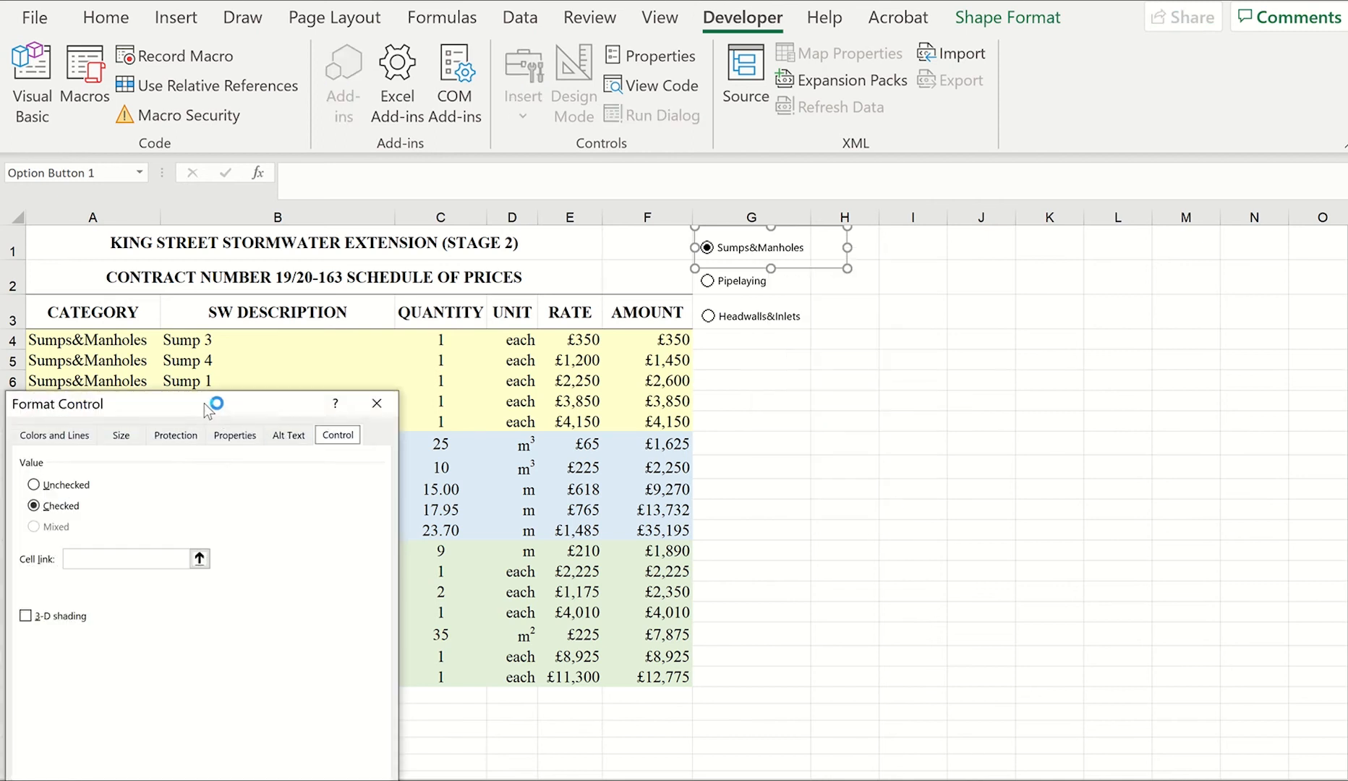
drag(206, 401, 777, 333)
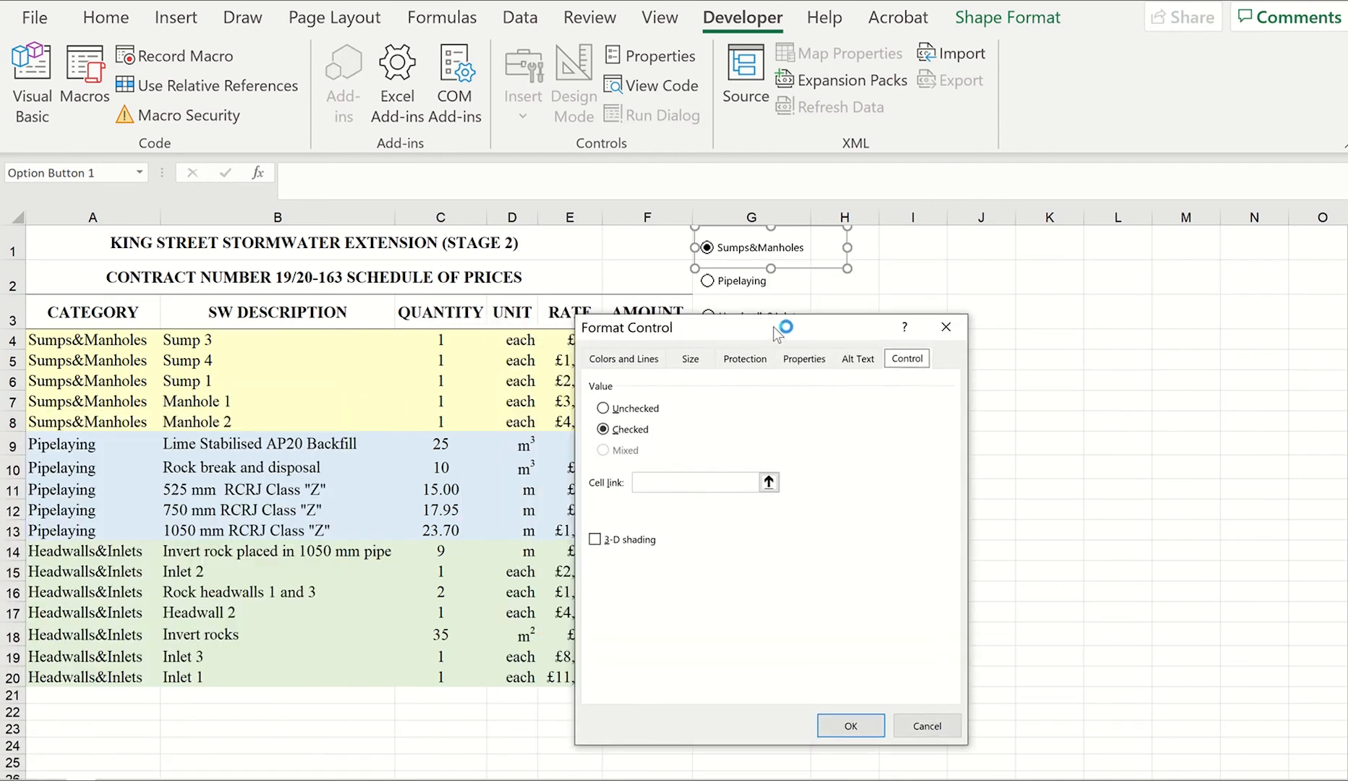
click(769, 483)
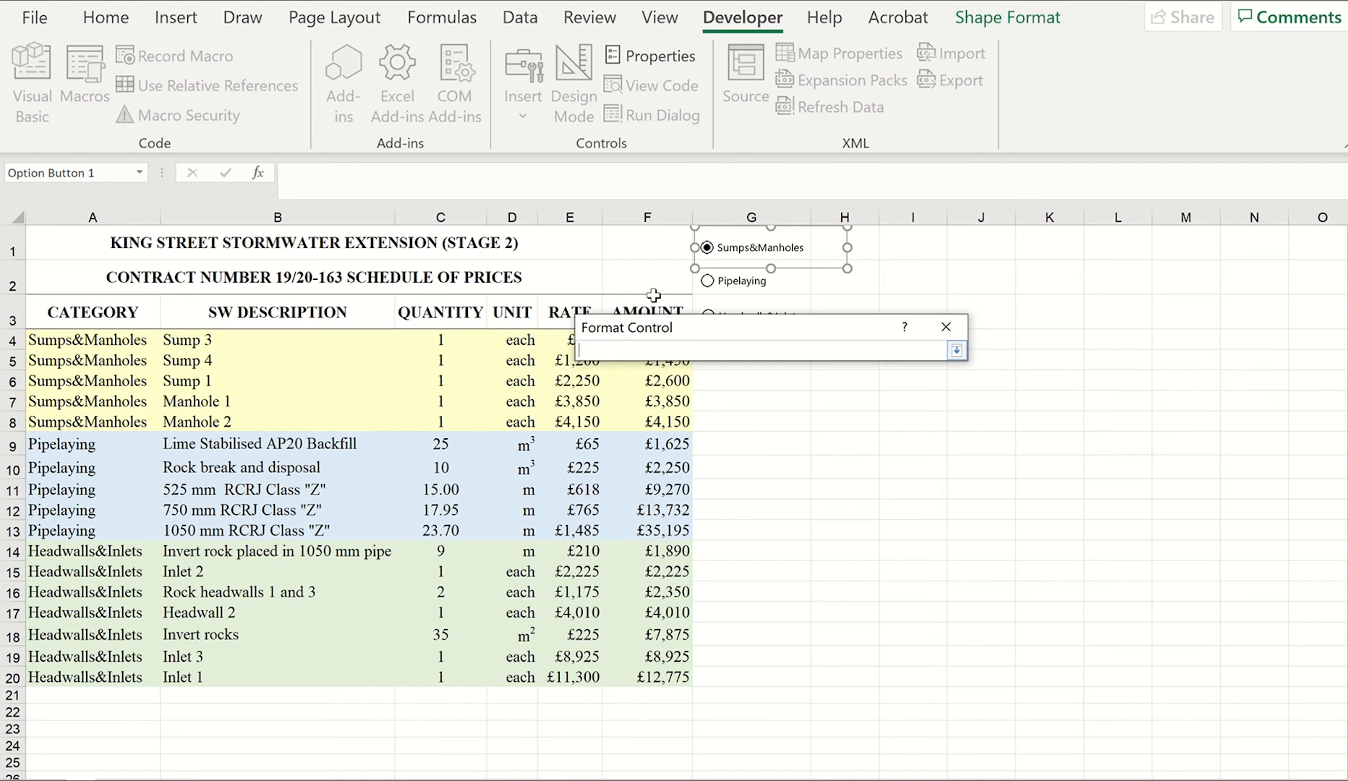
click(630, 250)
key(Return)
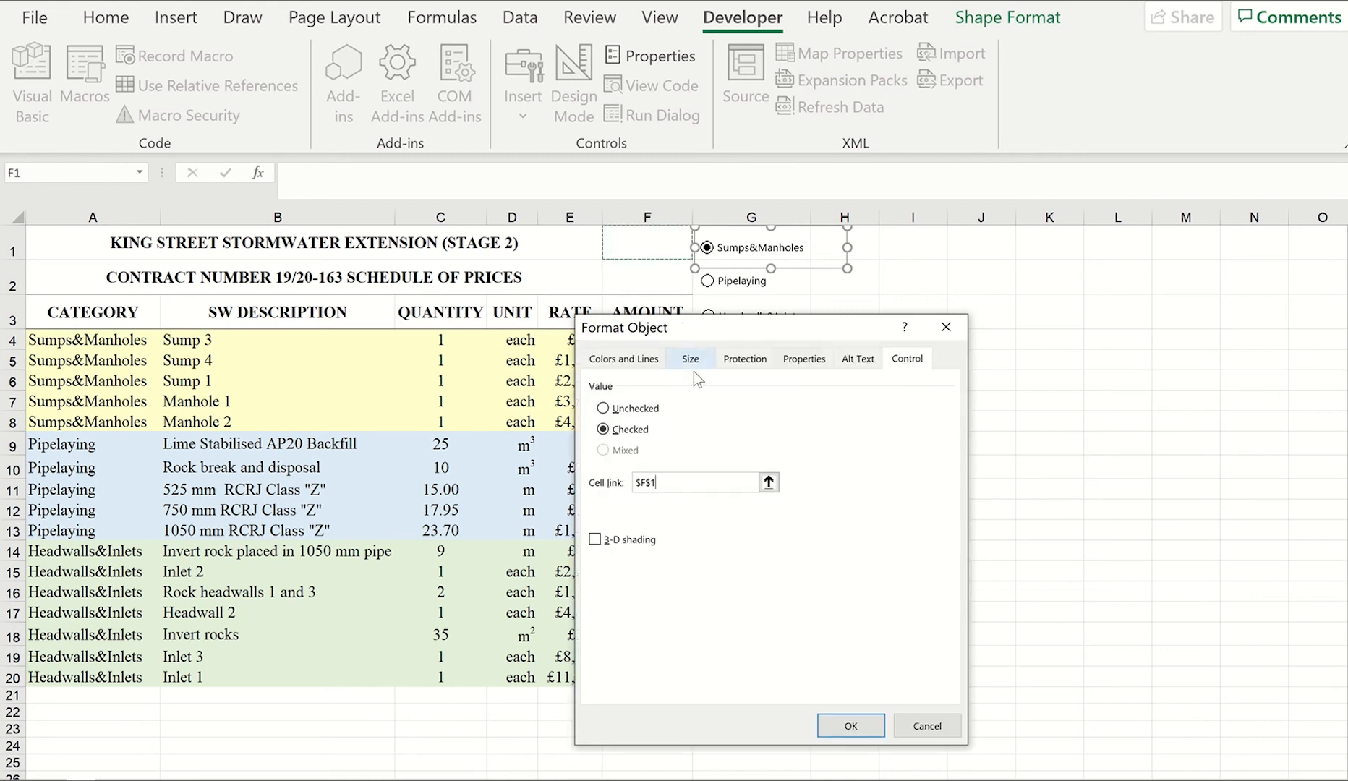
click(856, 725)
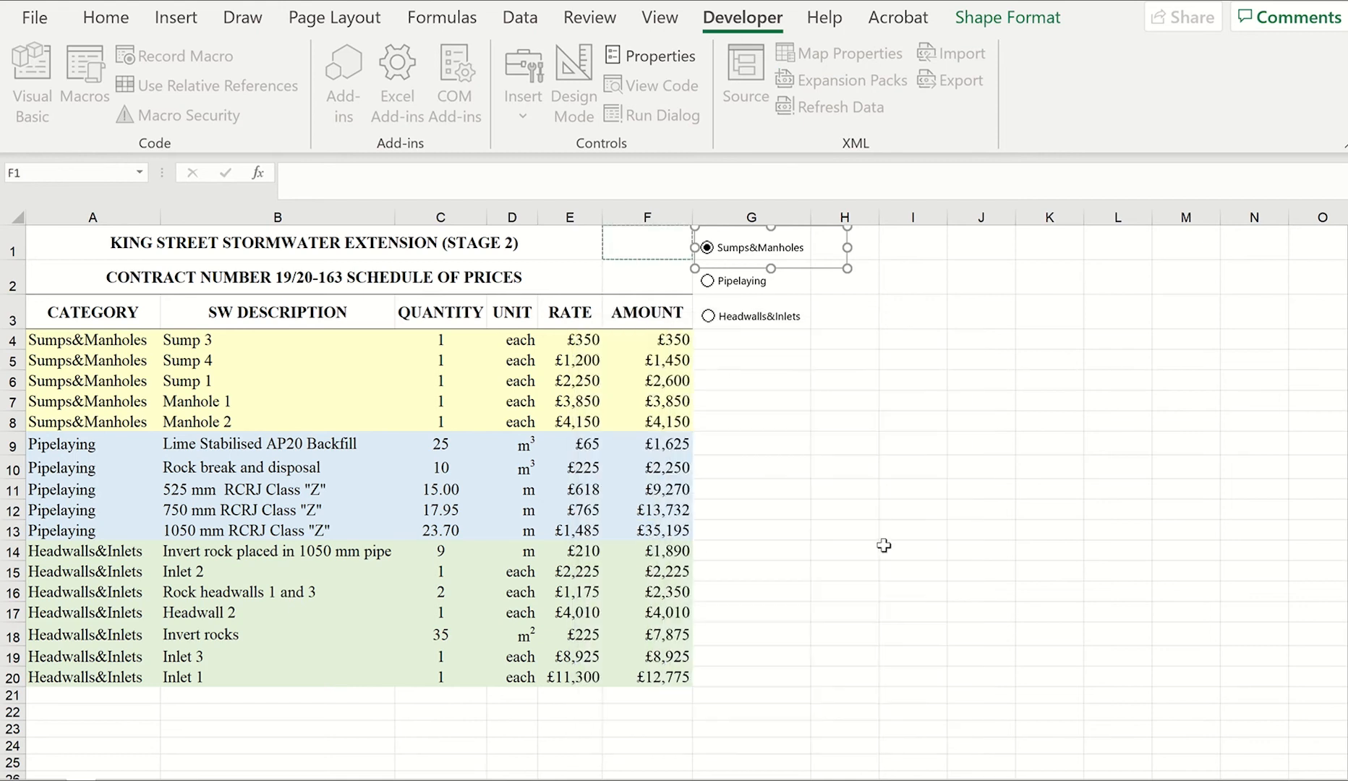
Step: Check the cell link in the format settings of the Pipelaying and Headwalls&Inlets option buttons
right_click(750, 287)
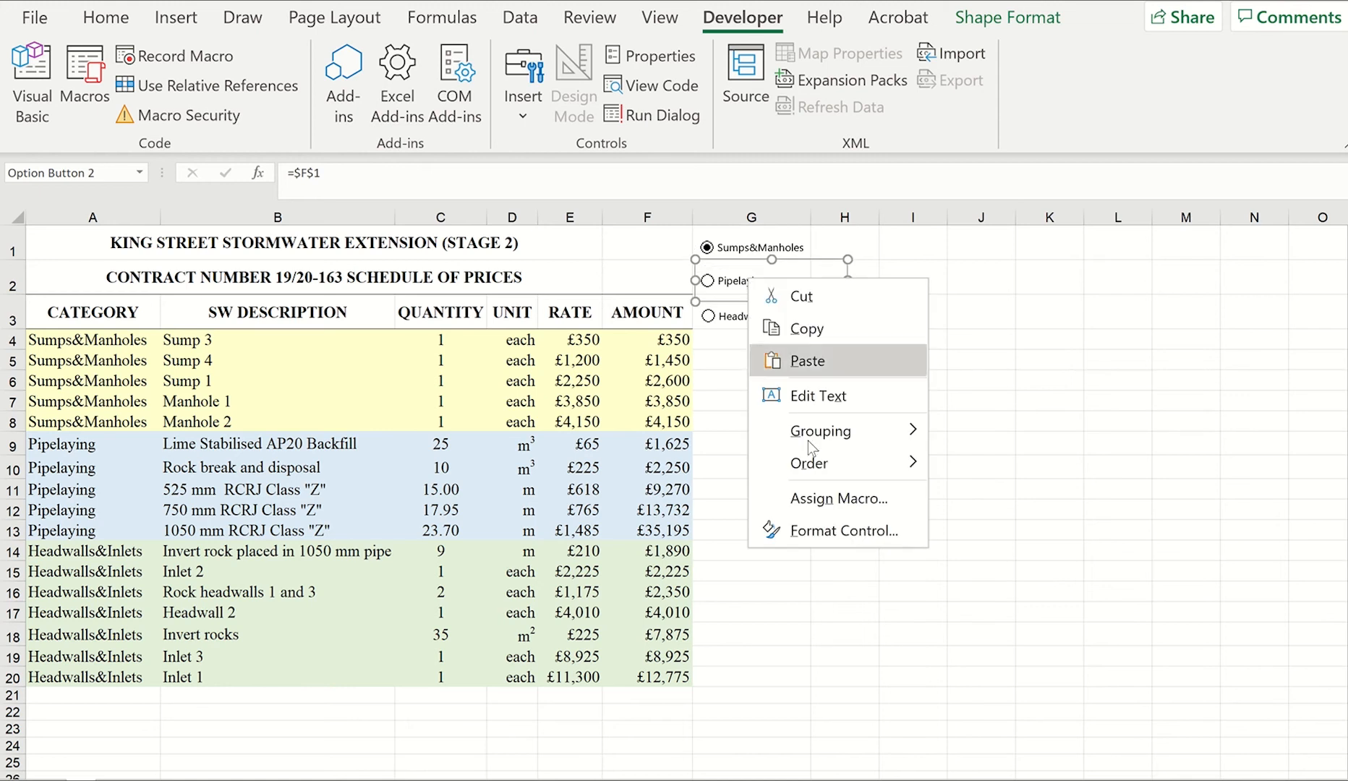
click(820, 537)
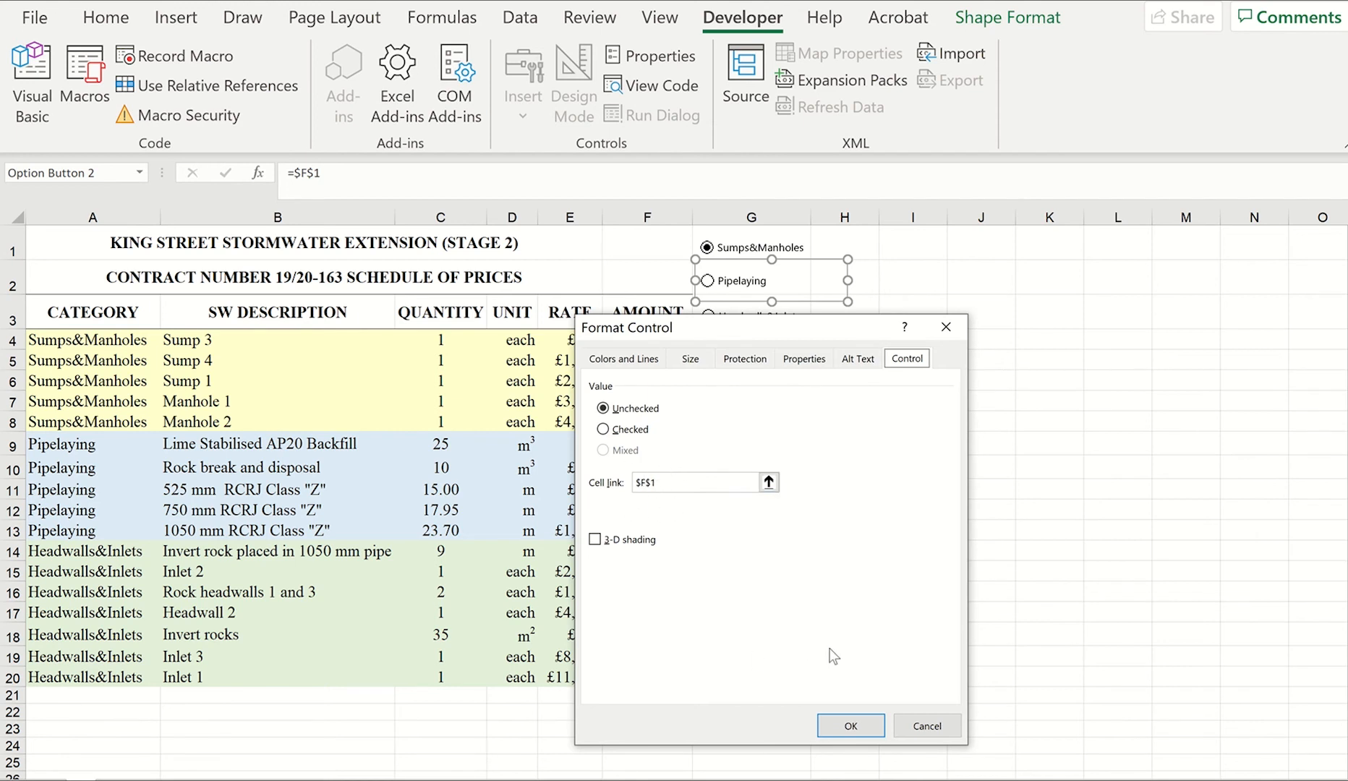
click(907, 726)
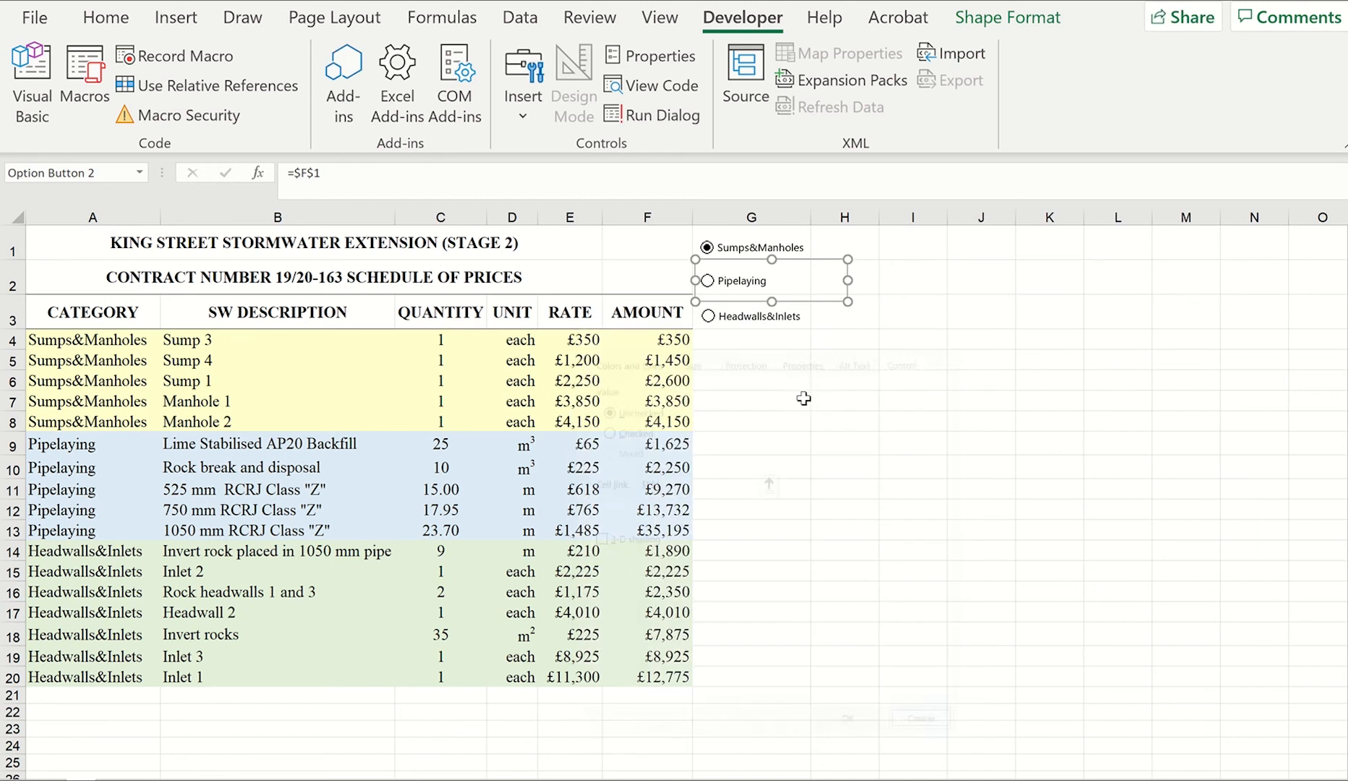
click(756, 326)
right_click(756, 327)
click(798, 573)
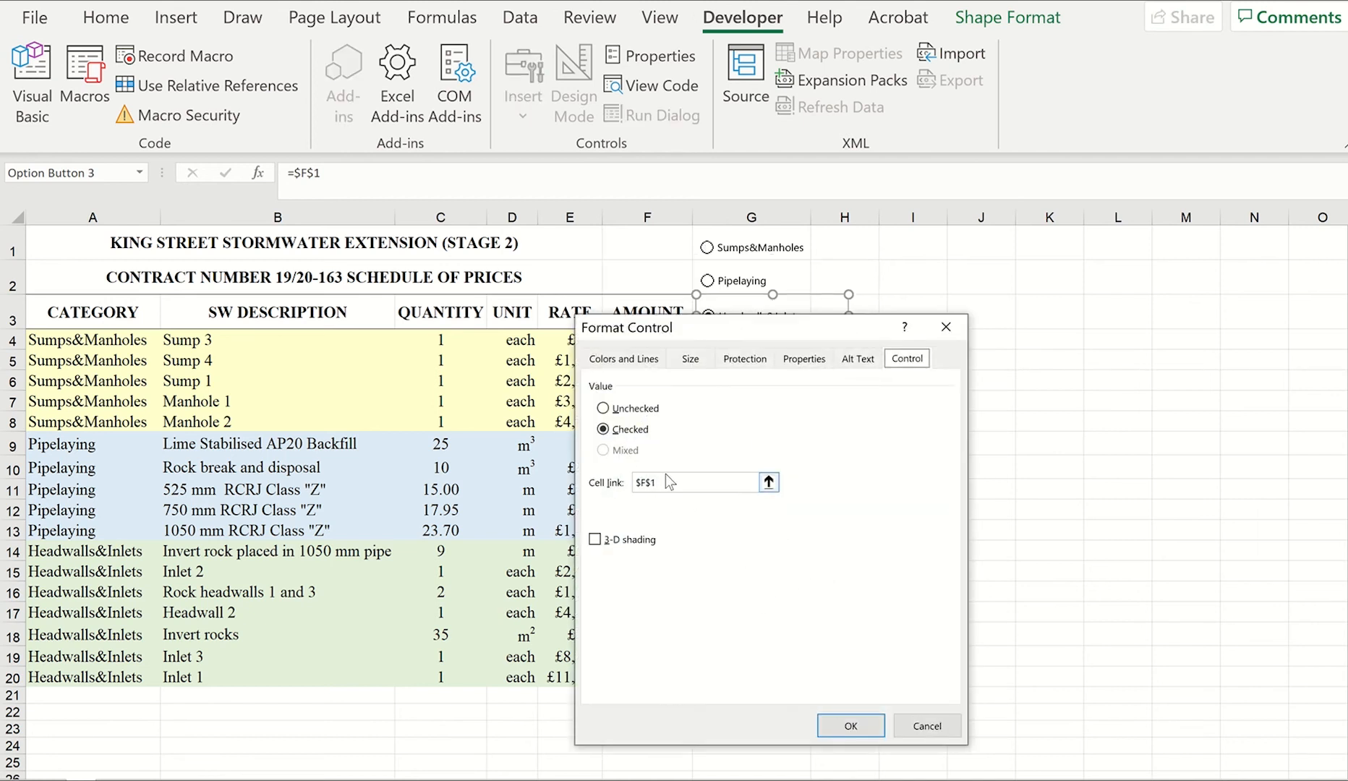
Step: Close the Headwalls&Inlets option button's format settings without changes and deselect the button
click(926, 725)
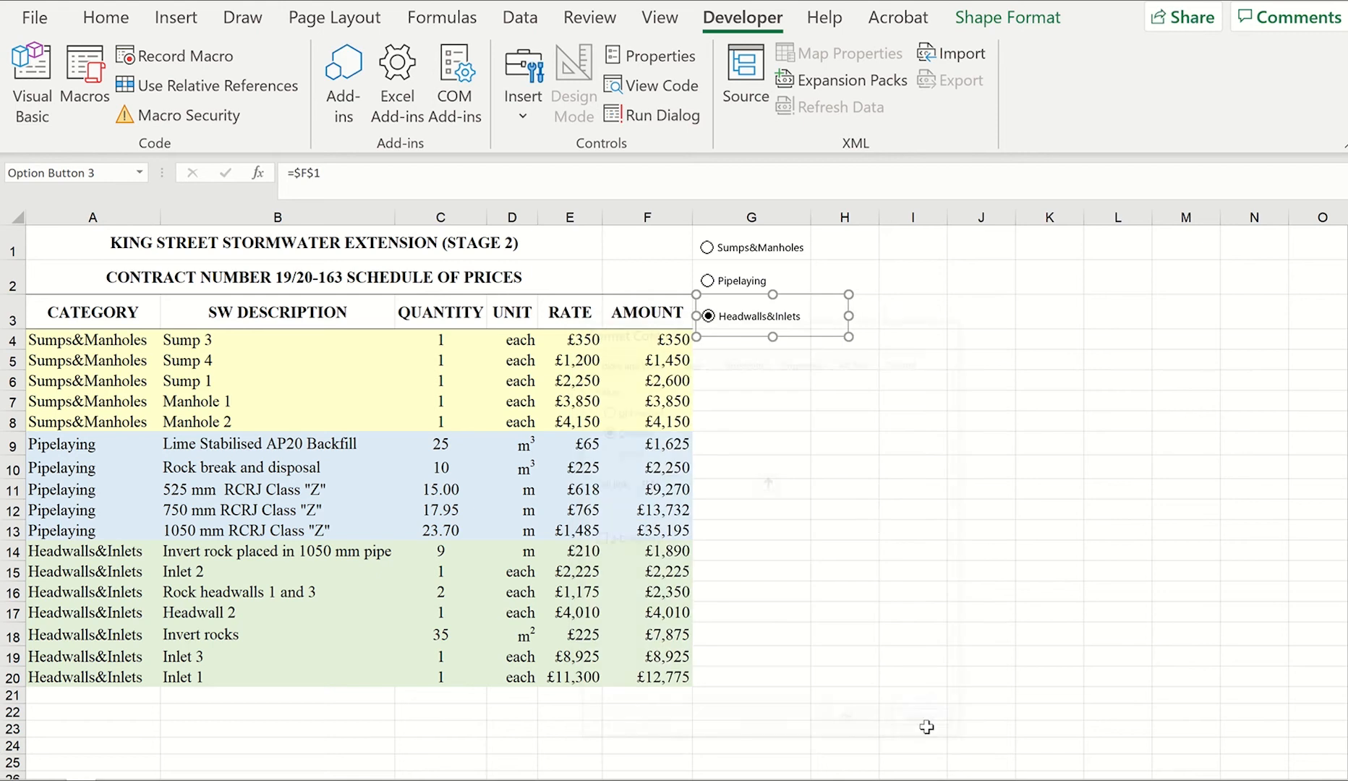
click(880, 537)
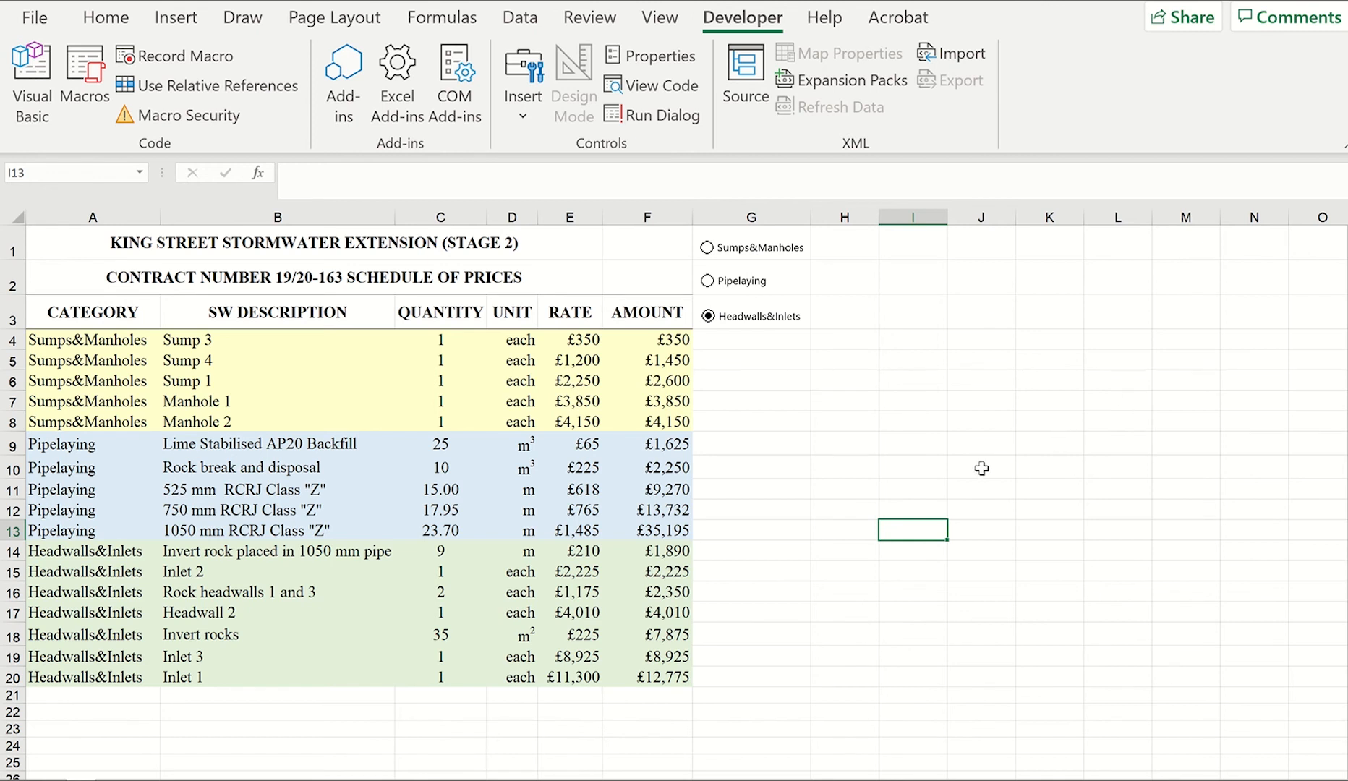
Step: Select the Sumps&Manholes, Pipelaying and Headwalls&Inlets option buttons together, look at their grouping options, and deselect them
click(779, 252)
right_click(755, 252)
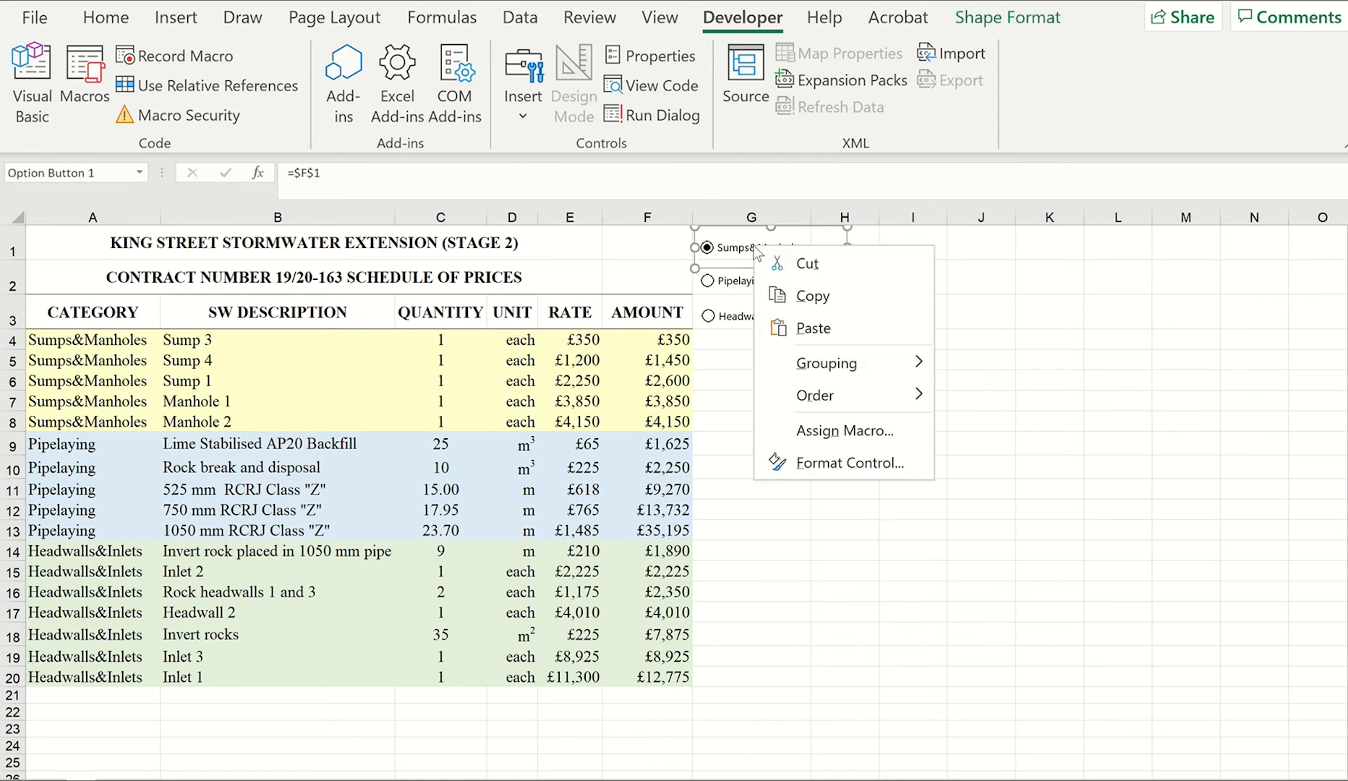
key(Escape)
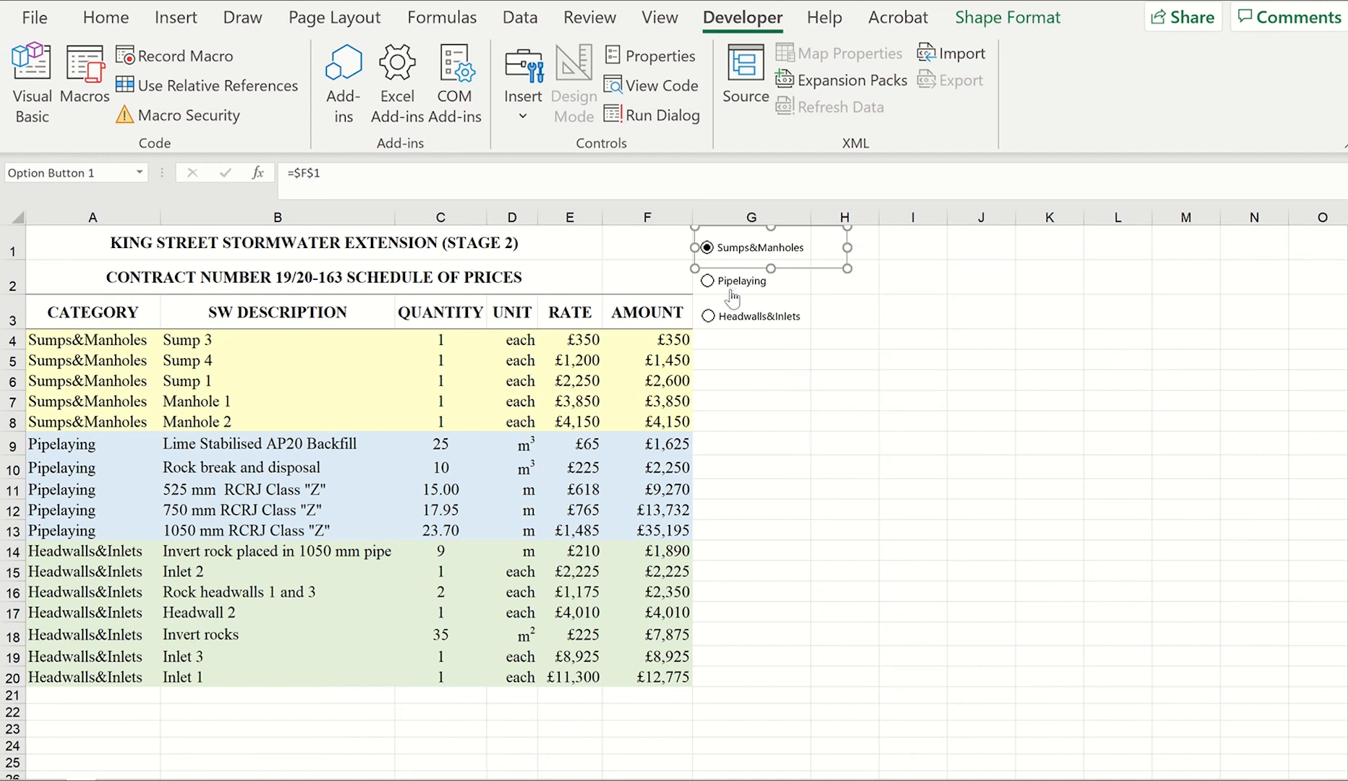
ctrl+right_click(736, 278)
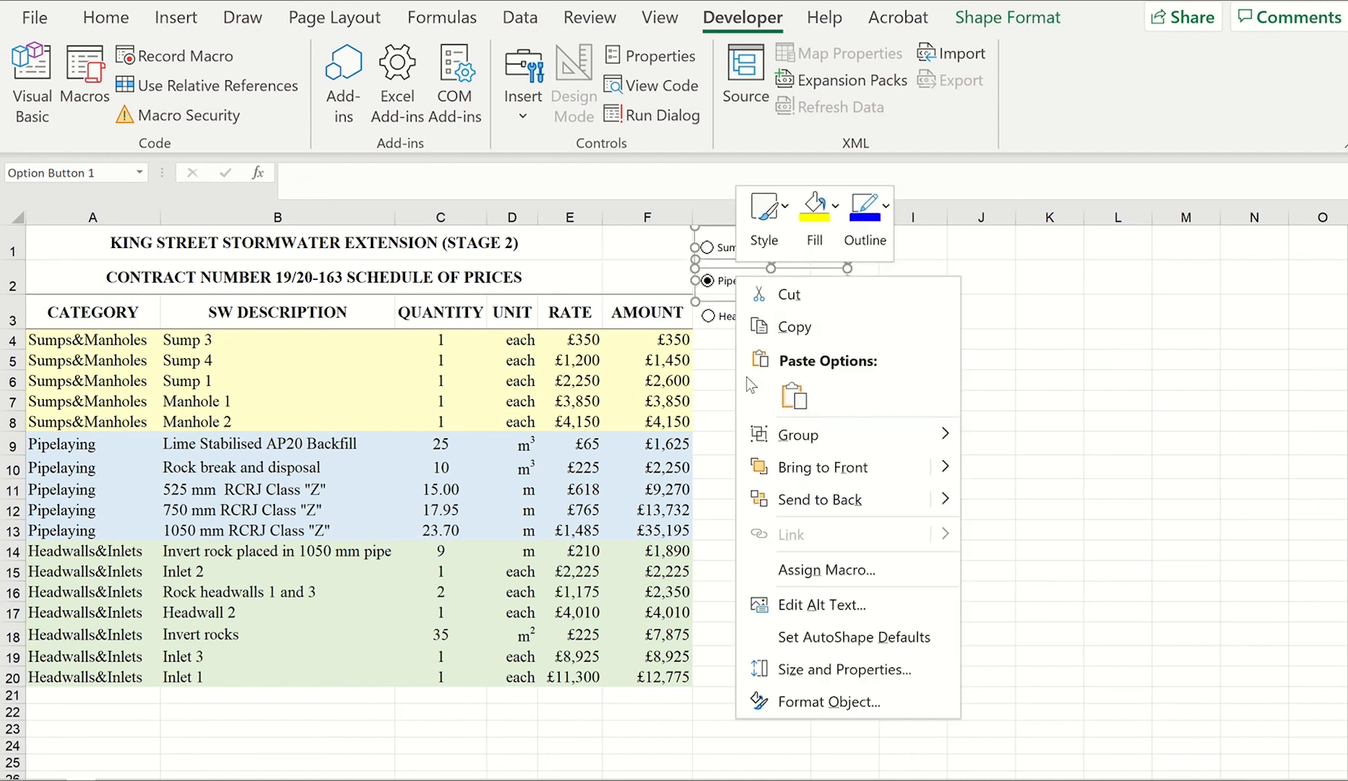
key(Escape)
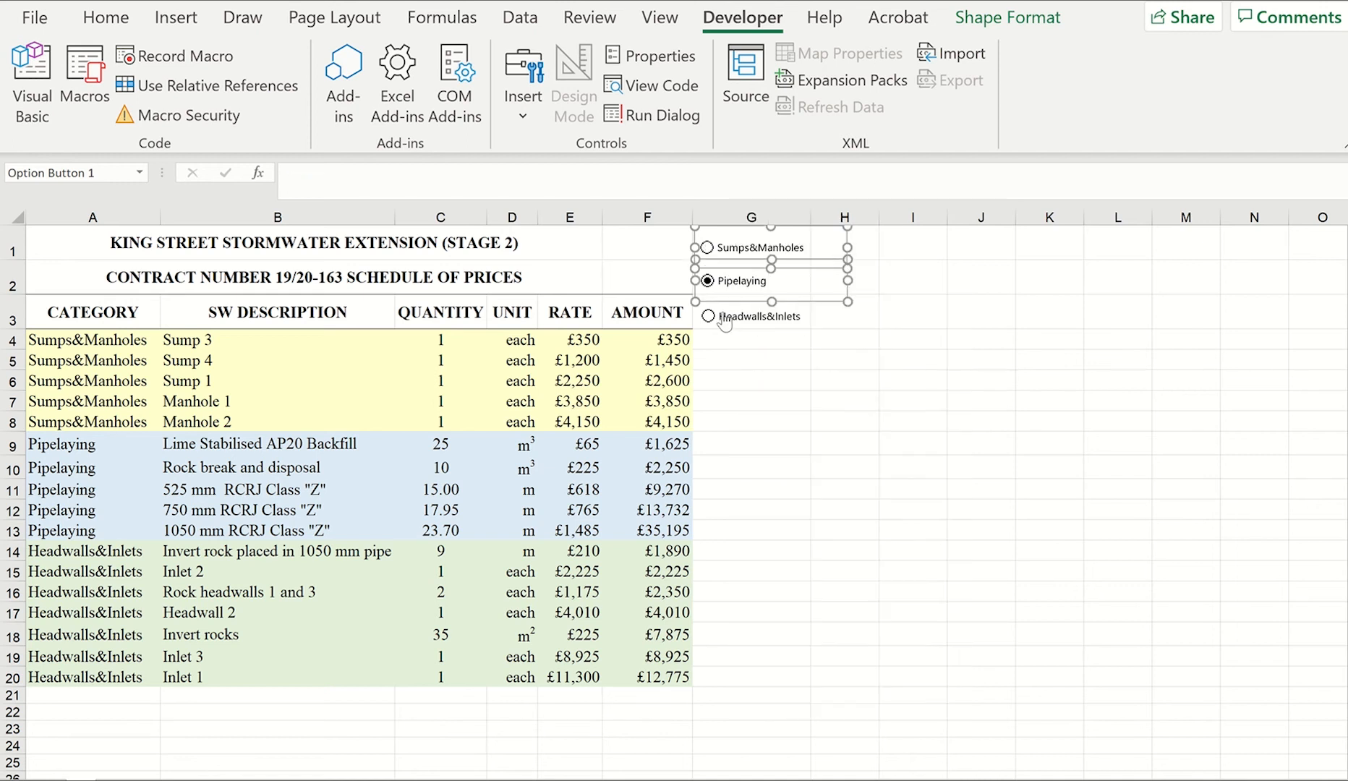
ctrl+right_click(725, 318)
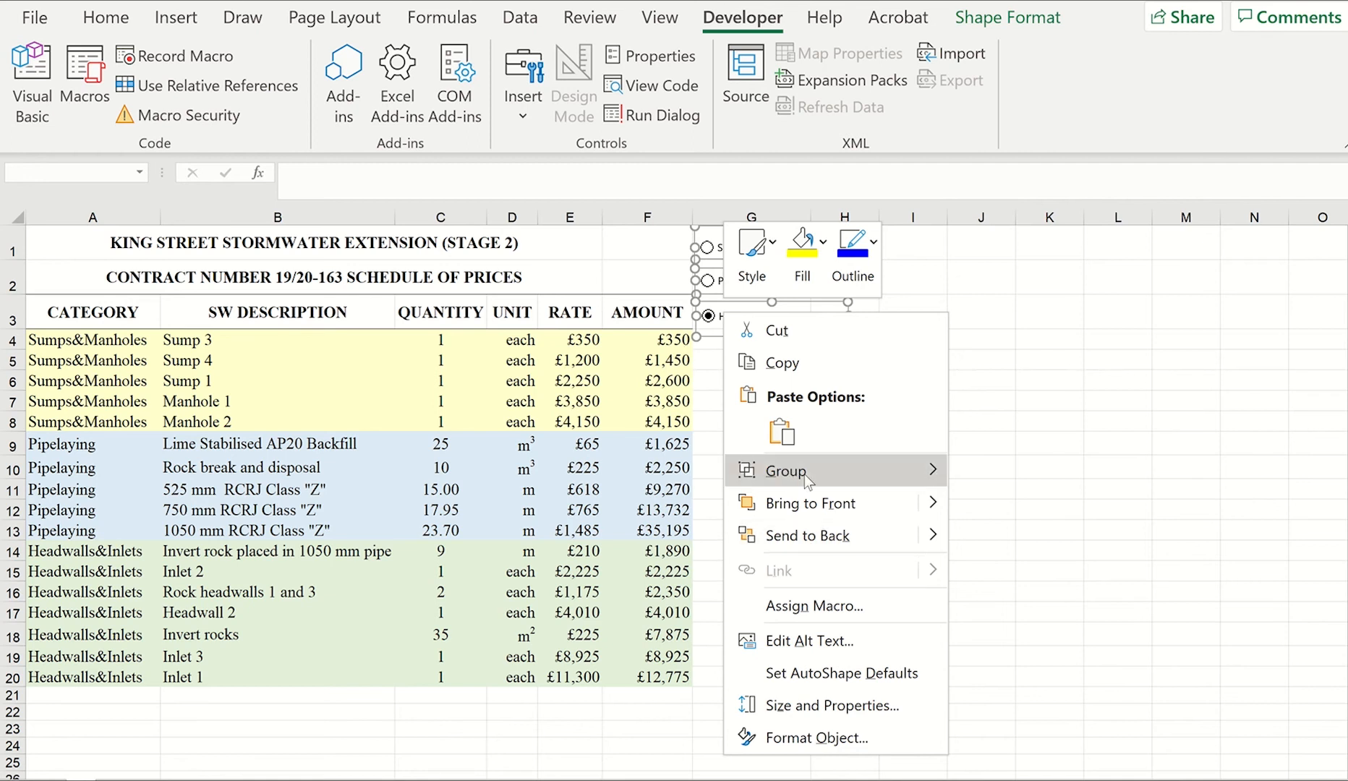
mouse_move(877, 467)
click(1074, 354)
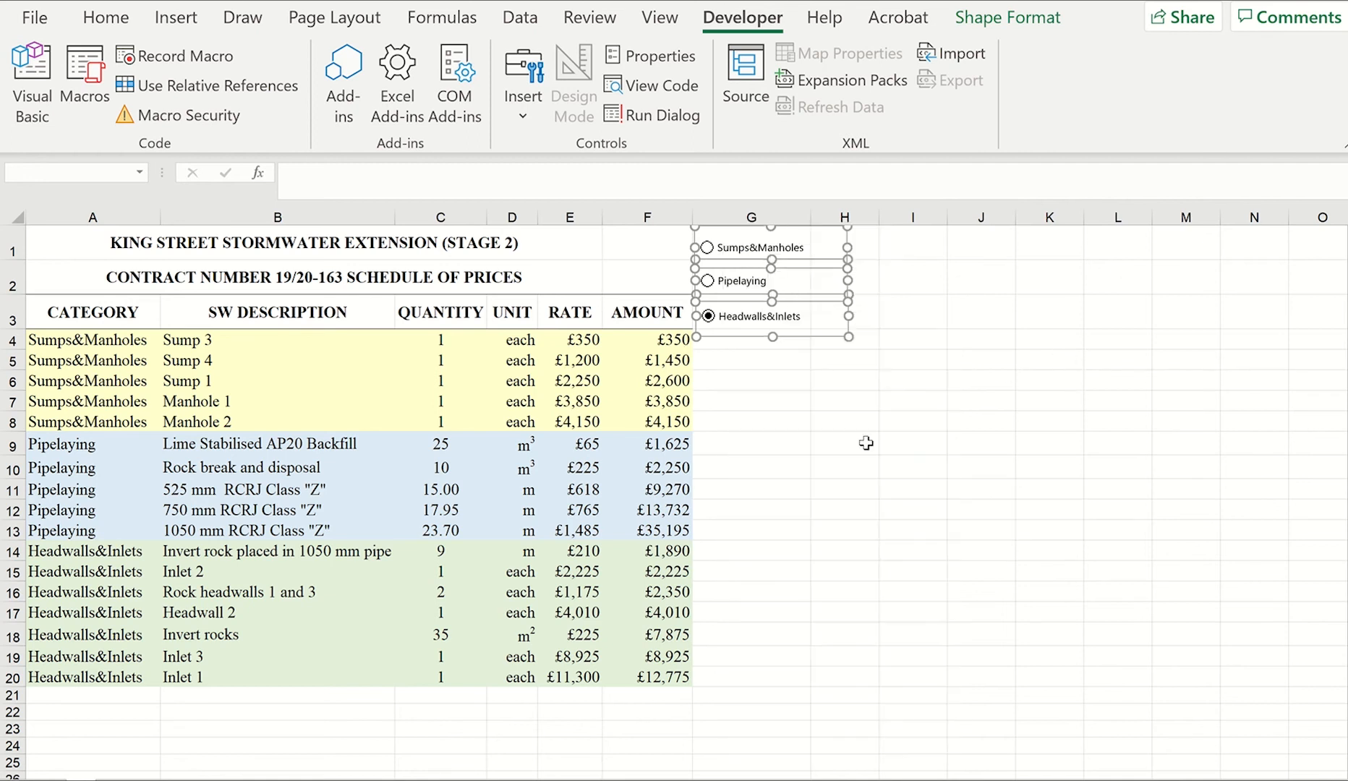
click(867, 442)
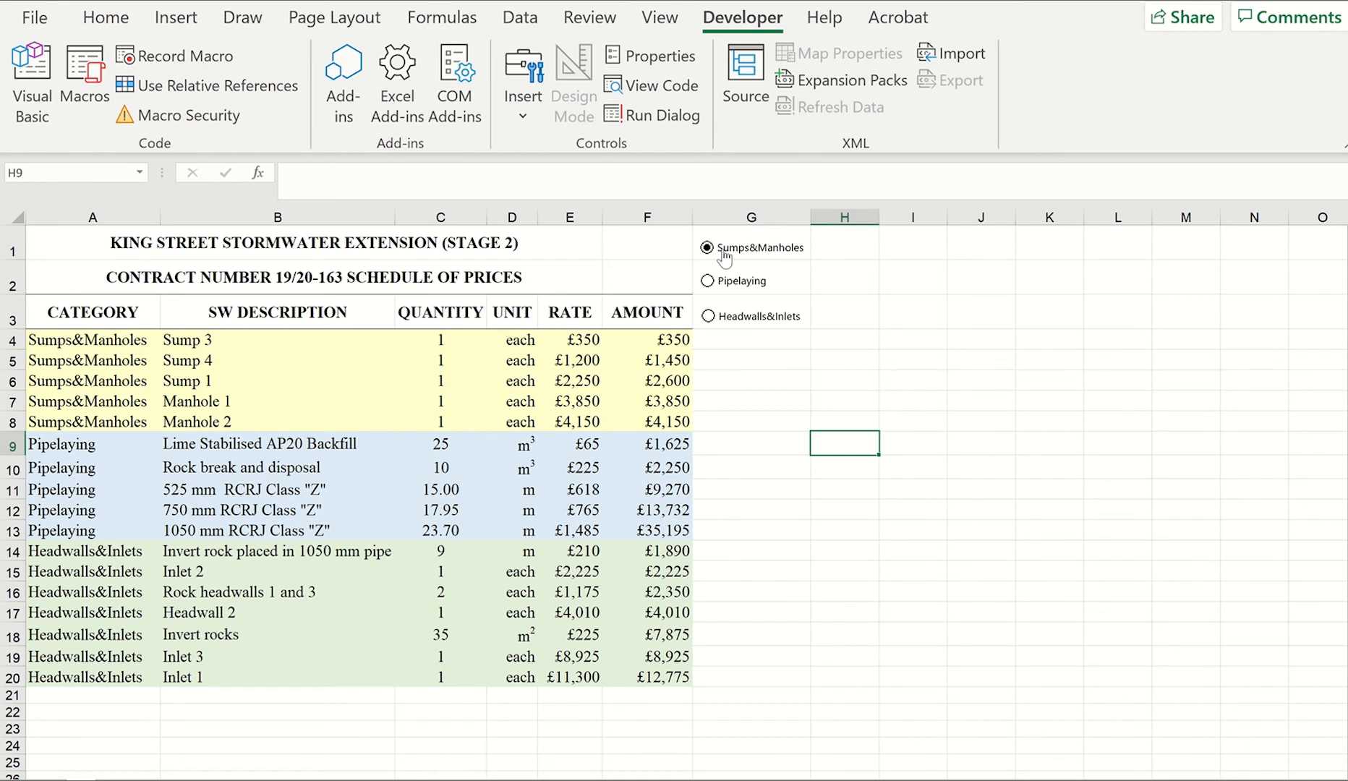
Step: Format the linked cell F1 with a red font and centred alignment
click(653, 241)
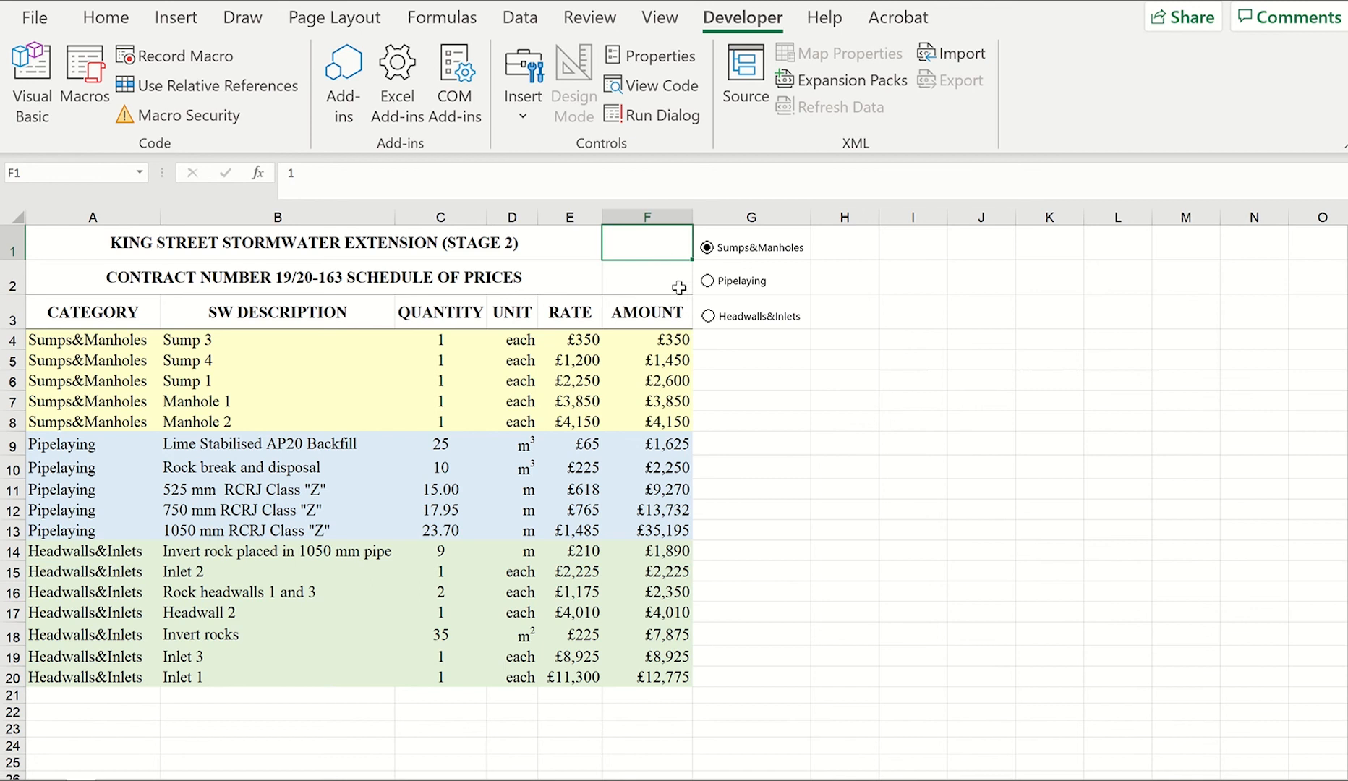
click(117, 16)
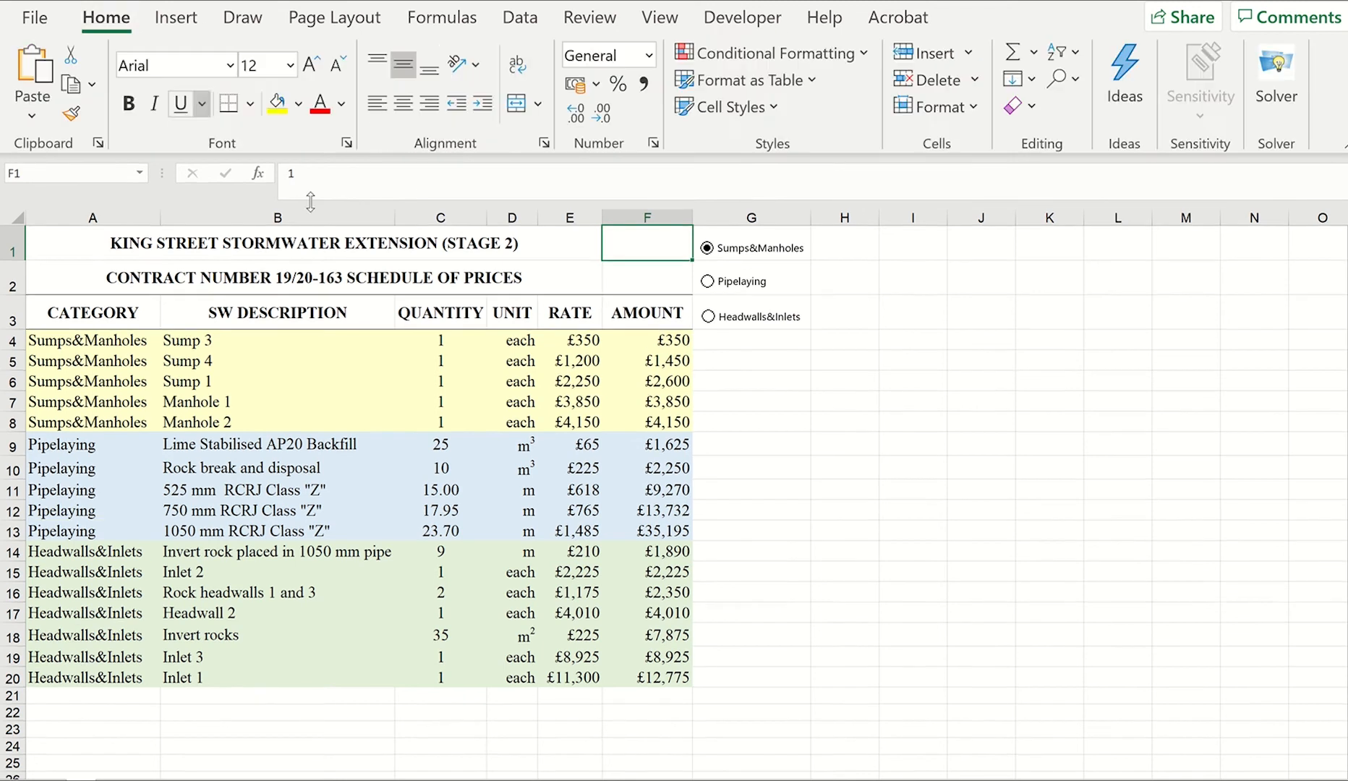
click(321, 109)
click(404, 109)
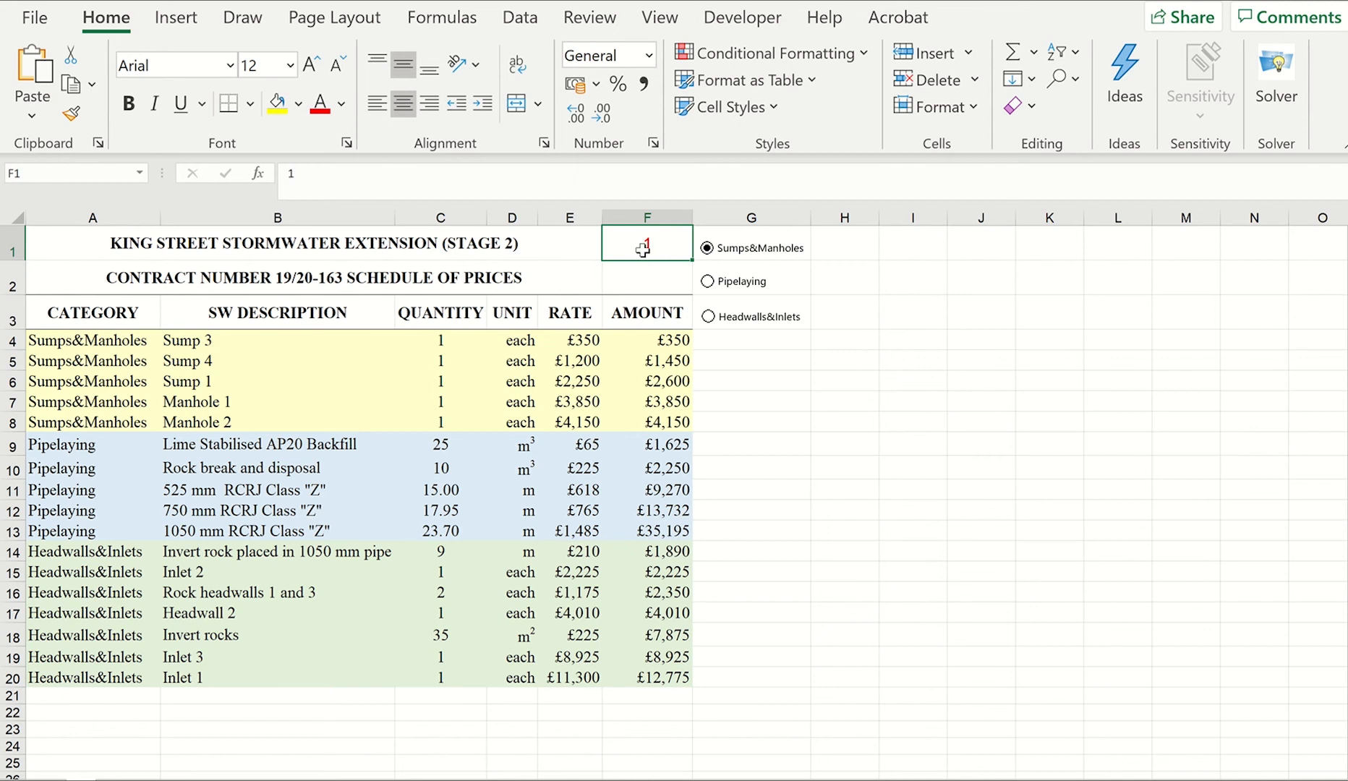
Step: Choose the Pipelaying and Headwalls&Inlets options in turn to check the linked value in F1
click(711, 284)
click(715, 325)
click(749, 386)
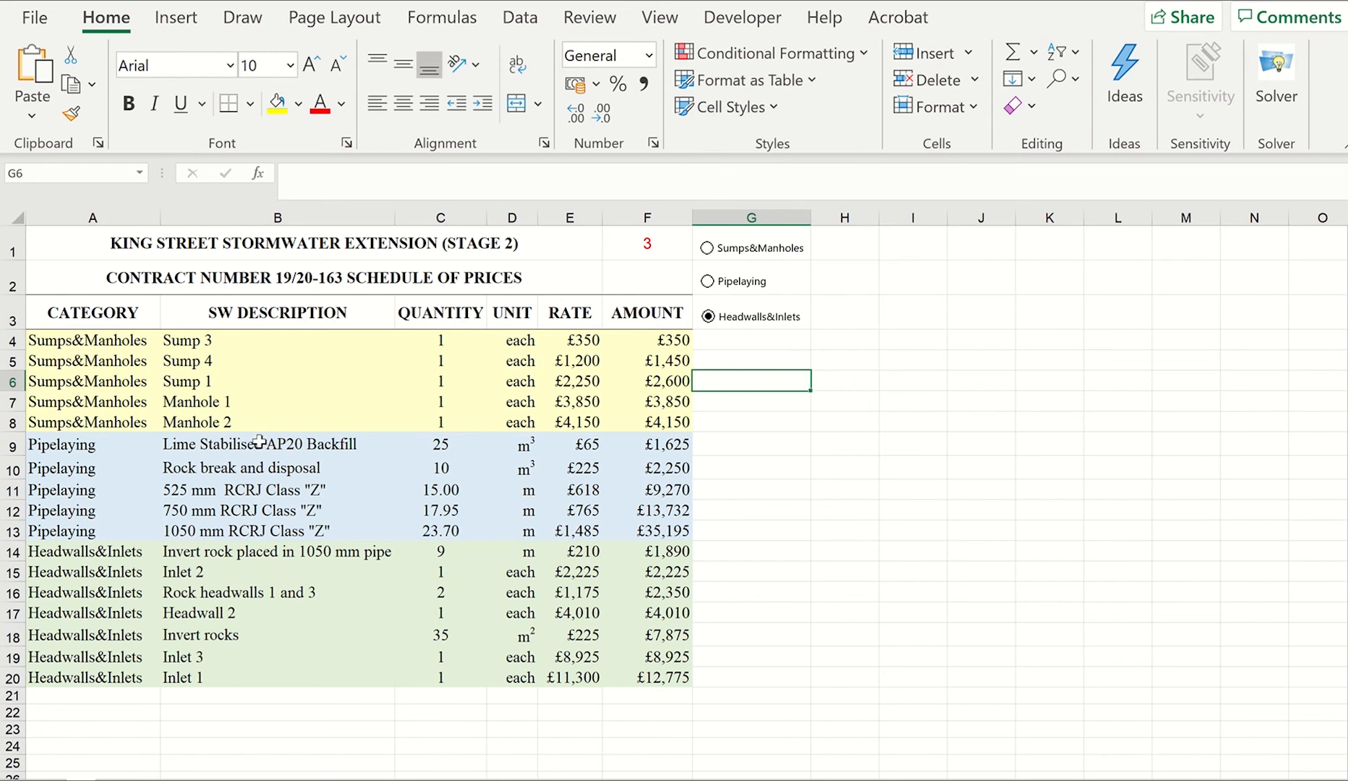
Step: Reference the SW DESCRIPTION header from B3 in H3 and the QUANTITY header from C3 in I3
click(866, 313)
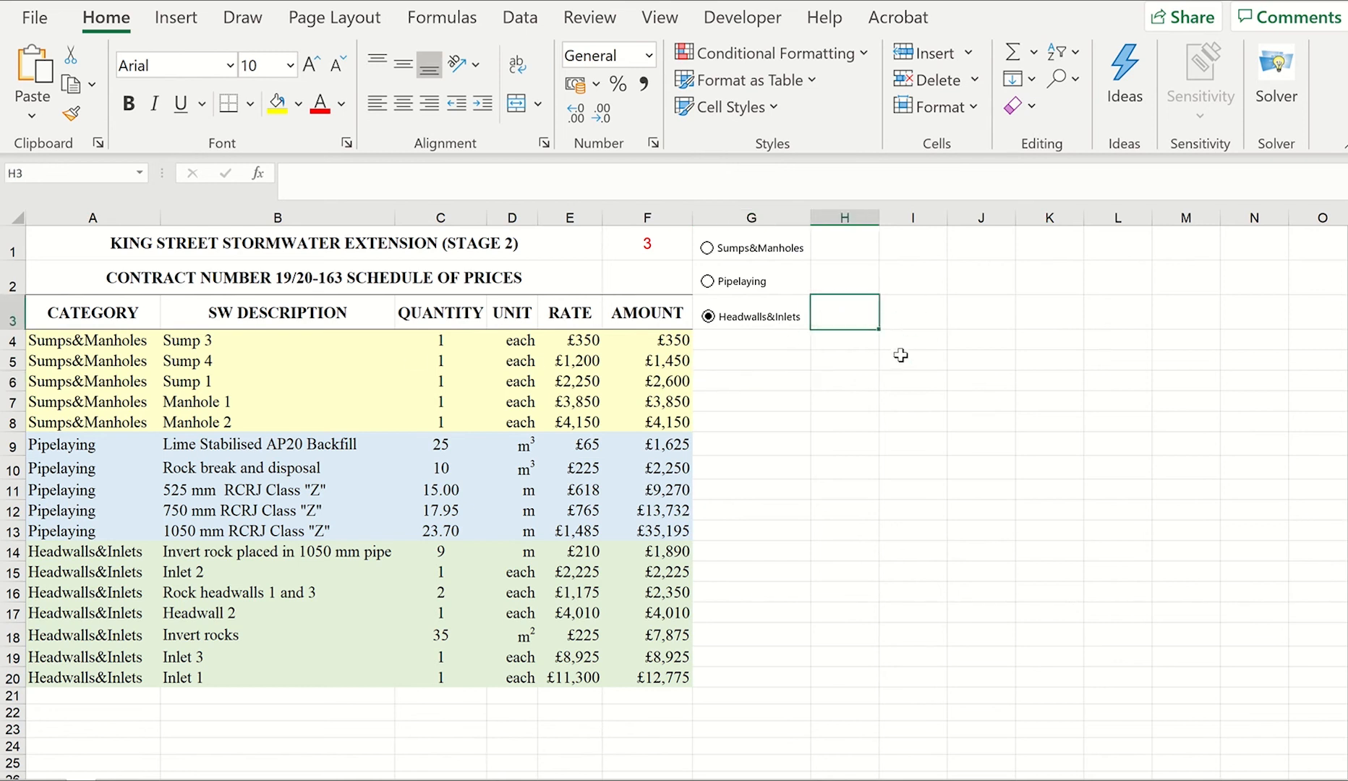
text(=)
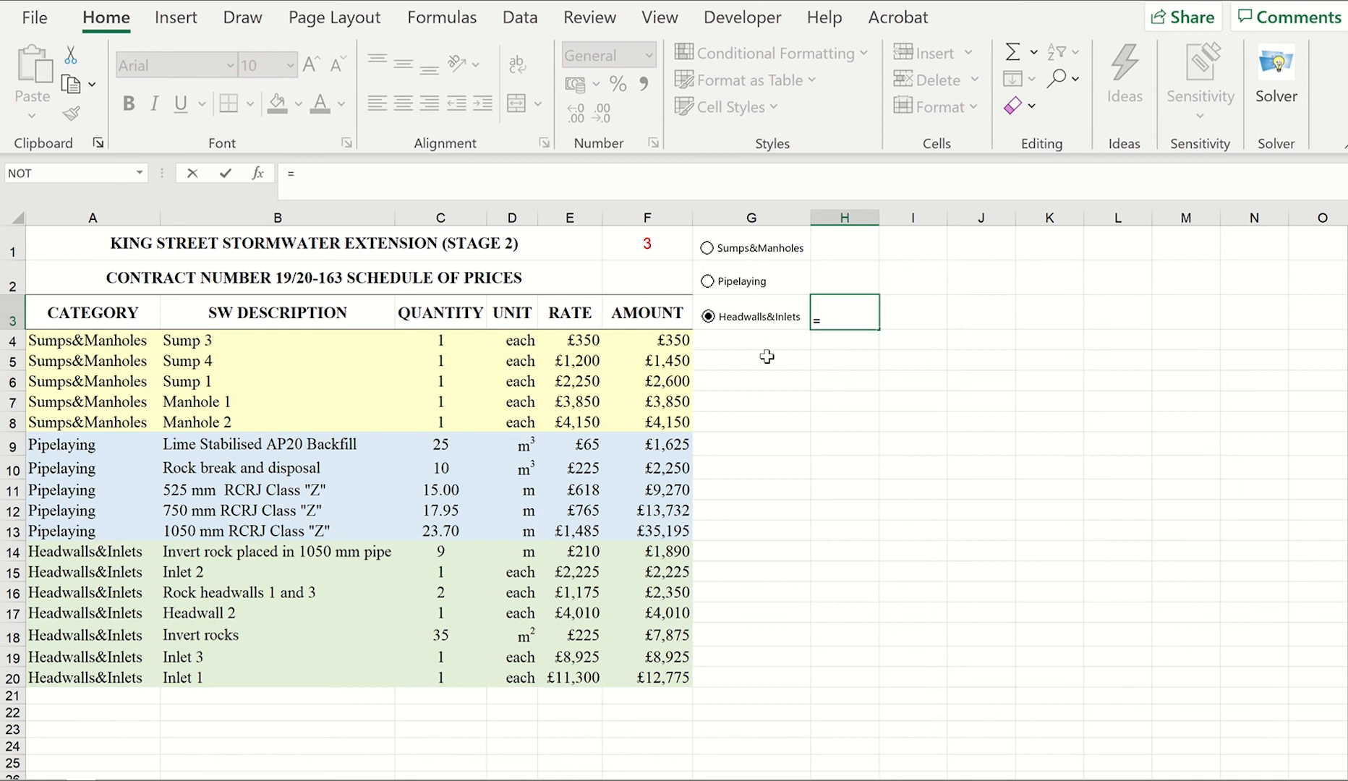
click(318, 324)
key(Return)
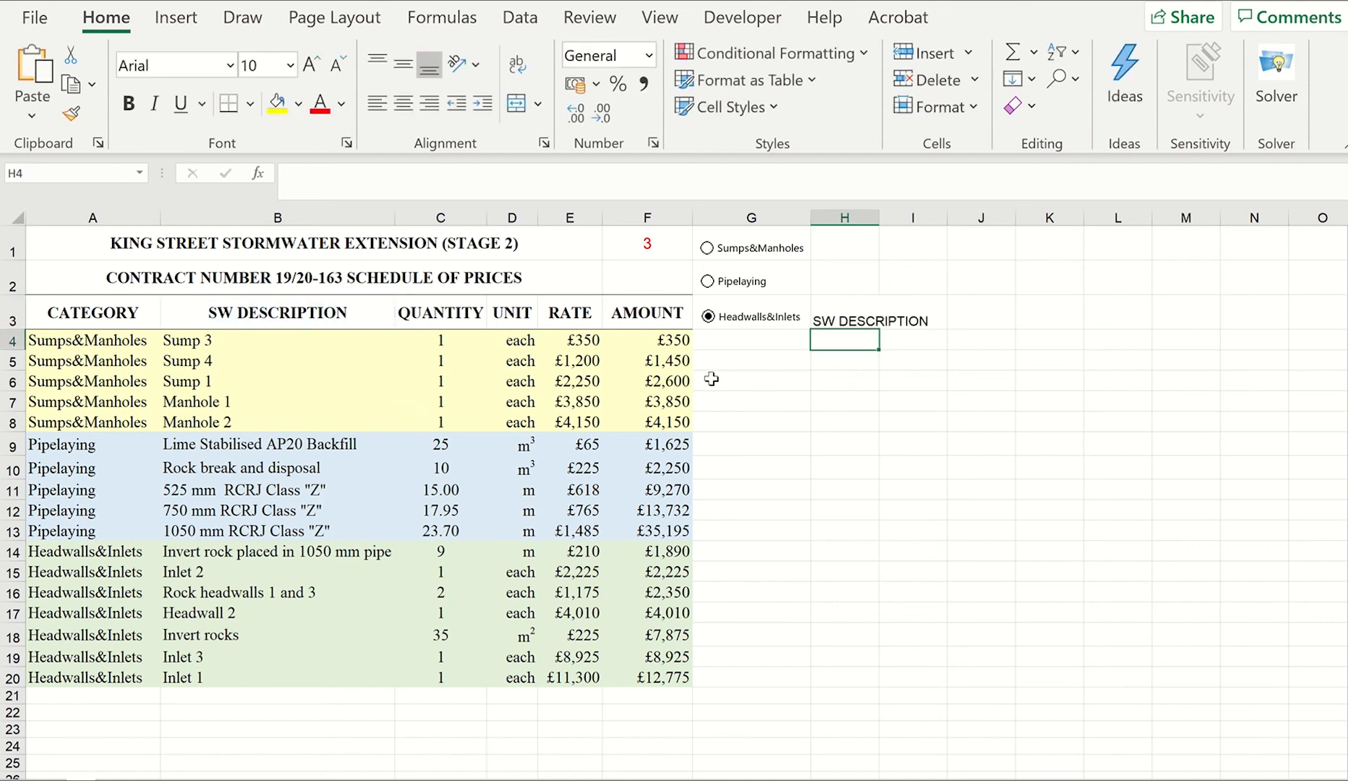
click(928, 318)
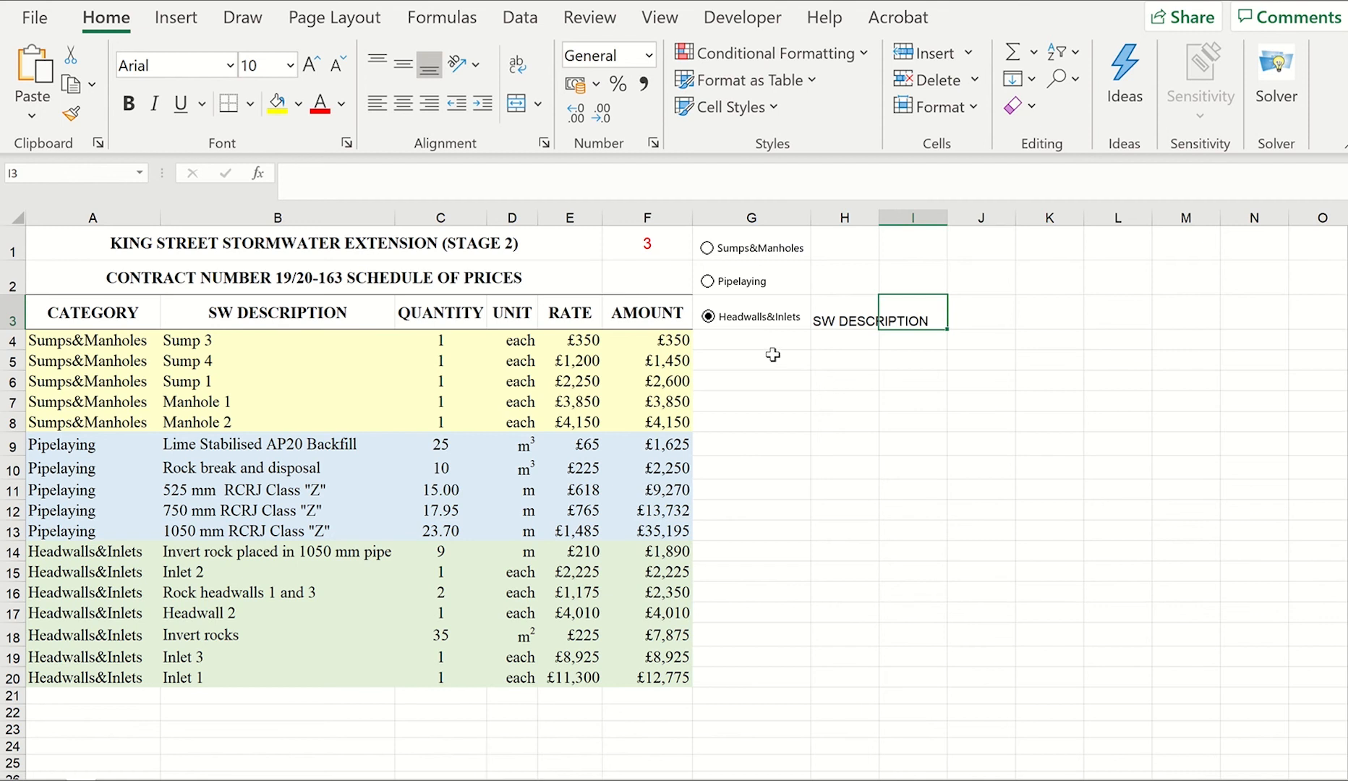
text(=)
click(441, 327)
key(Return)
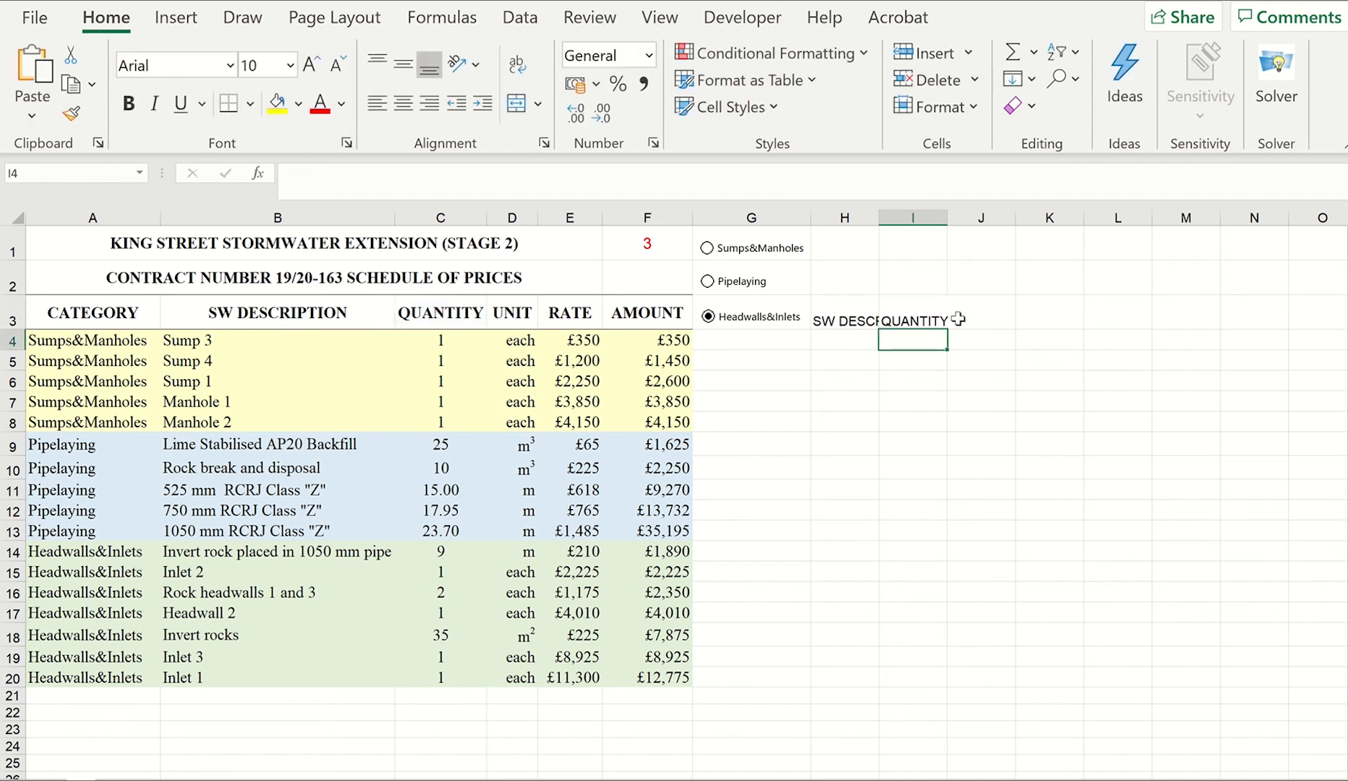
Step: Reference the UNIT header in J3 with =D3 and fill the formula across to L3
click(954, 324)
text(=)
click(512, 318)
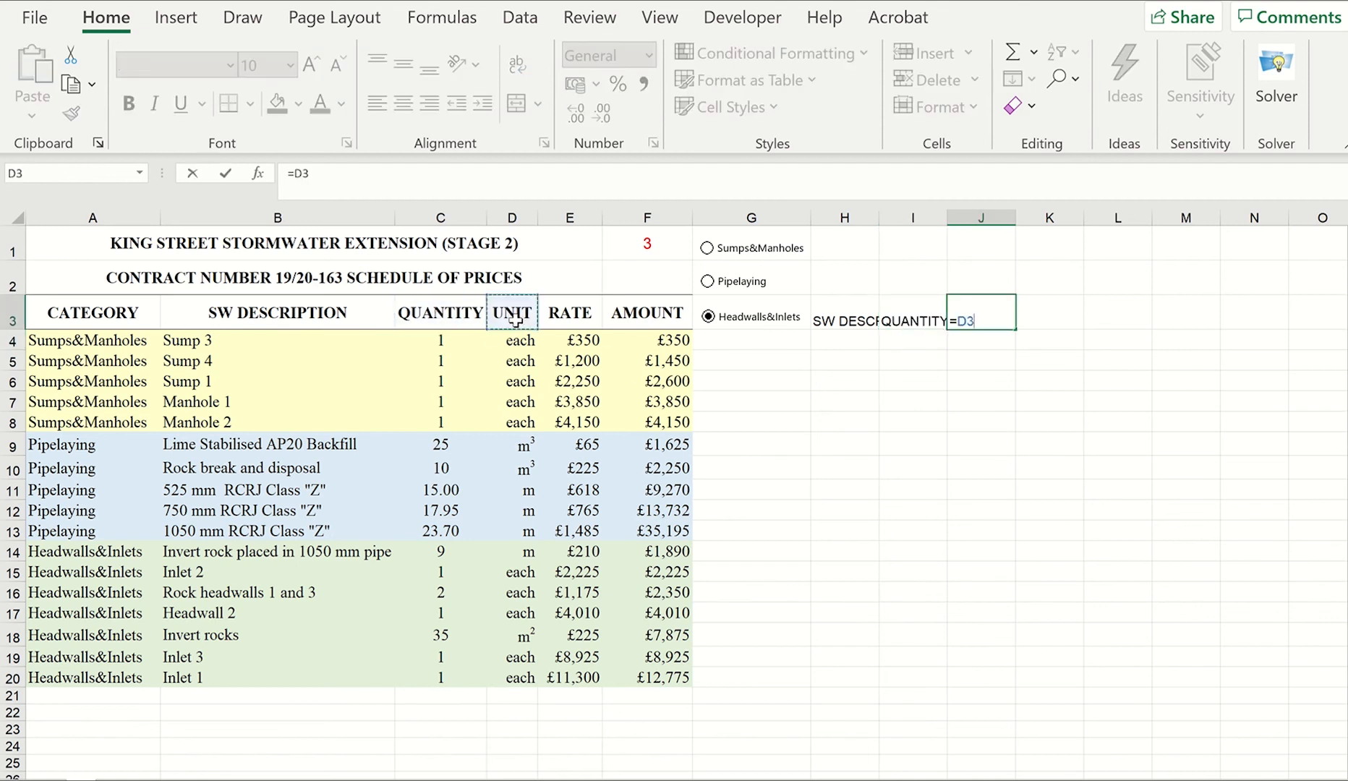
key(Return)
drag(966, 318, 1096, 318)
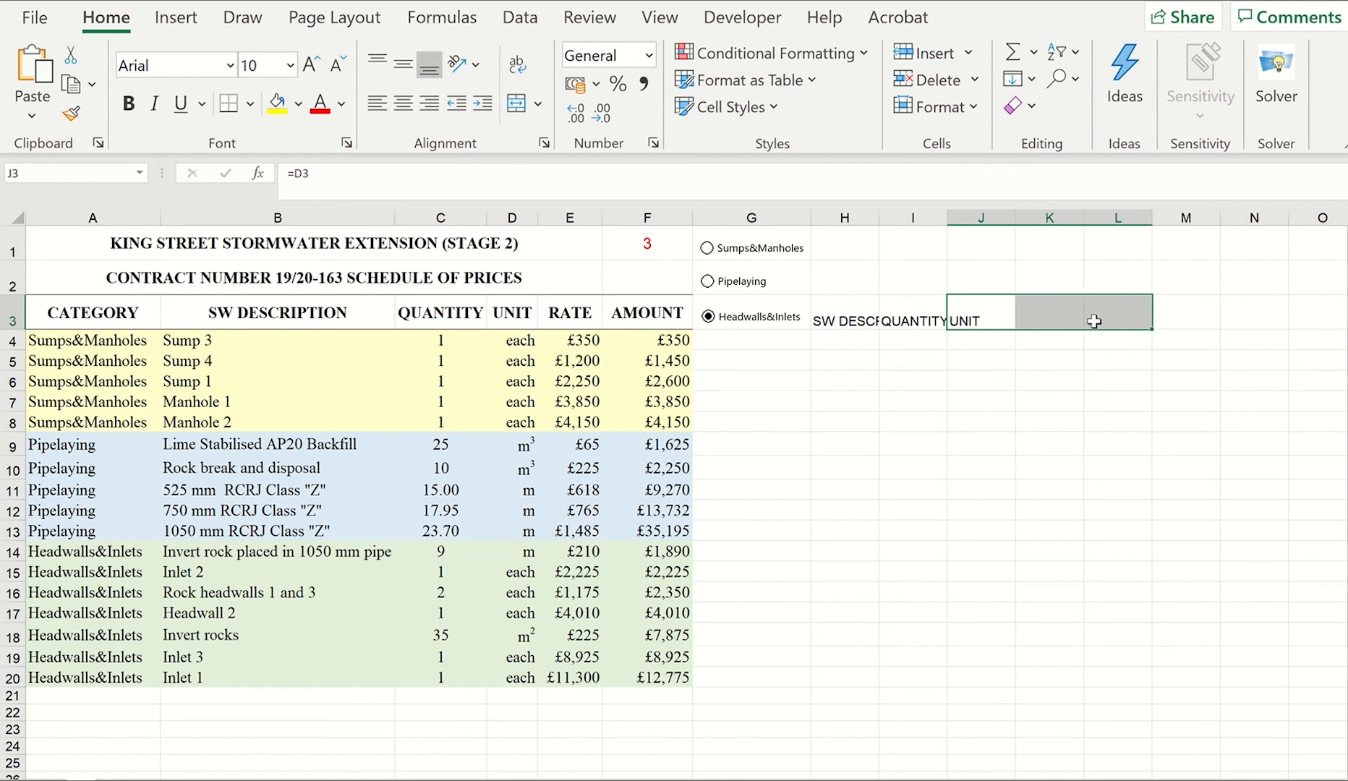
key(ctrl+r)
Step: Copy the header formatting of B3:F3 to H3:L3 and make row 3 taller to fit the wrapped header
drag(354, 317, 647, 333)
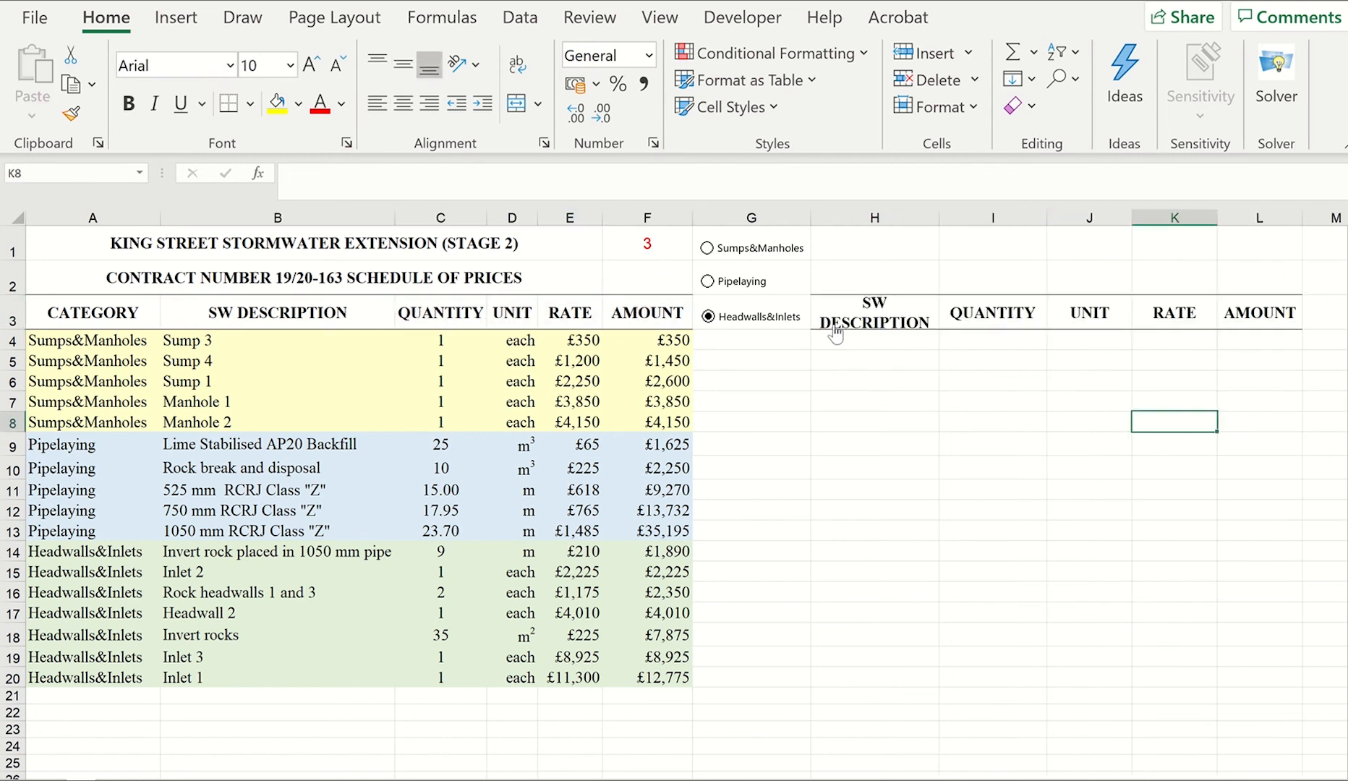
click(922, 315)
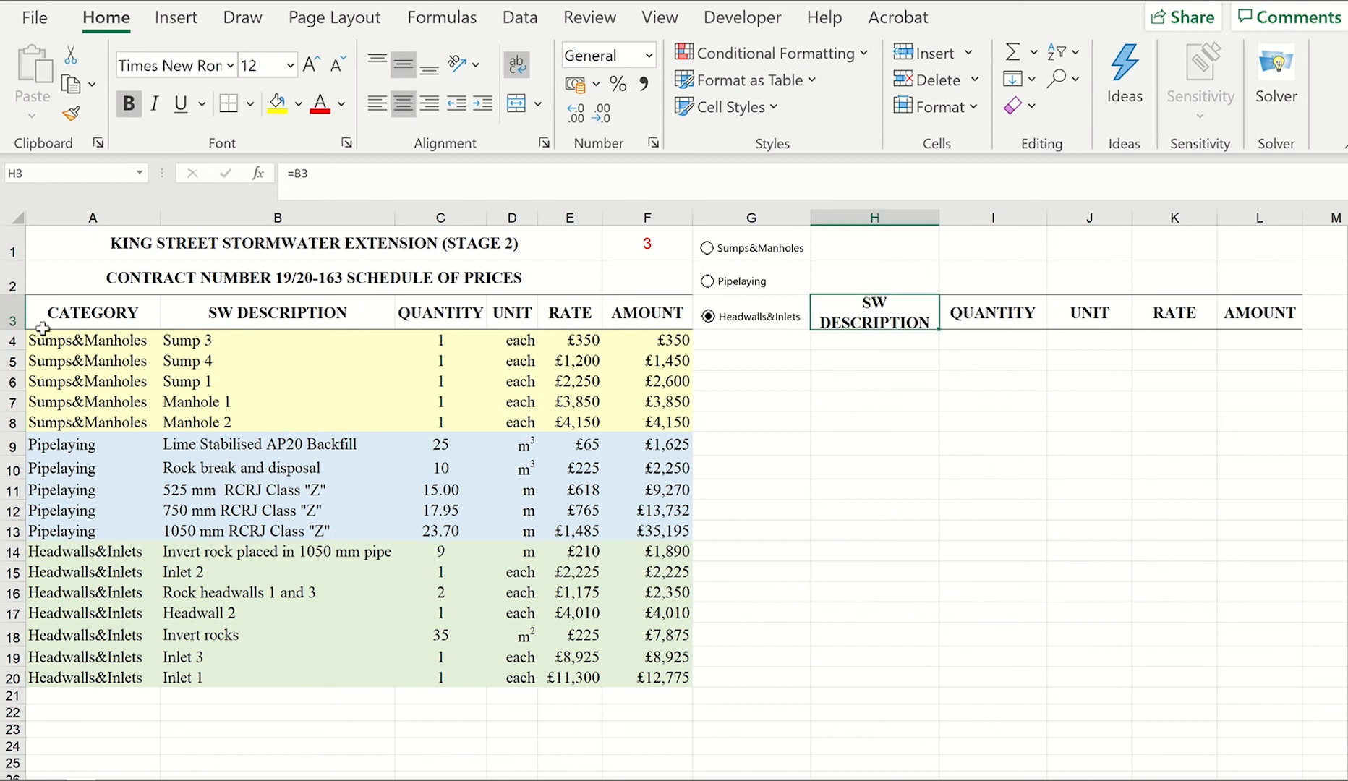
drag(12, 329, 12, 338)
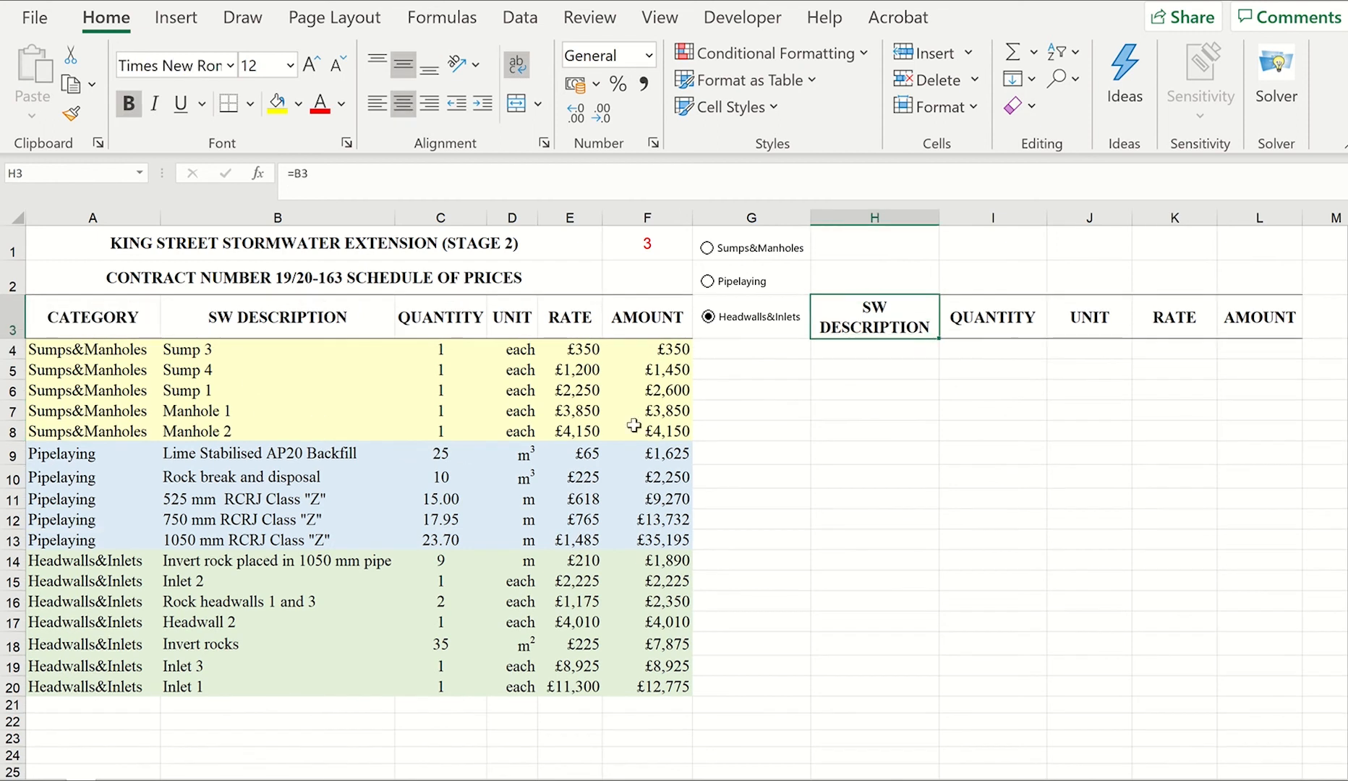
Step: Start a FILTER formula in H4 with B4:F20 as the array and A4:A20 as the include range
click(901, 356)
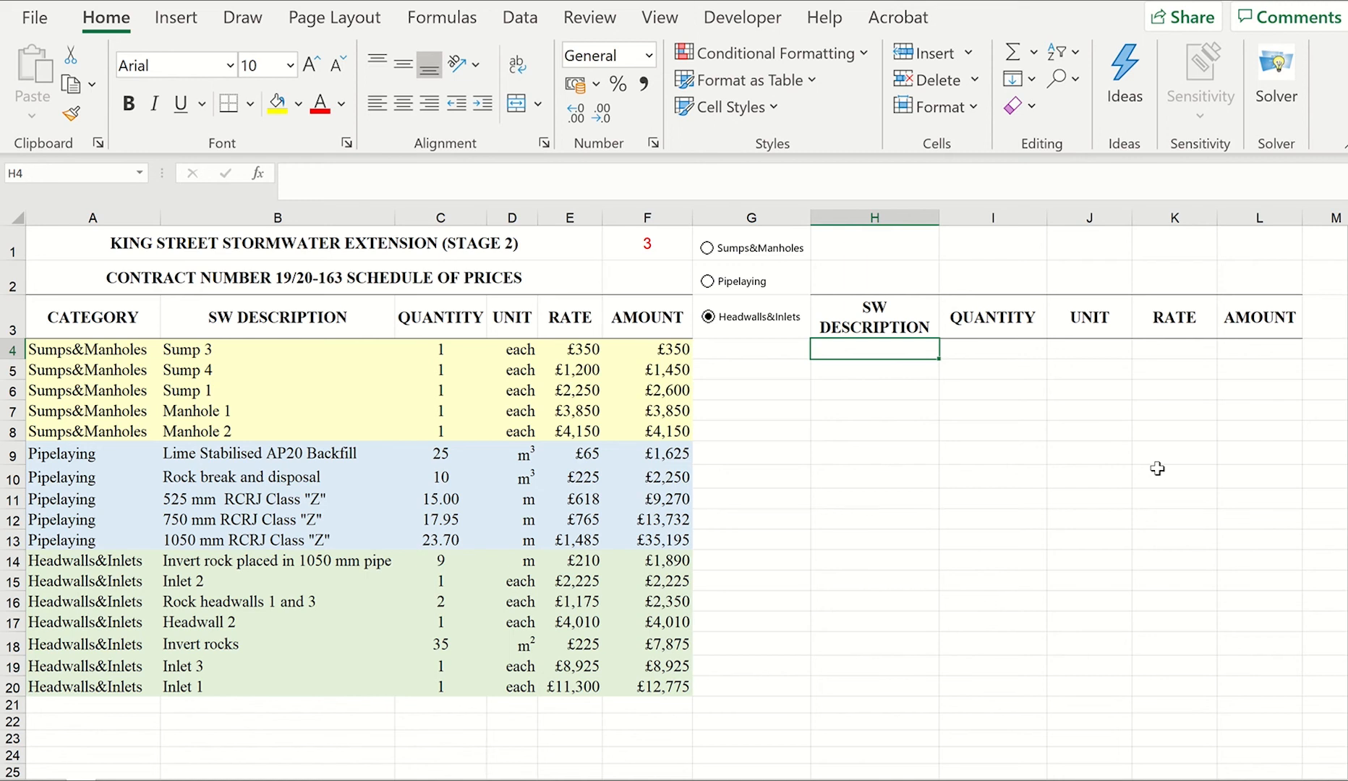
text(=f)
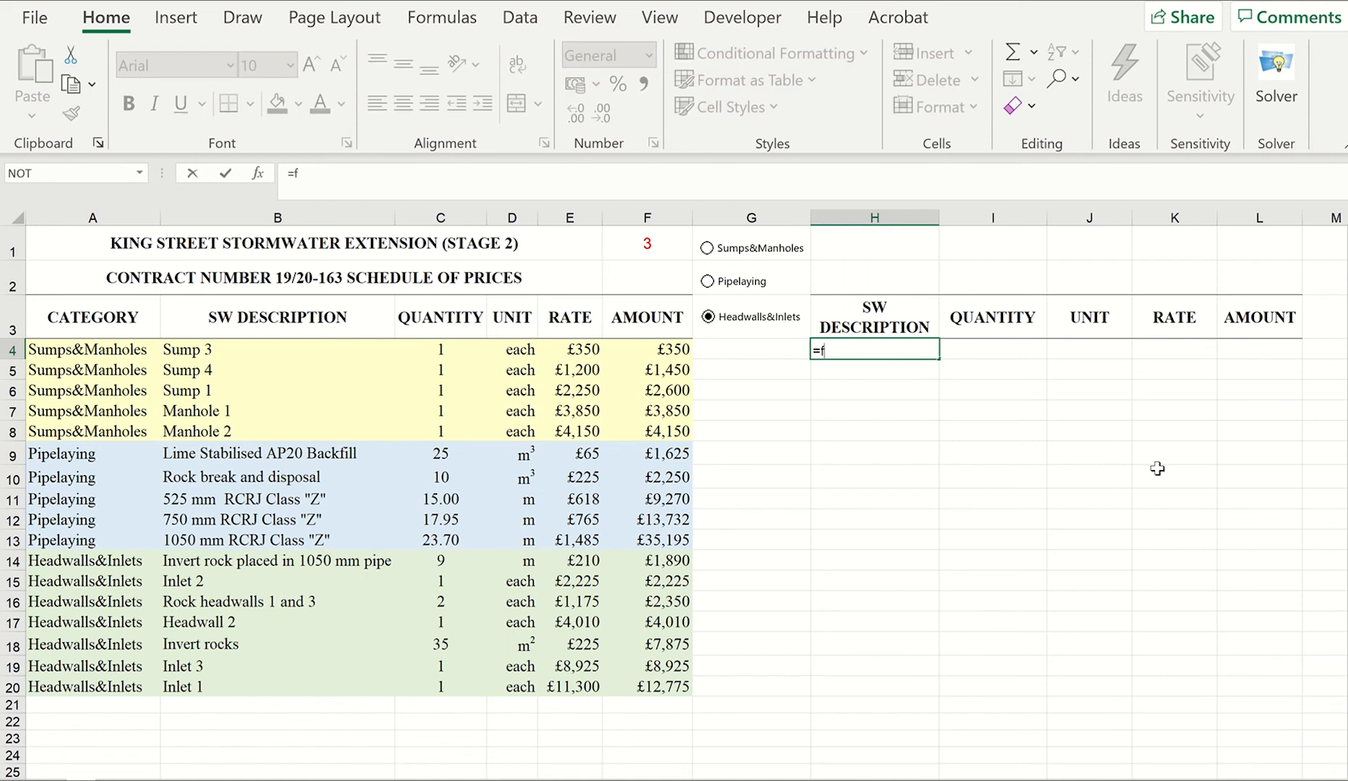
text(ilter()
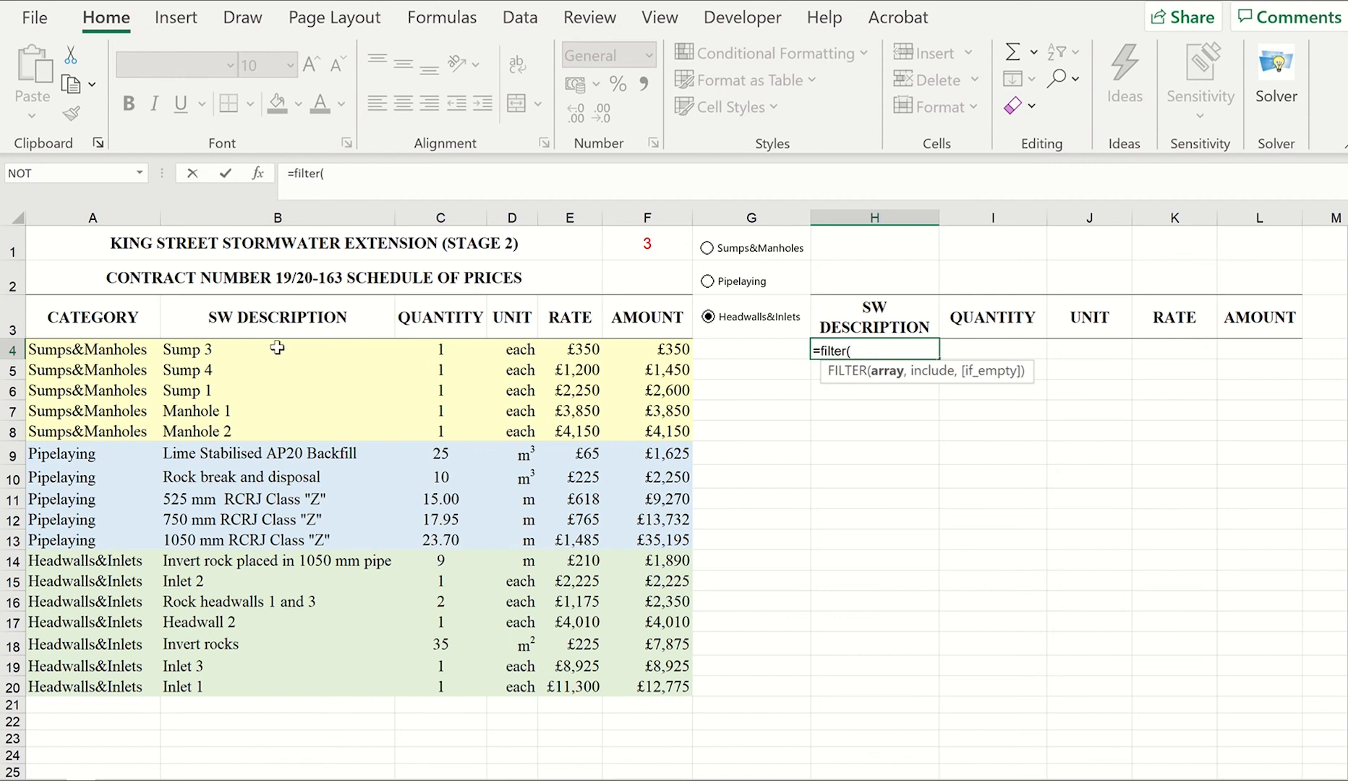
drag(249, 349, 678, 685)
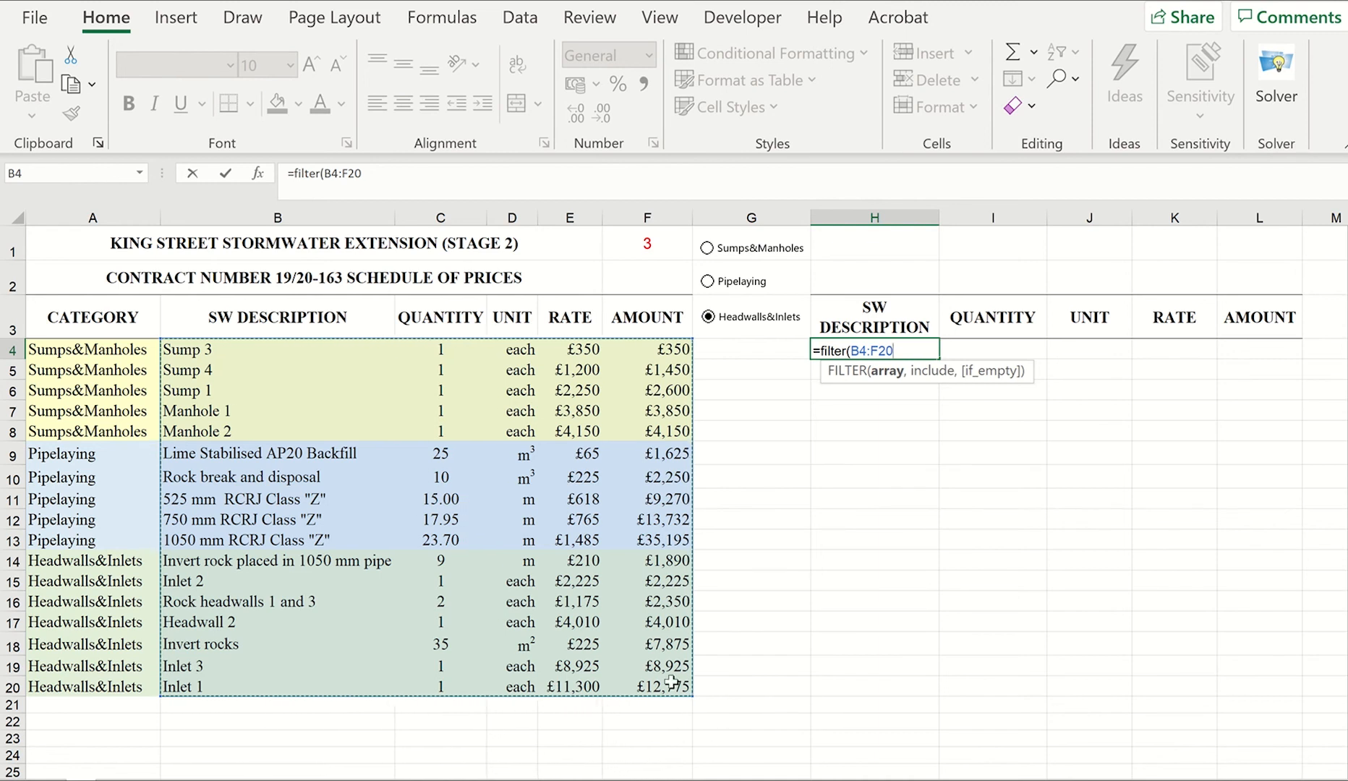
text(,)
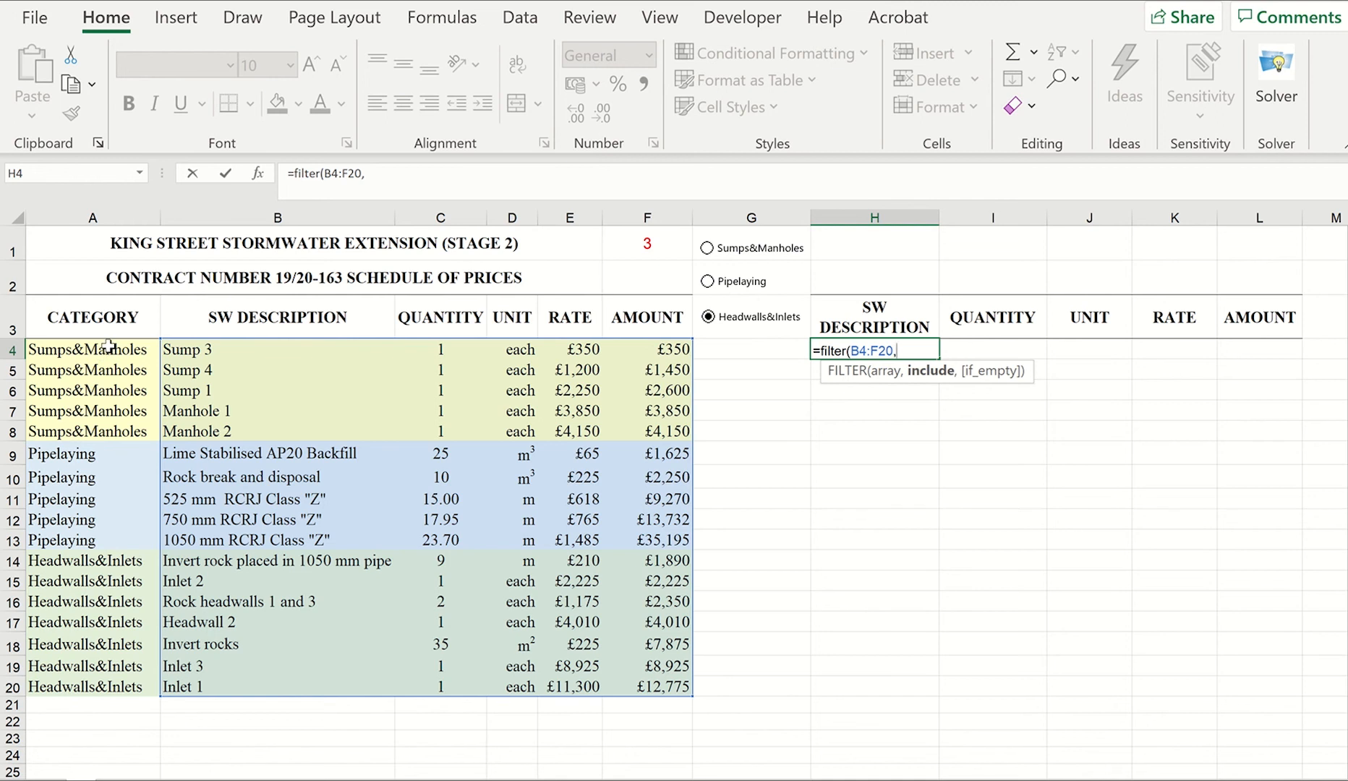
drag(108, 347, 84, 689)
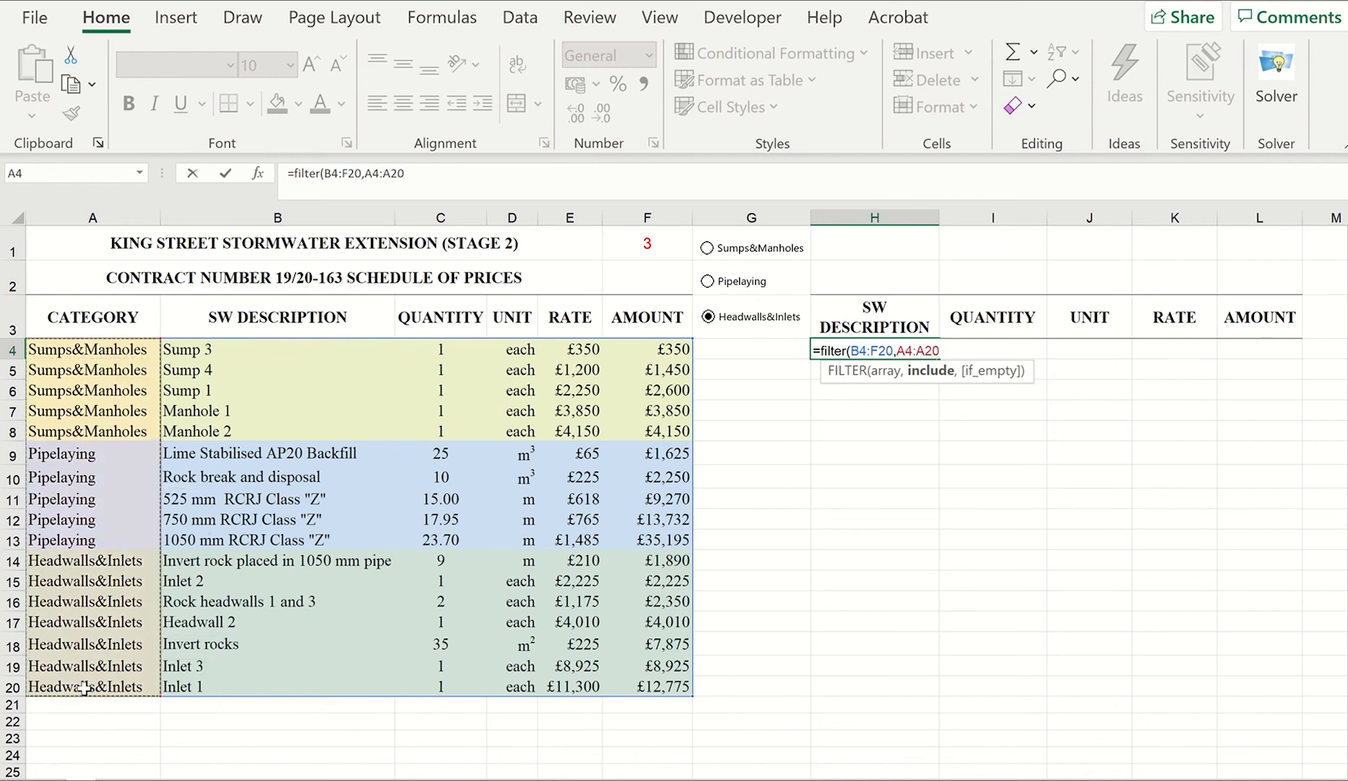
Step: Extend the FILTER include argument to compare A4:A20 with an IF that returns "Sumps&Manholes" when F1=1
click(427, 177)
text(,)
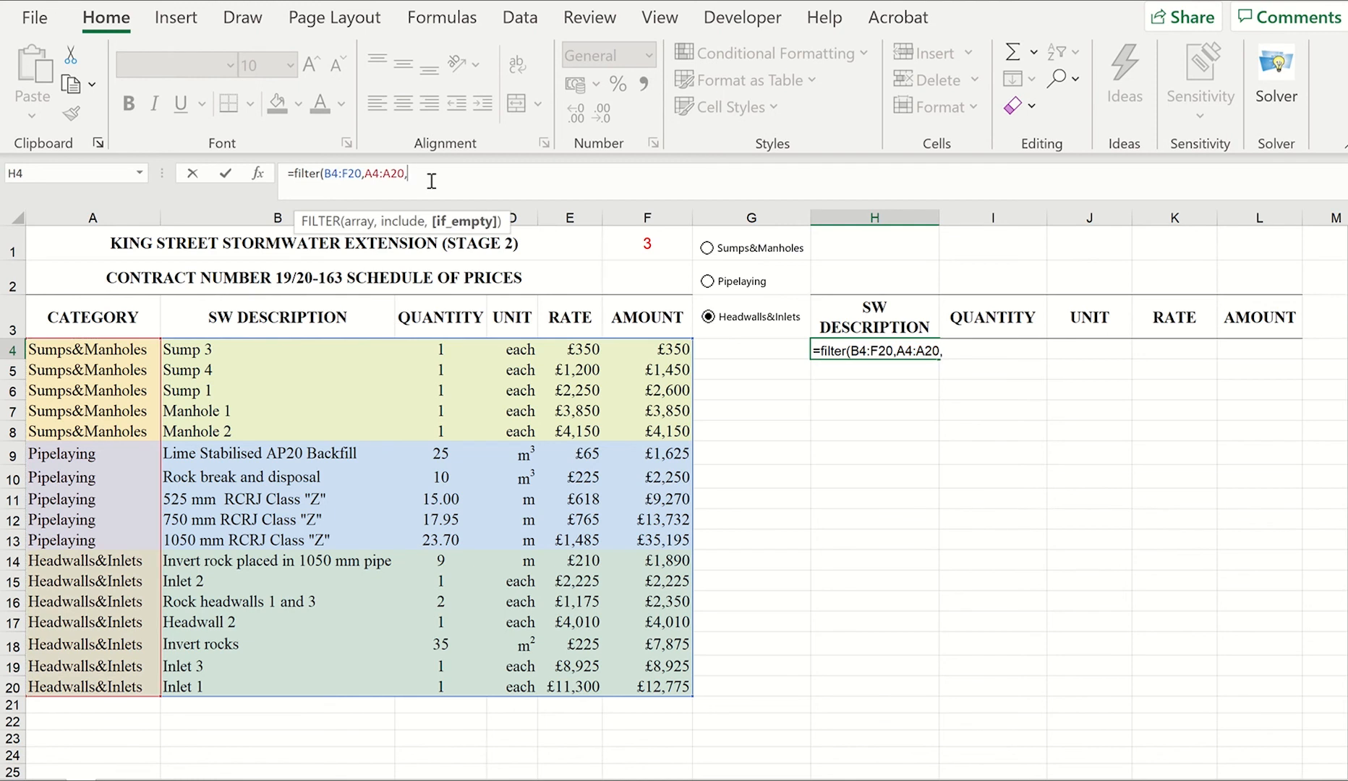
key(BackSpace)
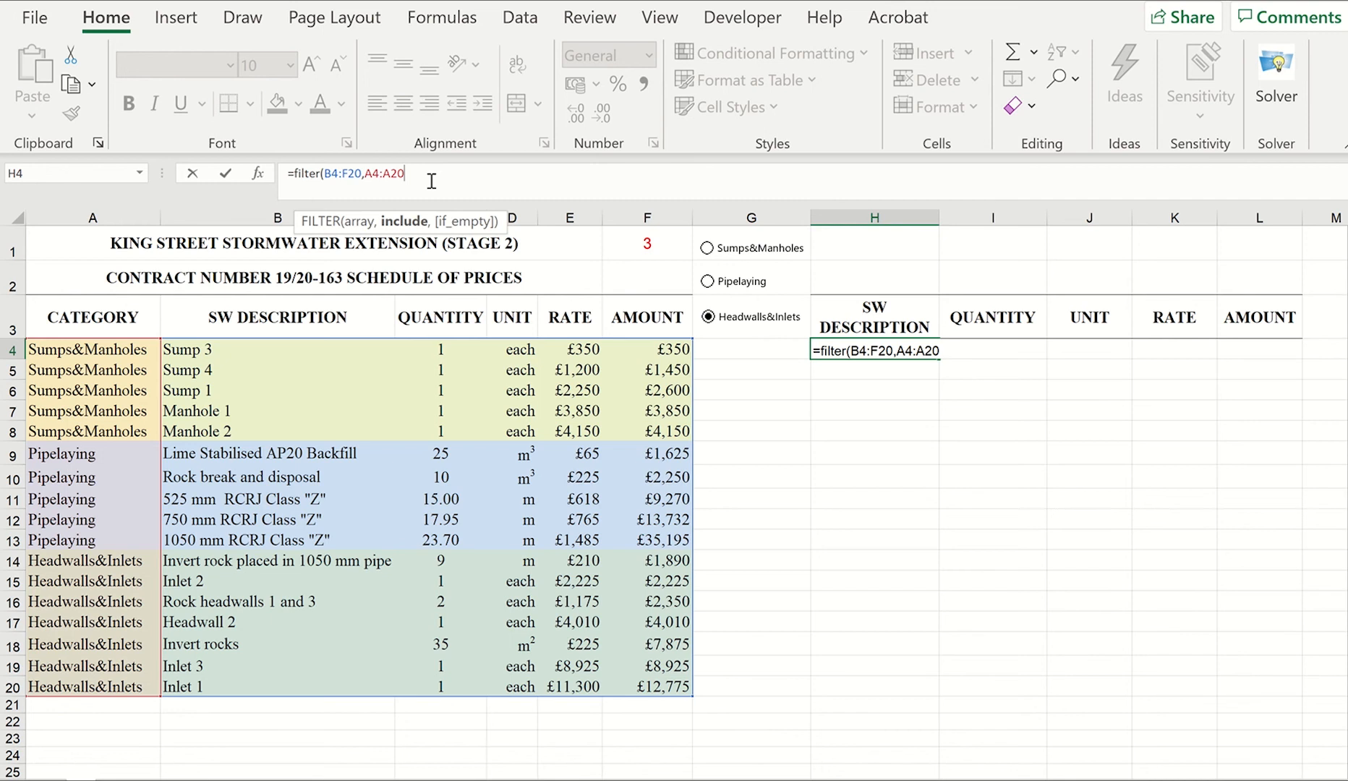
text(=)
text(if)
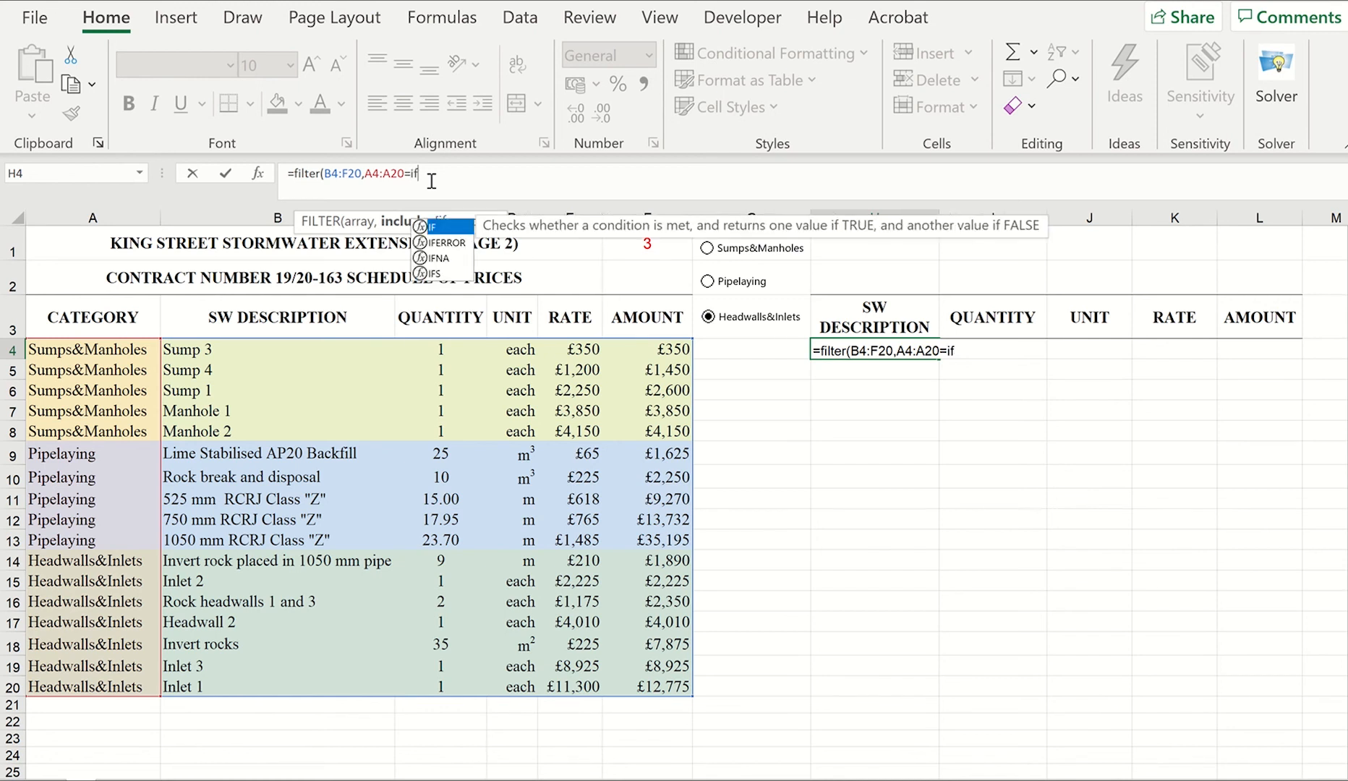
text(()
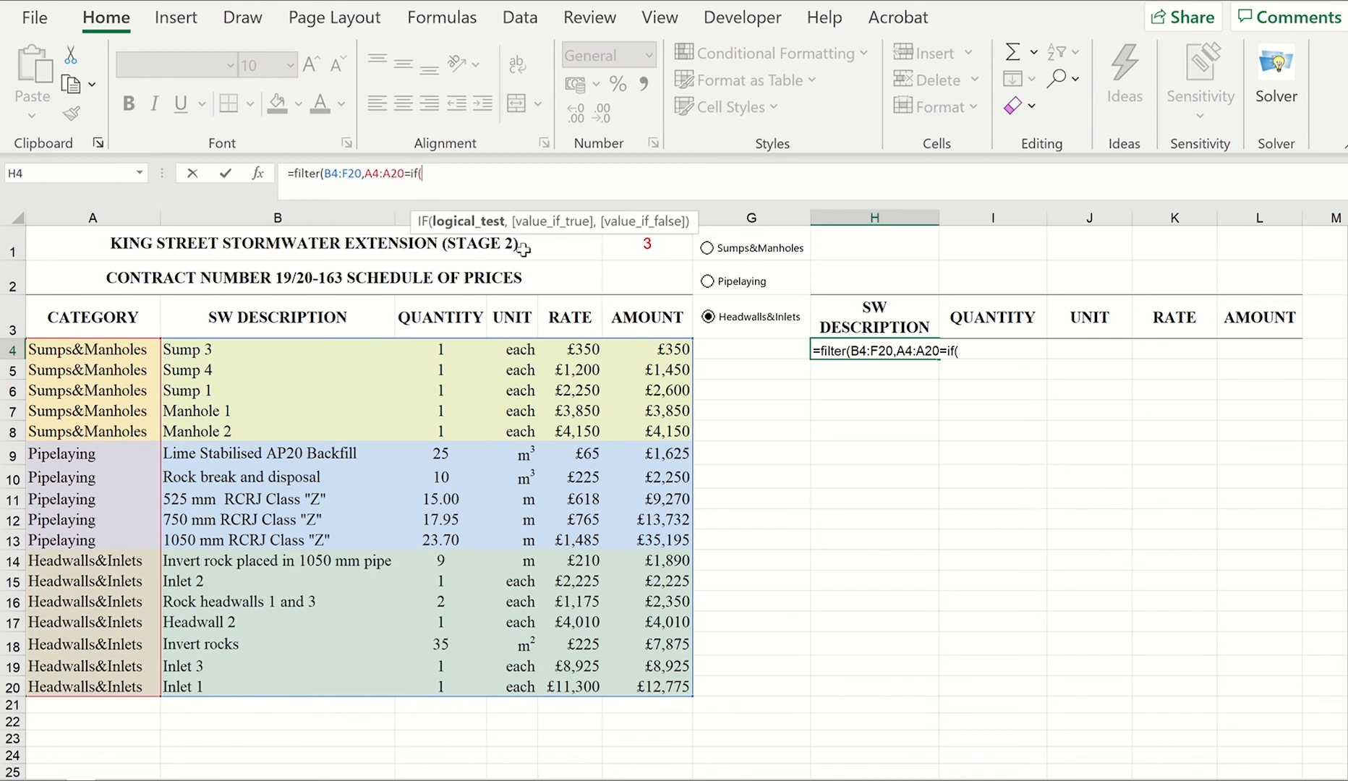
click(677, 248)
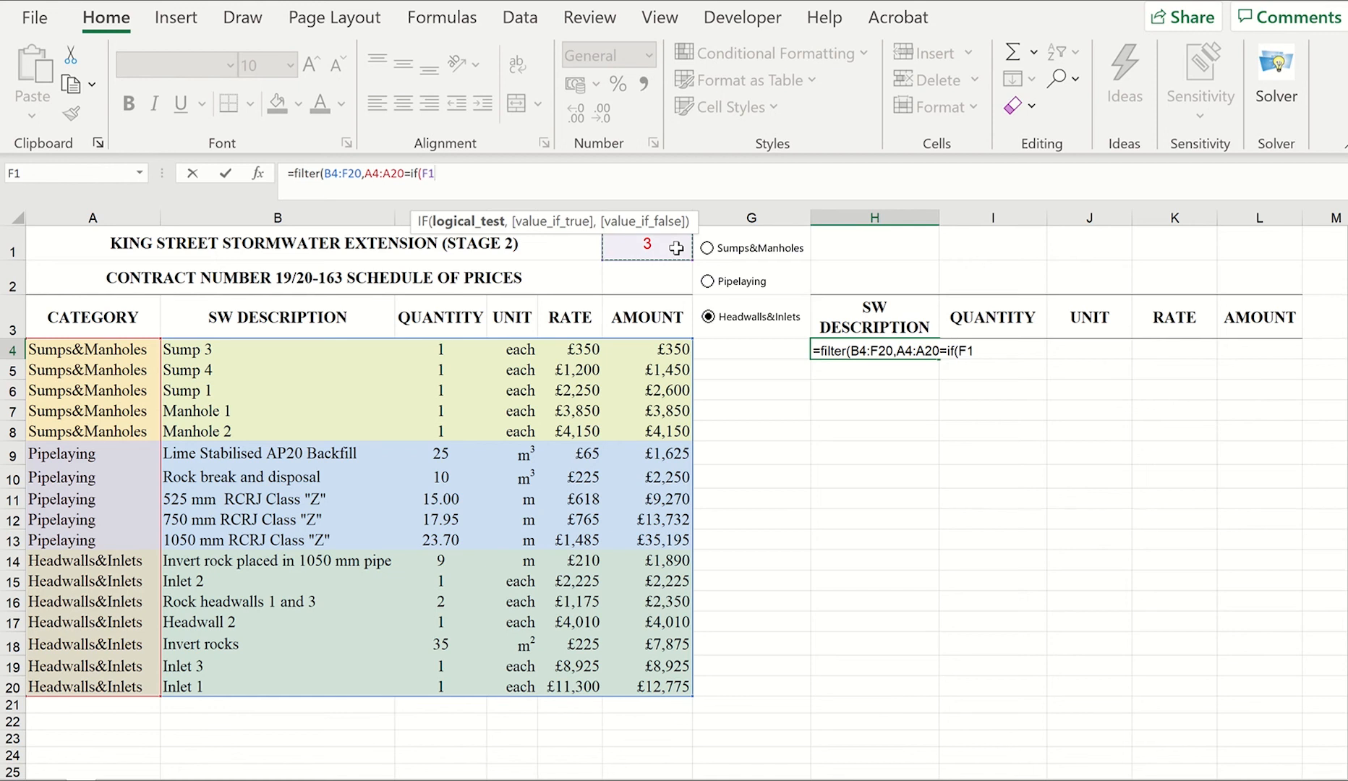
text(=1,)
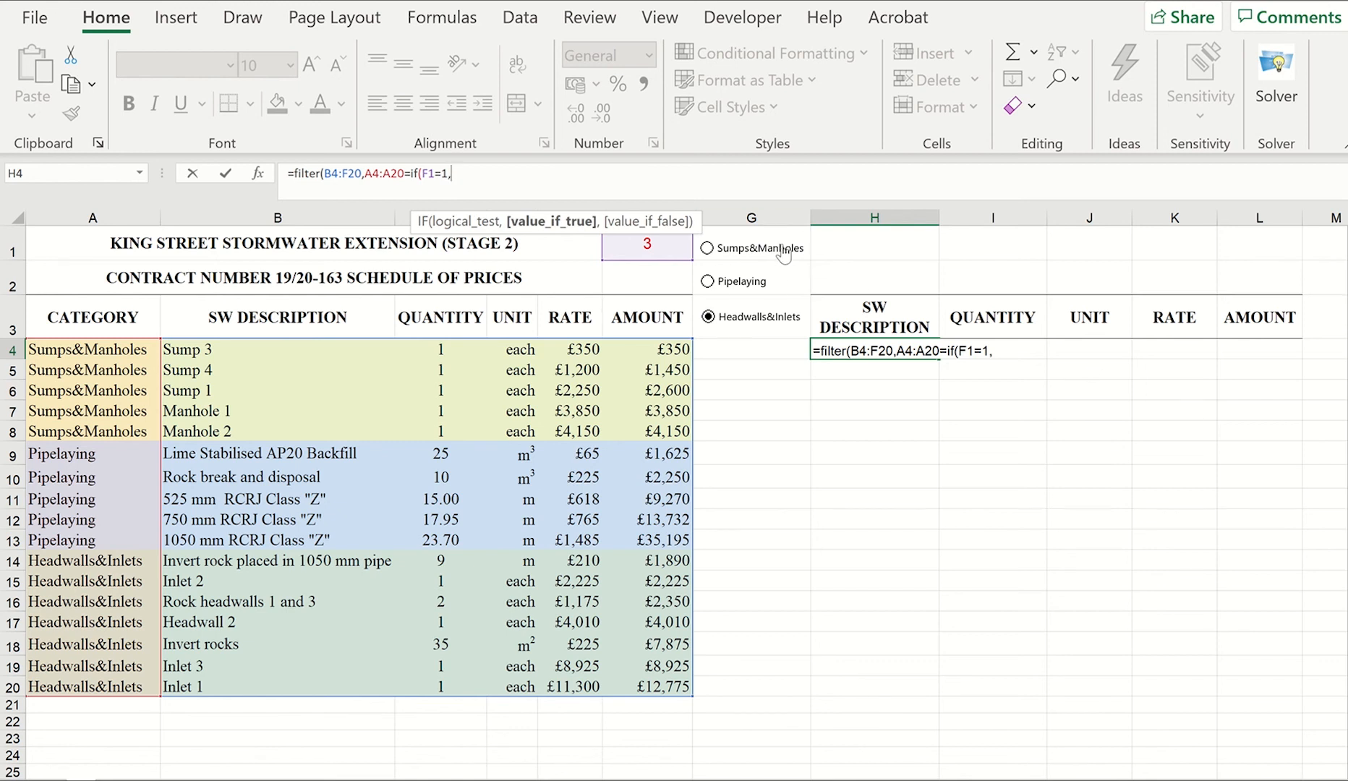
text("Sumps)
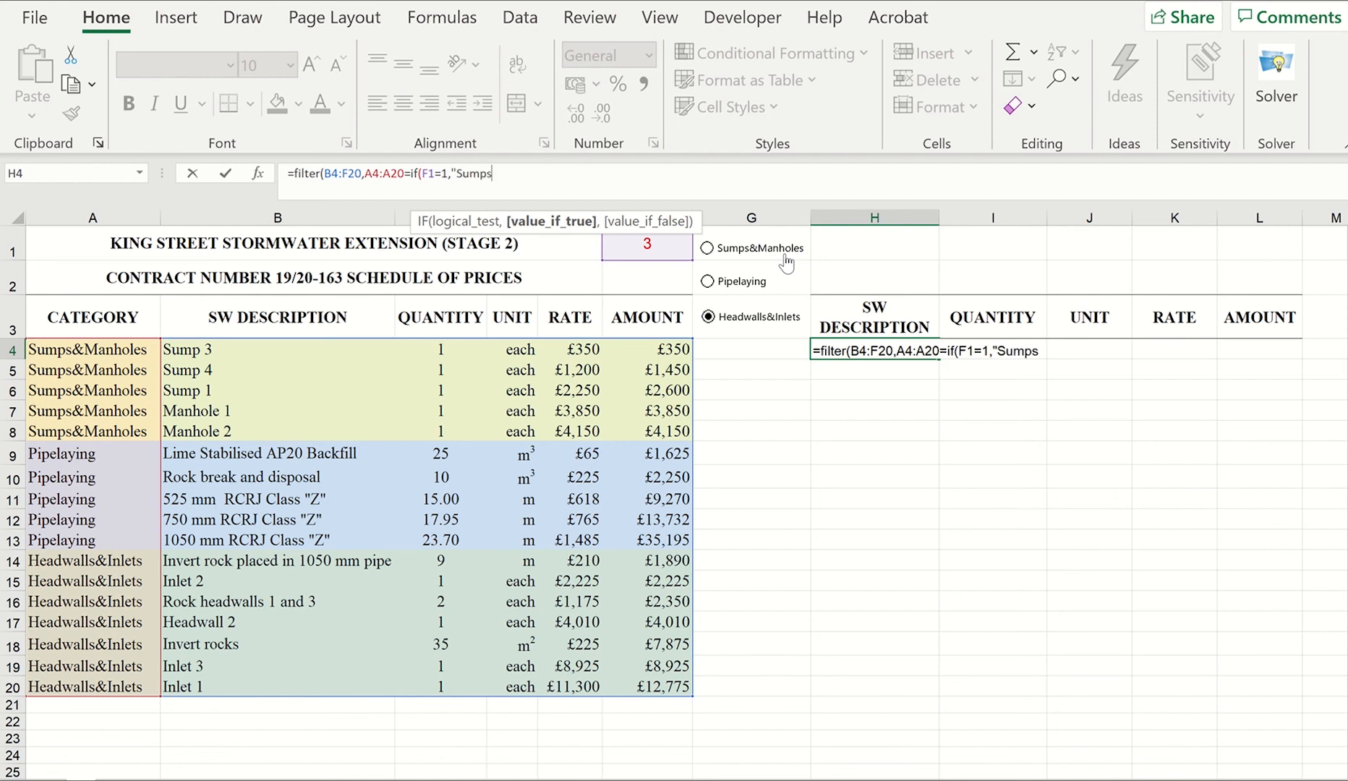
text(&Manholes",)
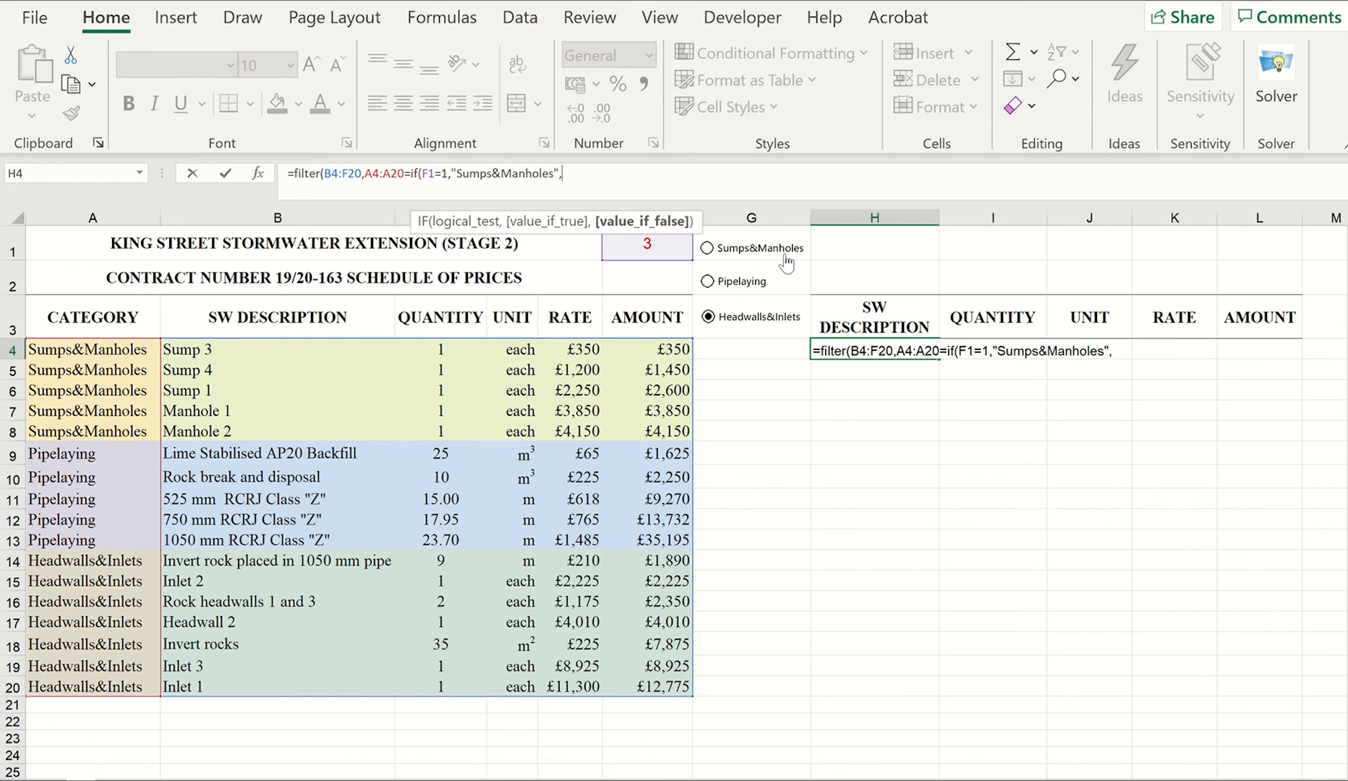
Step: Nest a second IF returning "Pipelaying" when F1=2 and otherwise "Headwalls&Inlets", and complete the FILTER formula in H4
text(if()
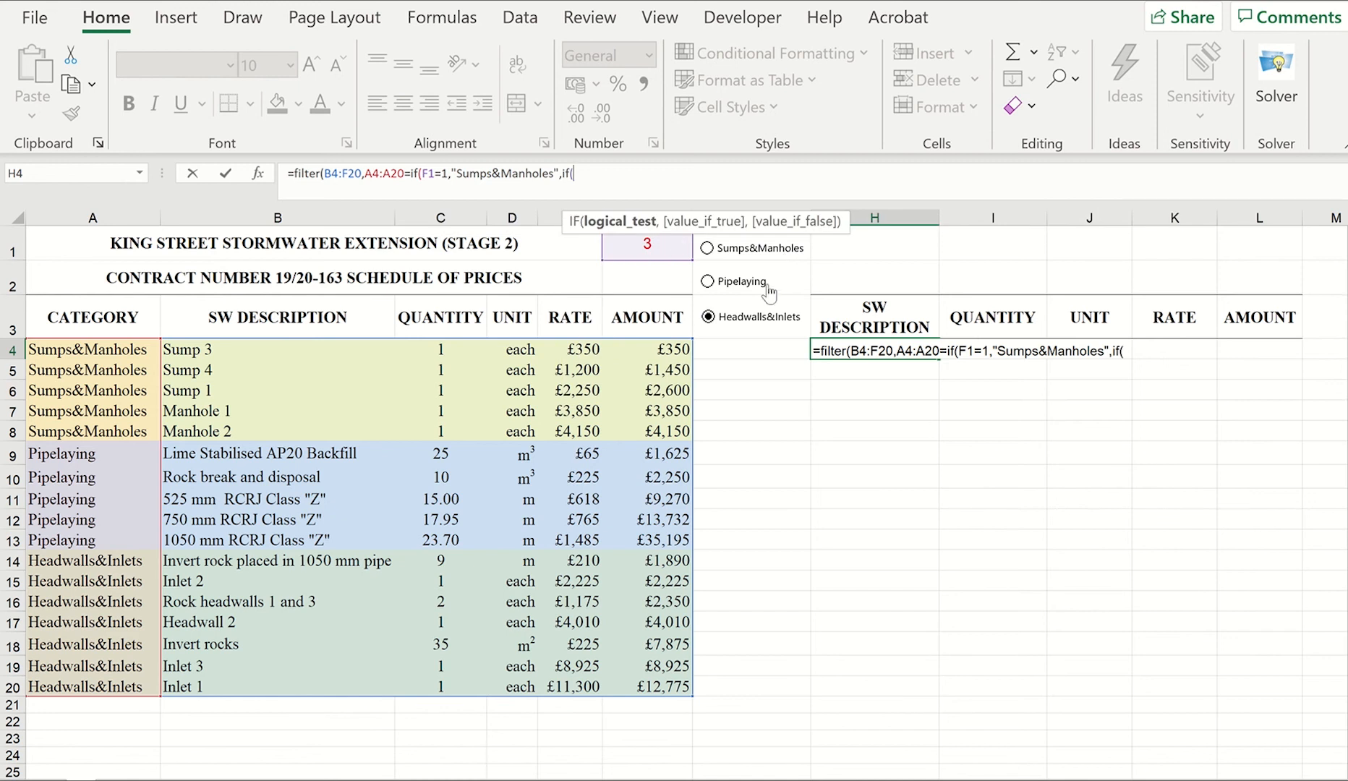
click(650, 248)
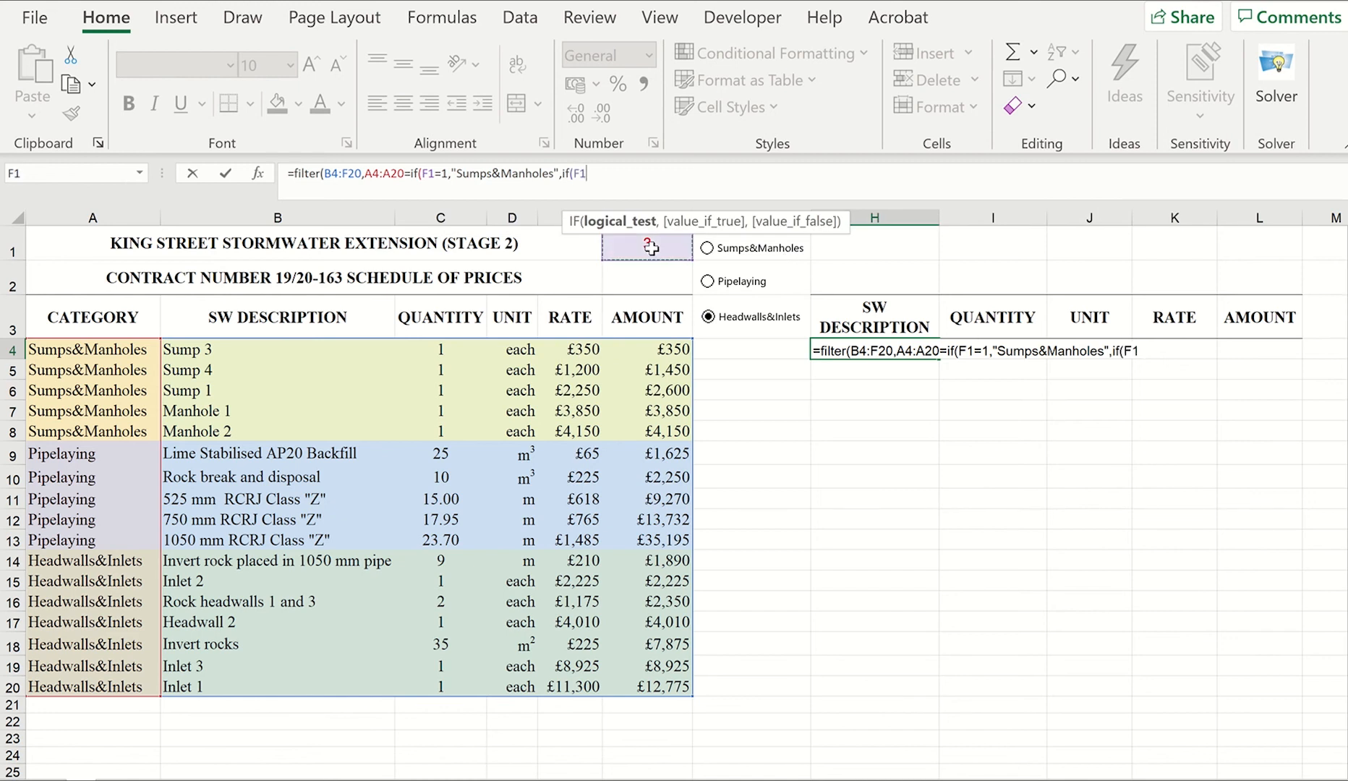
text(=2,")
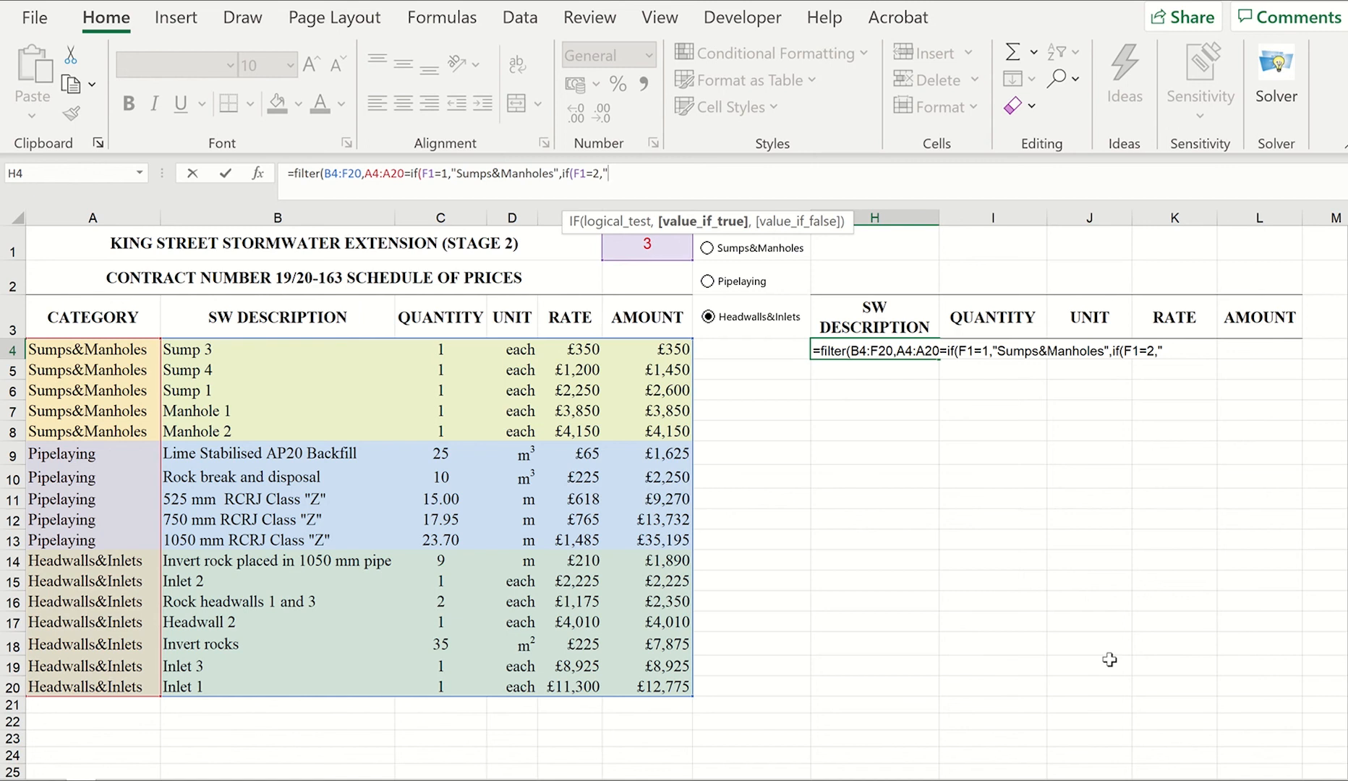
text(Pipelaying",)
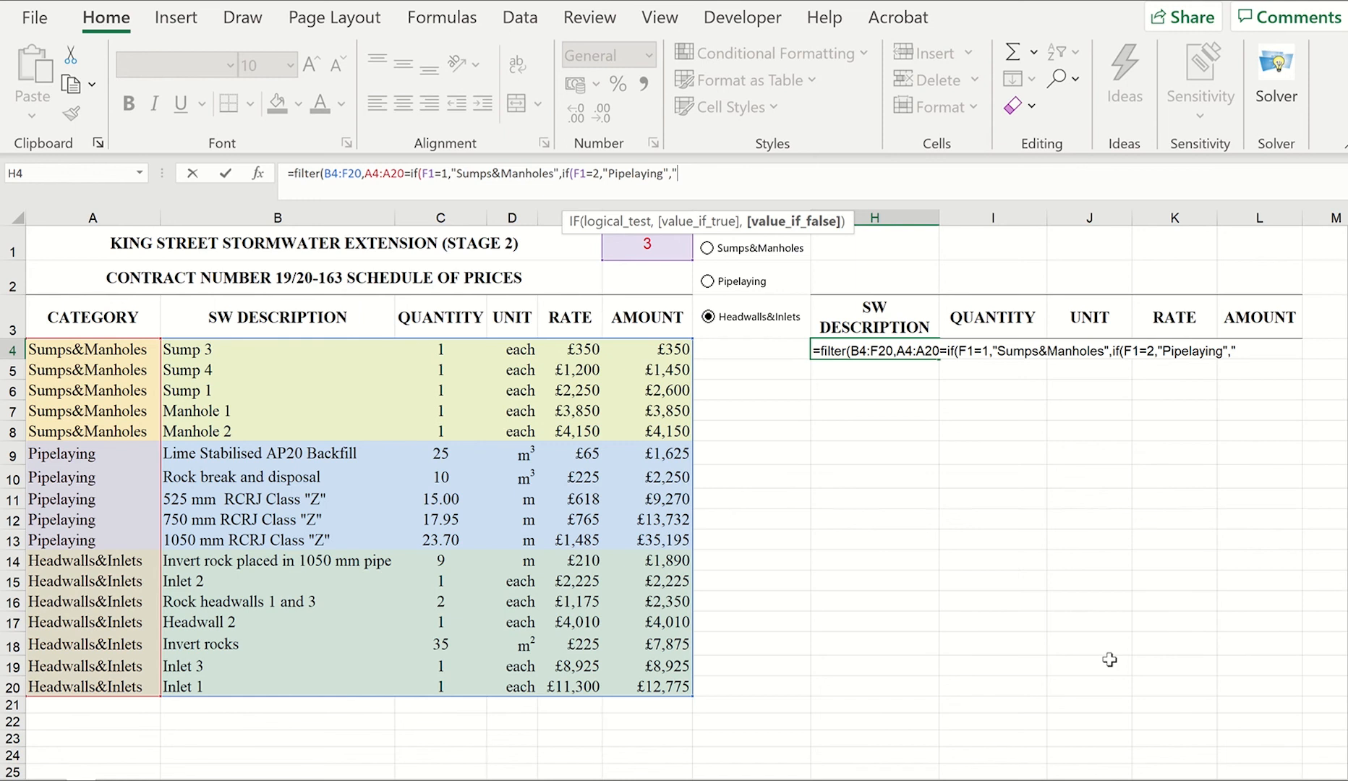
text(Headwalls&)
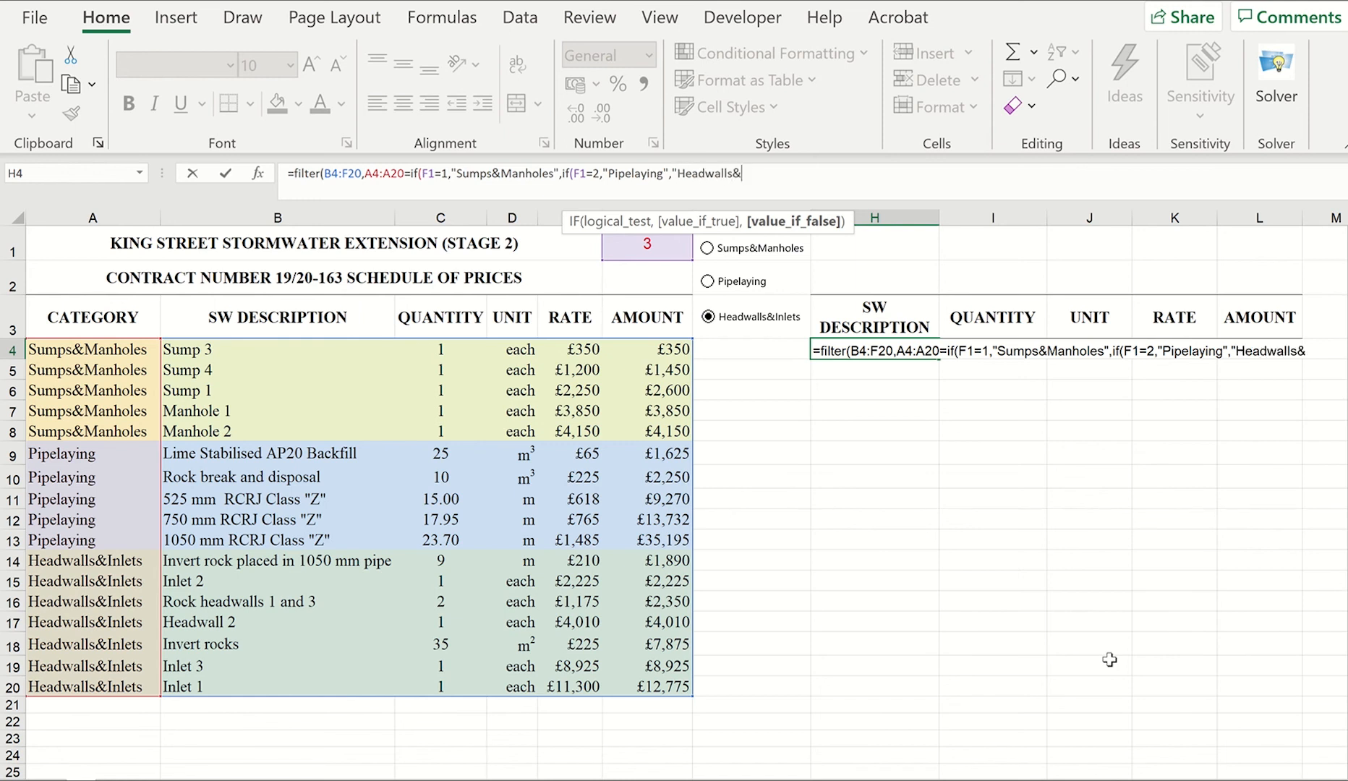
text(Inlets"))
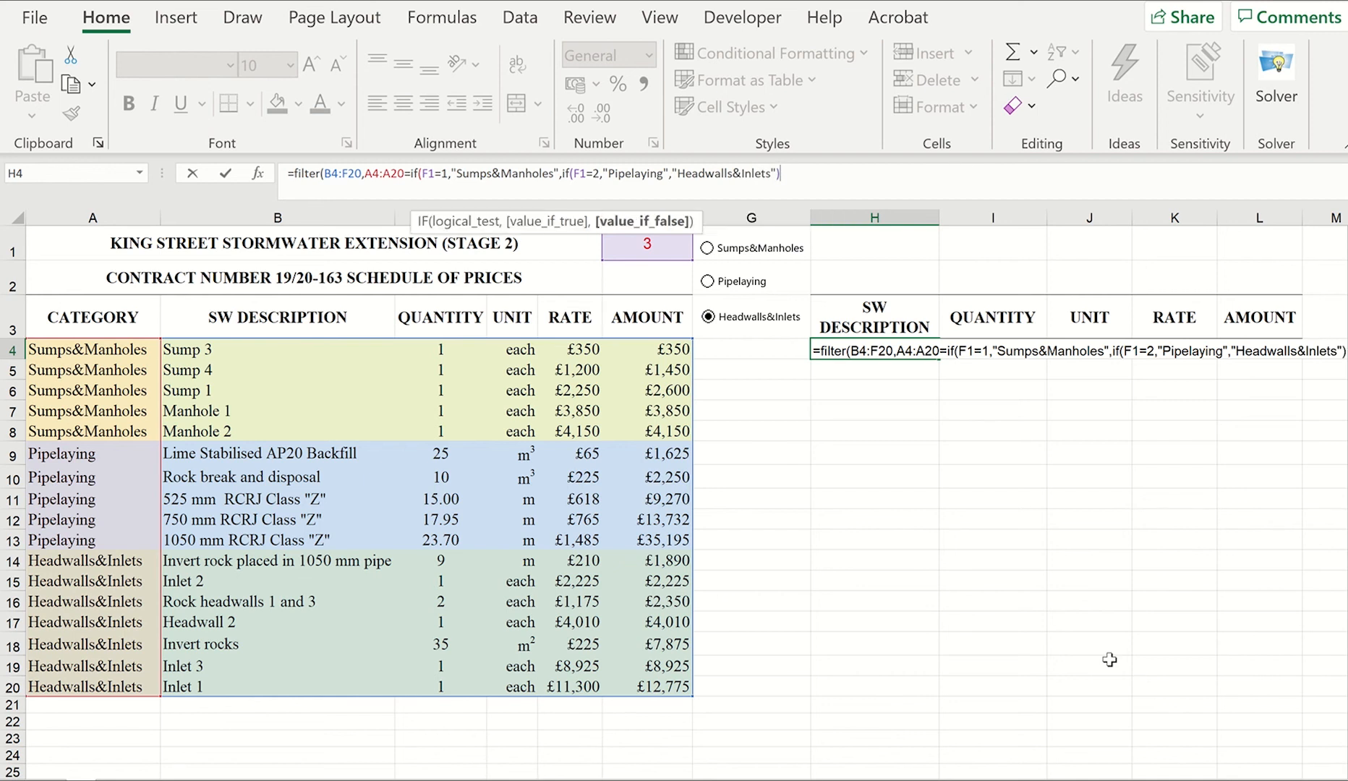
text())
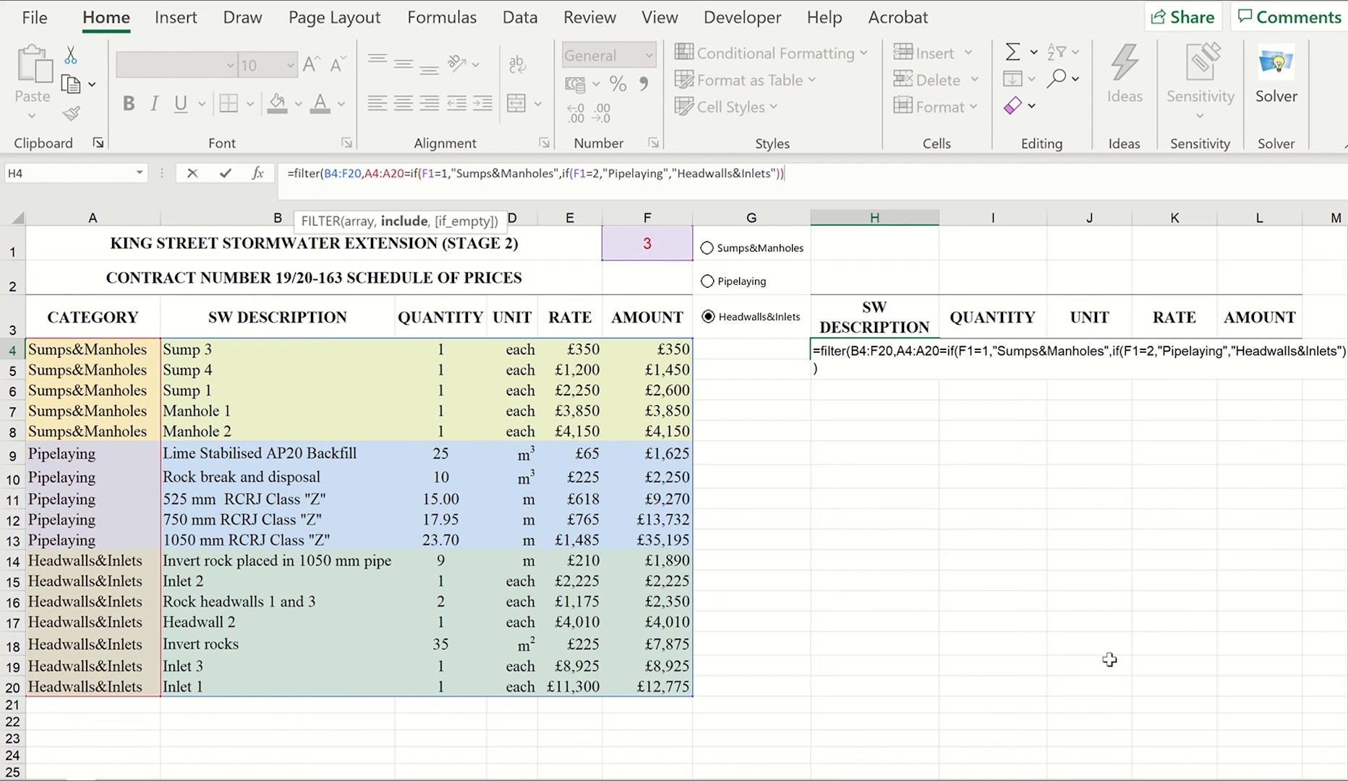
text()#)
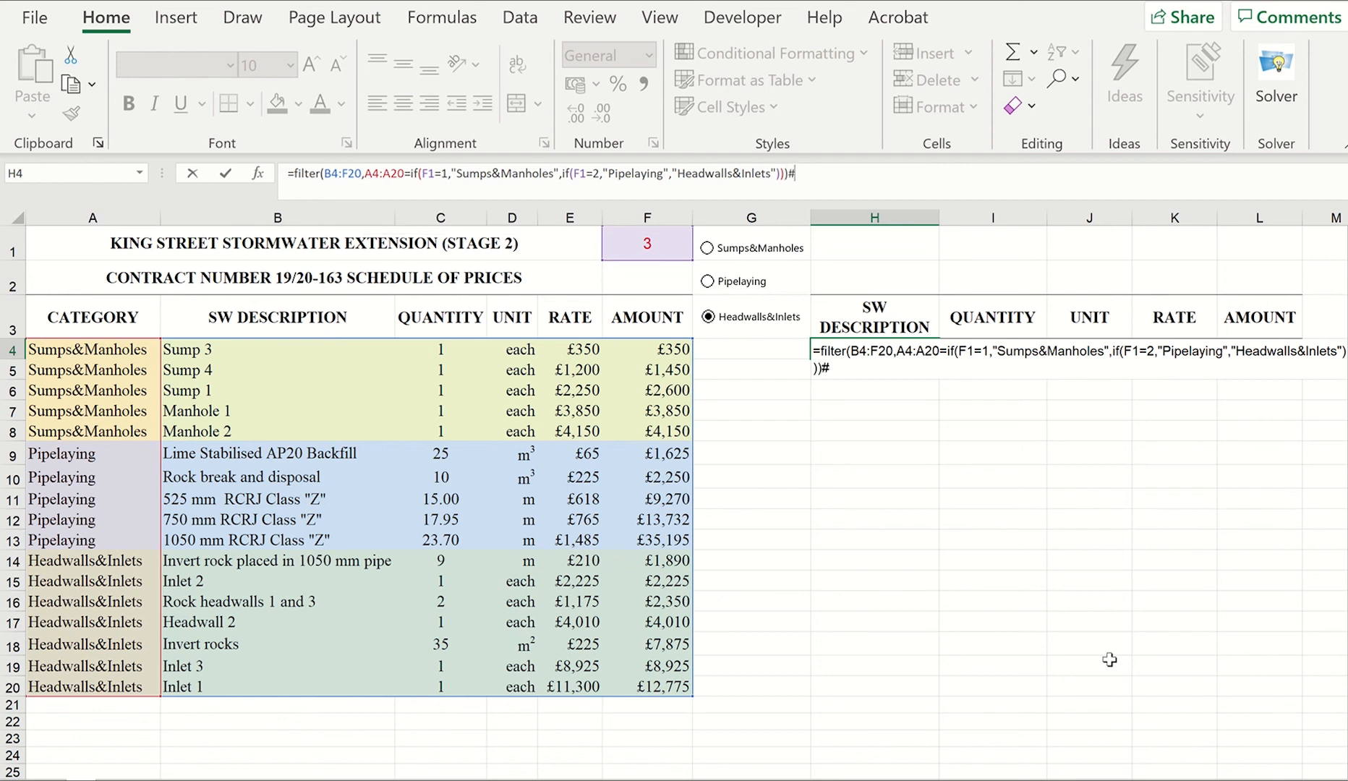
key(Return)
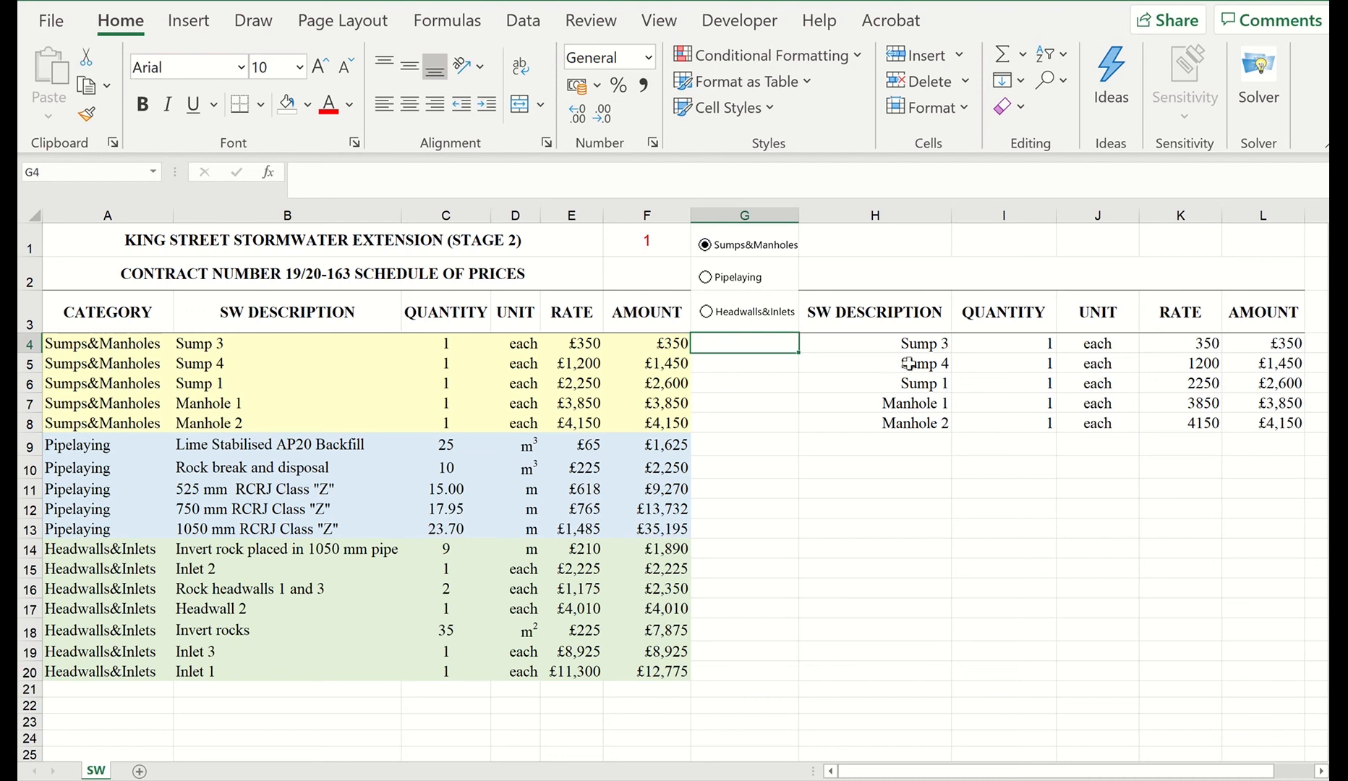
Step: Insert a 2-D clustered bar chart of H4:H8 against L4:L8 and place it below the filtered table
drag(912, 345, 918, 419)
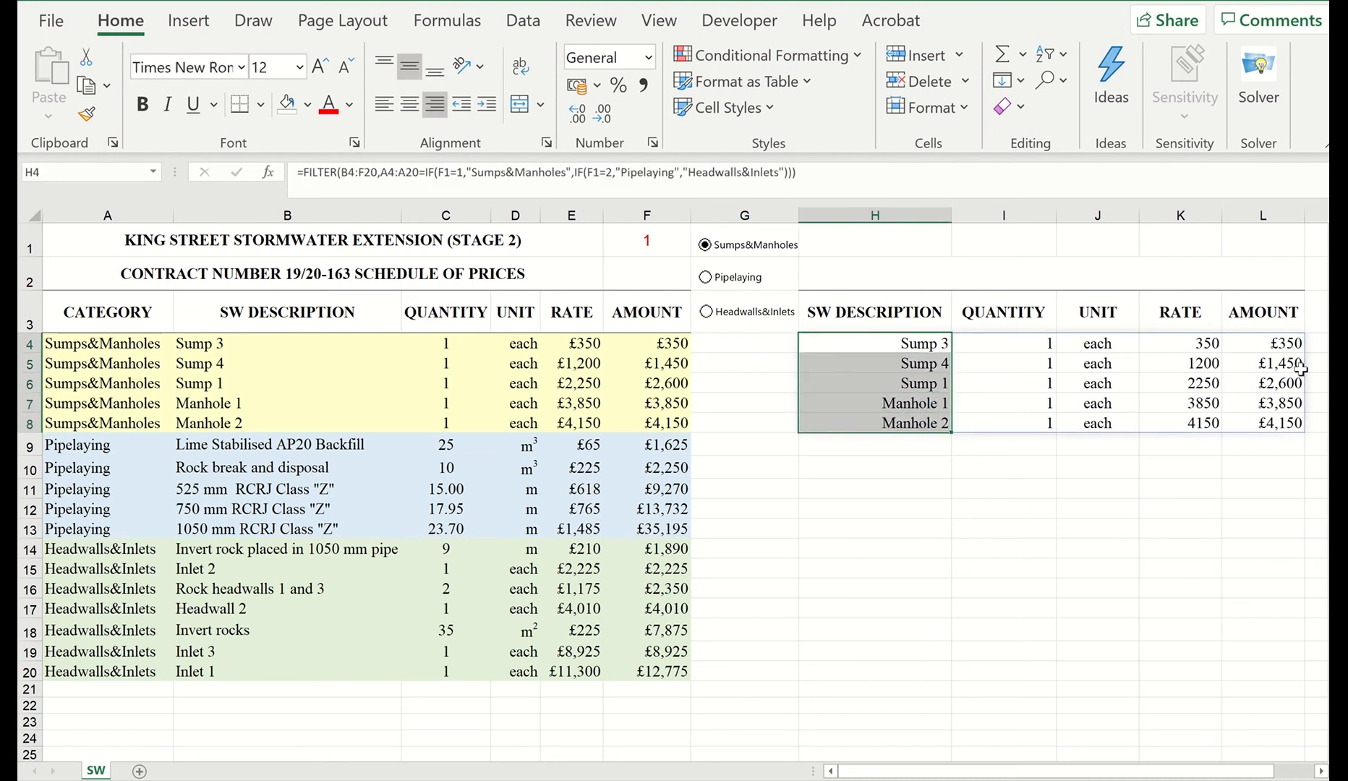
drag(1283, 345, 1270, 417)
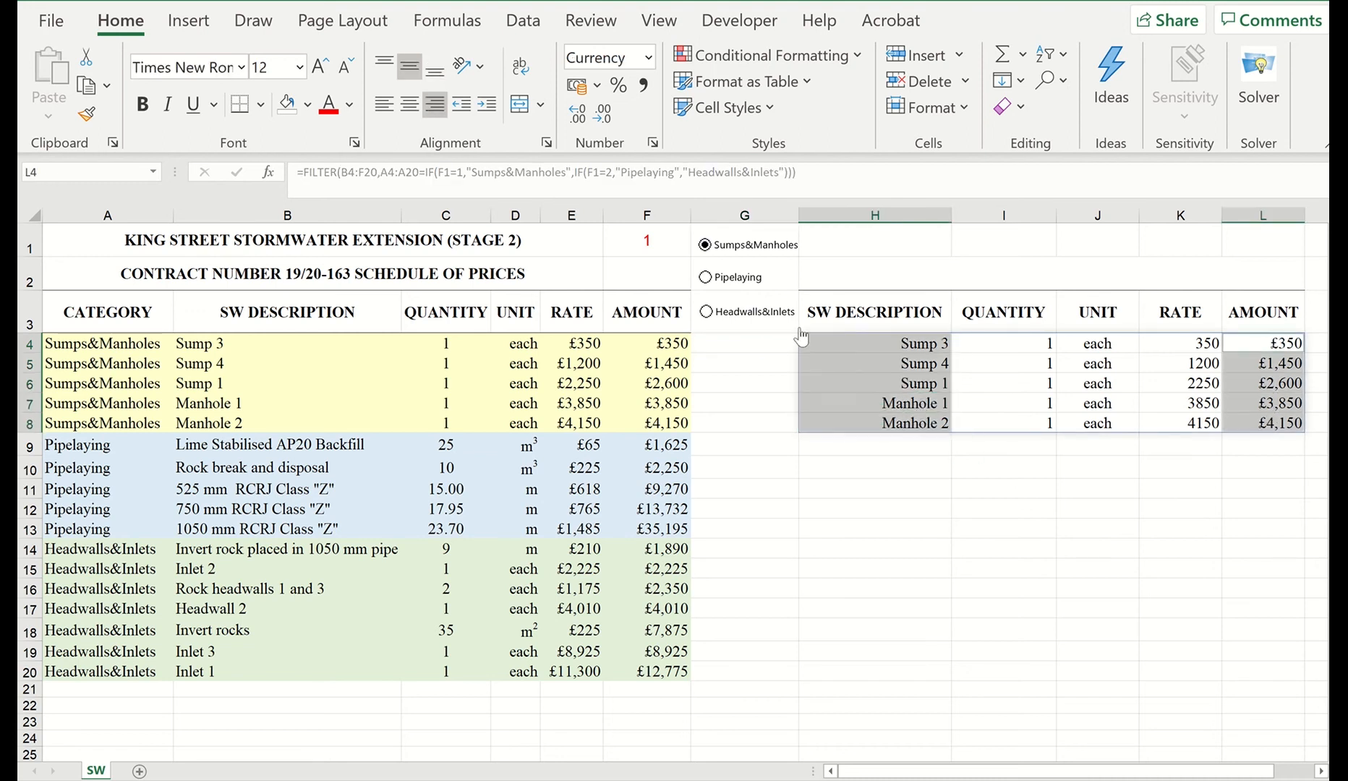
click(189, 20)
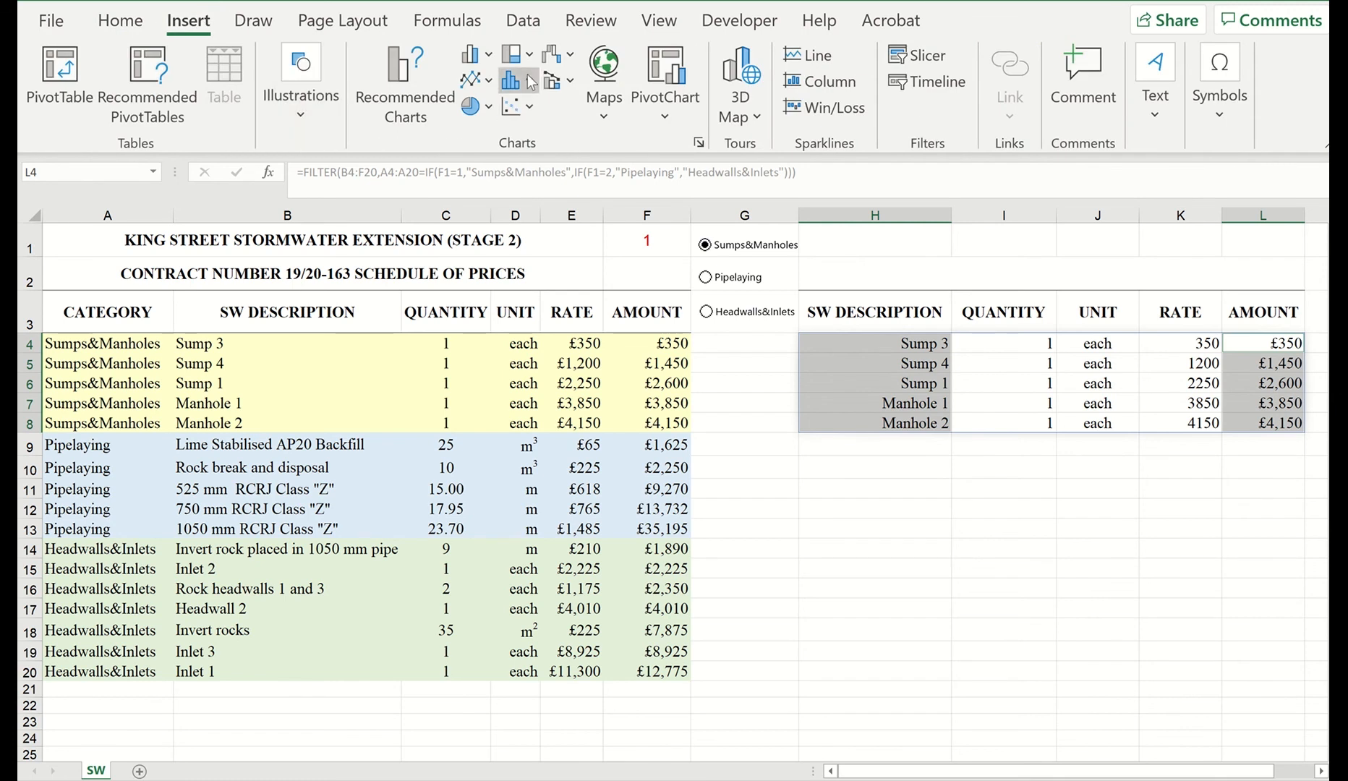
click(474, 54)
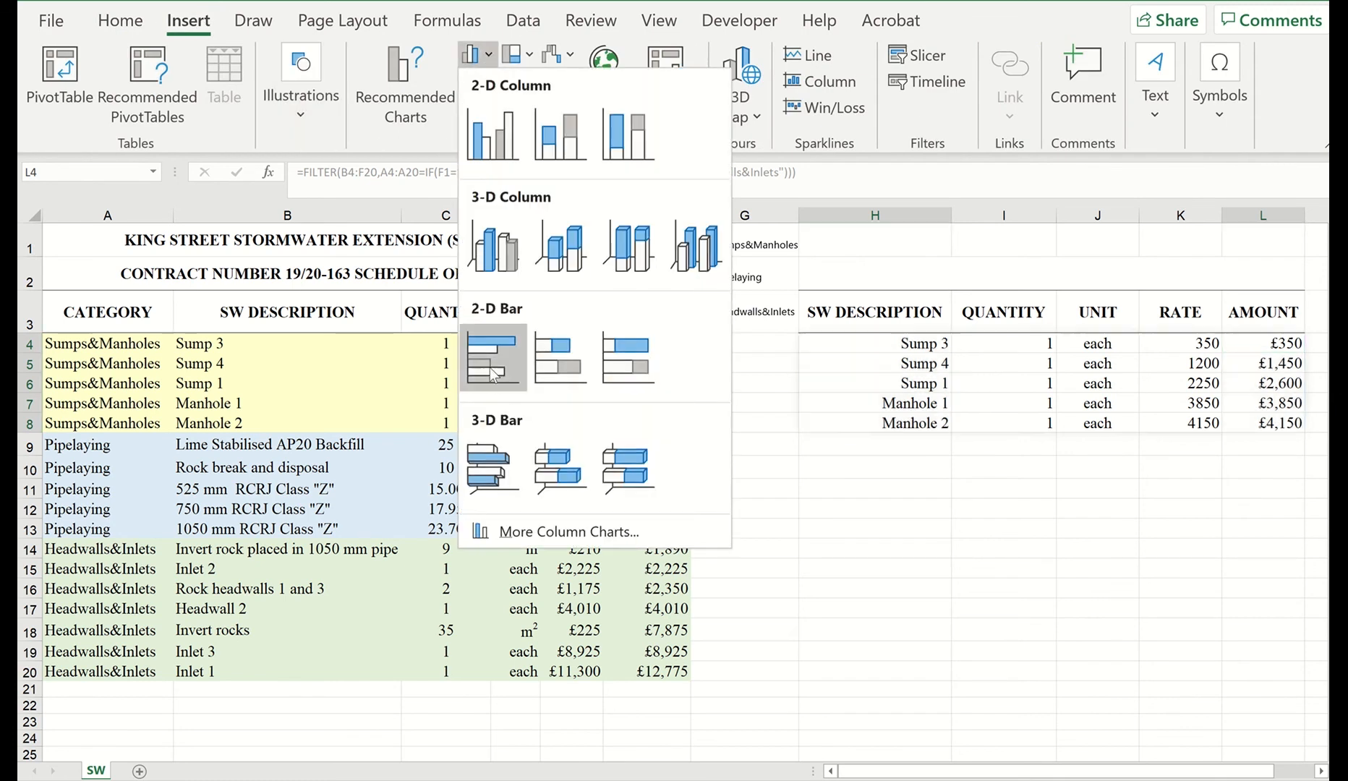
click(489, 367)
drag(791, 373, 1144, 470)
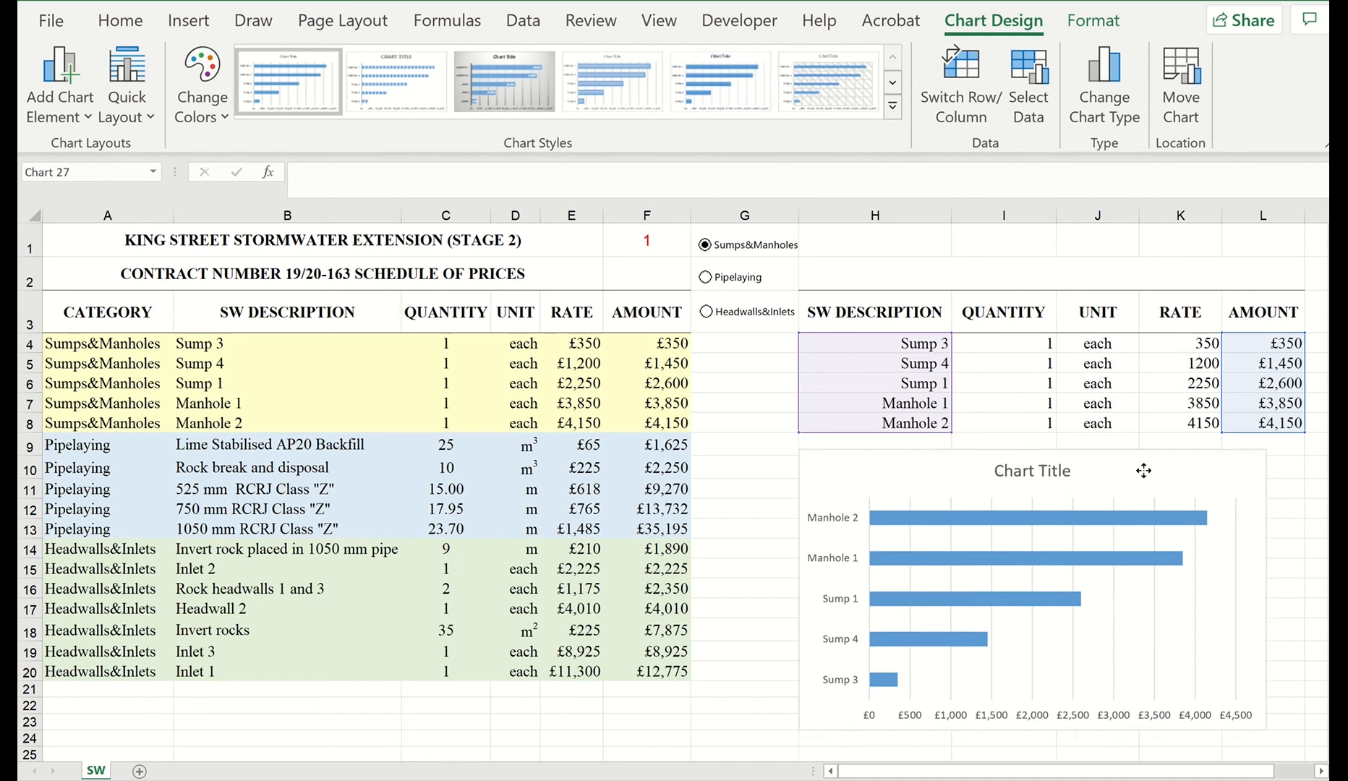
Step: Increase the font size of the whole chart's text to 14
click(120, 20)
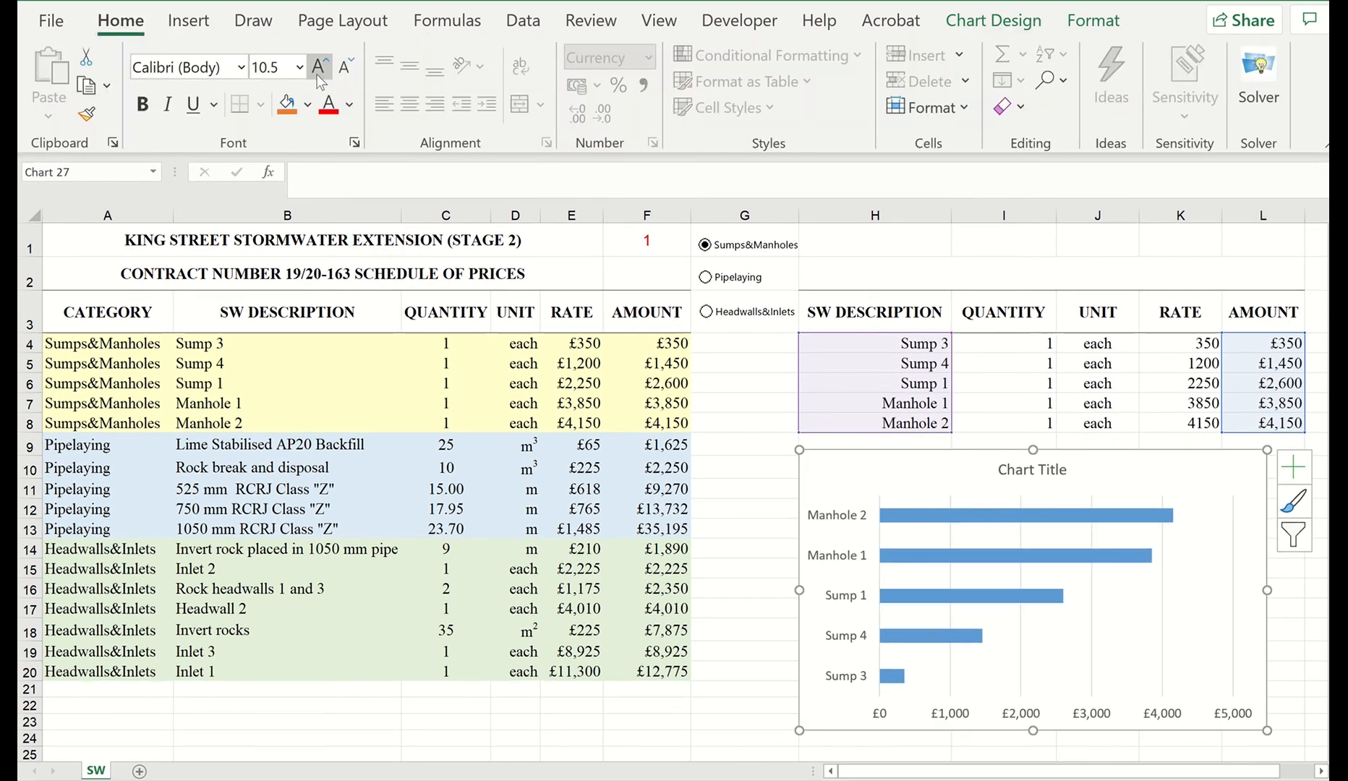
click(317, 72)
click(317, 72)
click(318, 68)
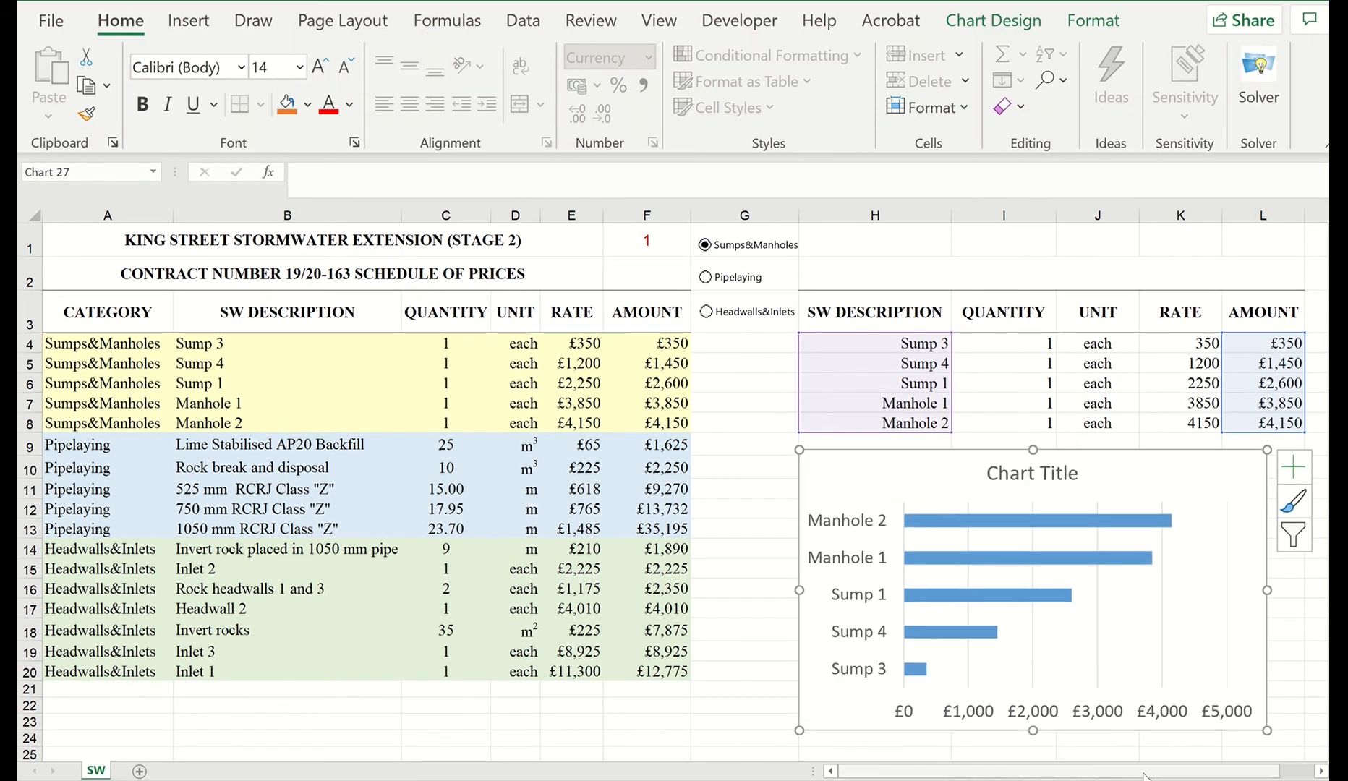
Step: Delete the chart's horizontal value axis and its vertical gridlines
click(1122, 712)
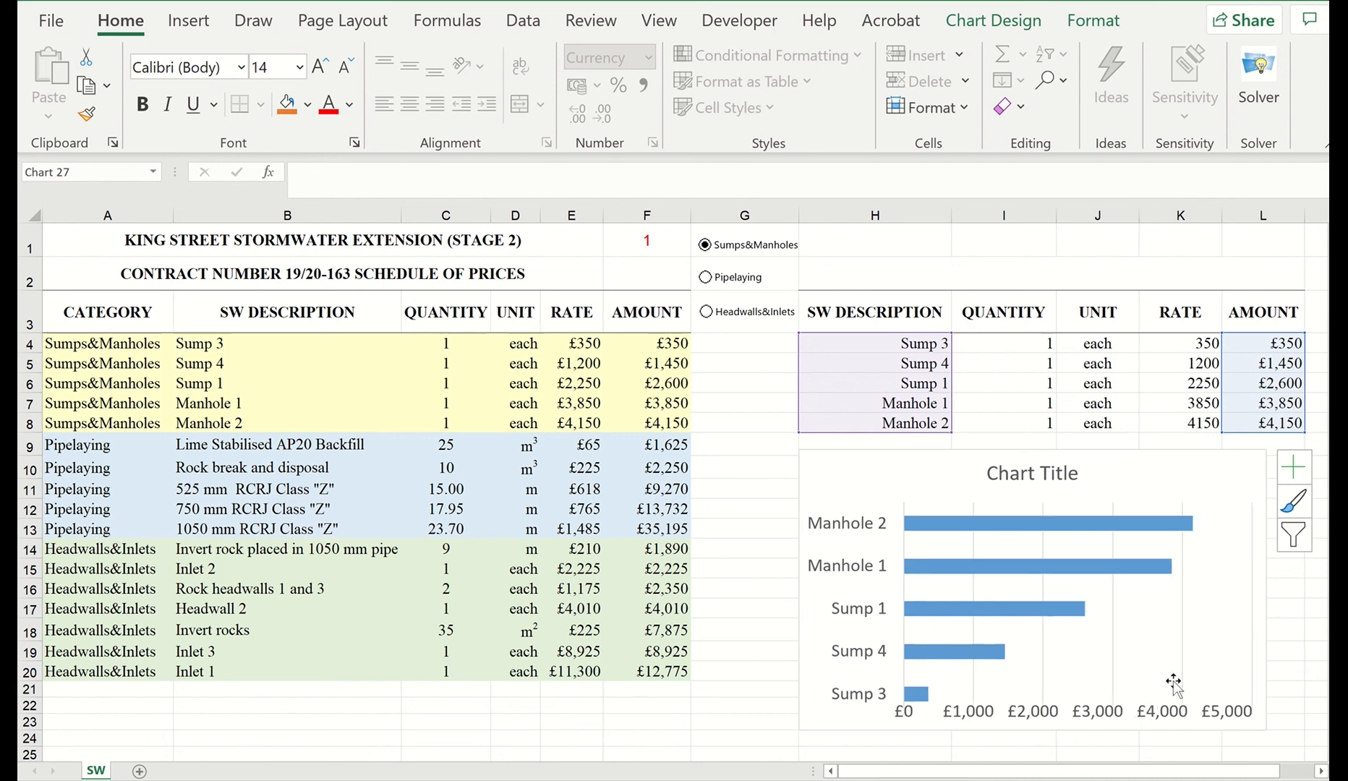
key(Delete)
click(1186, 705)
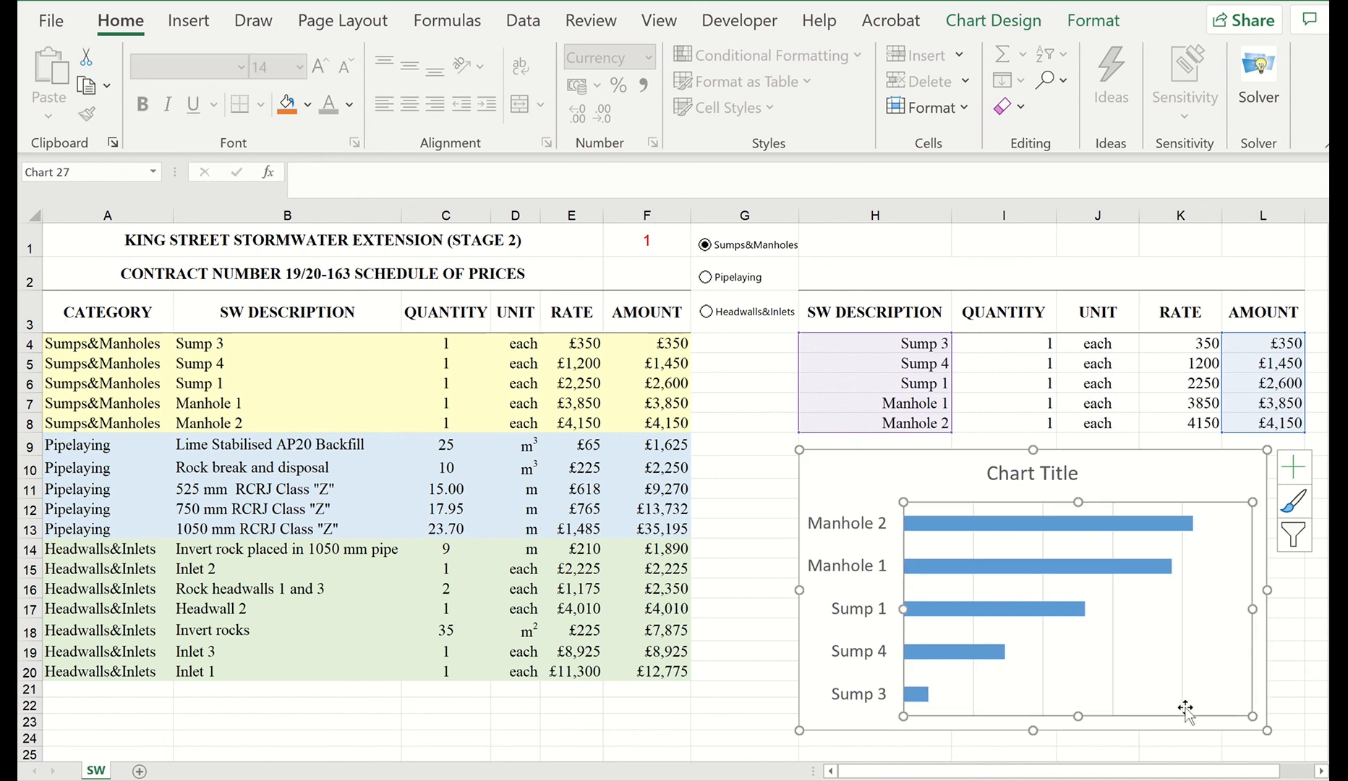
Step: Add data labels to the bars of the amount series
click(1135, 528)
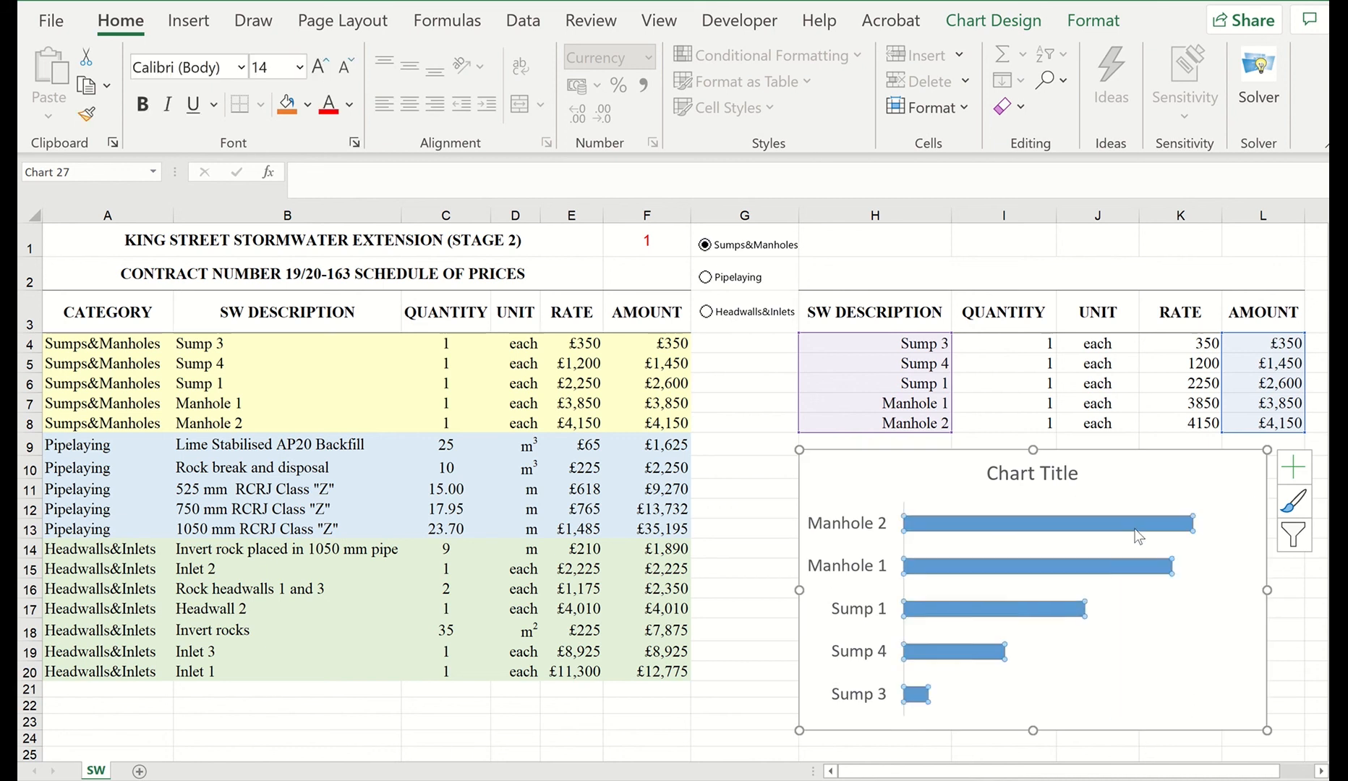
right_click(1138, 536)
click(1014, 703)
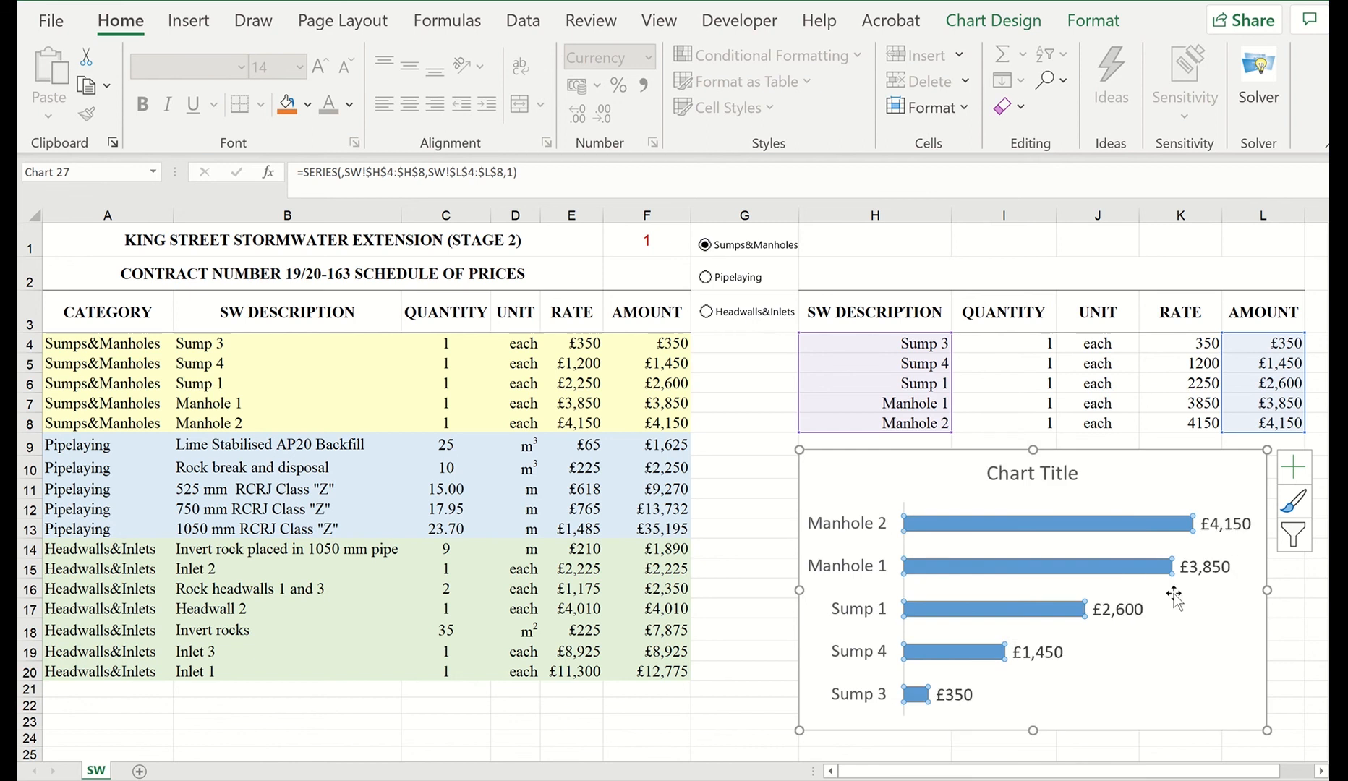
Step: Narrow the chart's plot area from both sides to leave room for long category names and data labels
click(1095, 616)
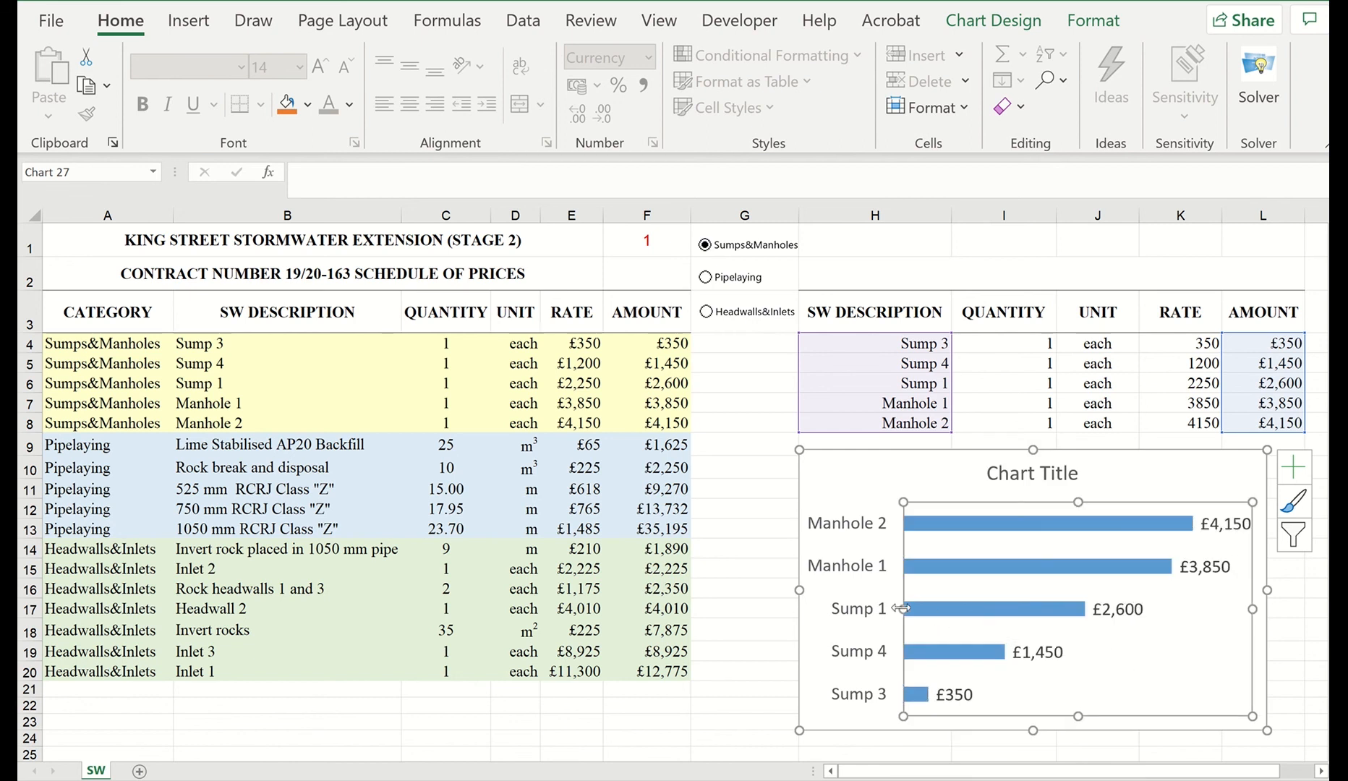
drag(901, 608, 1014, 593)
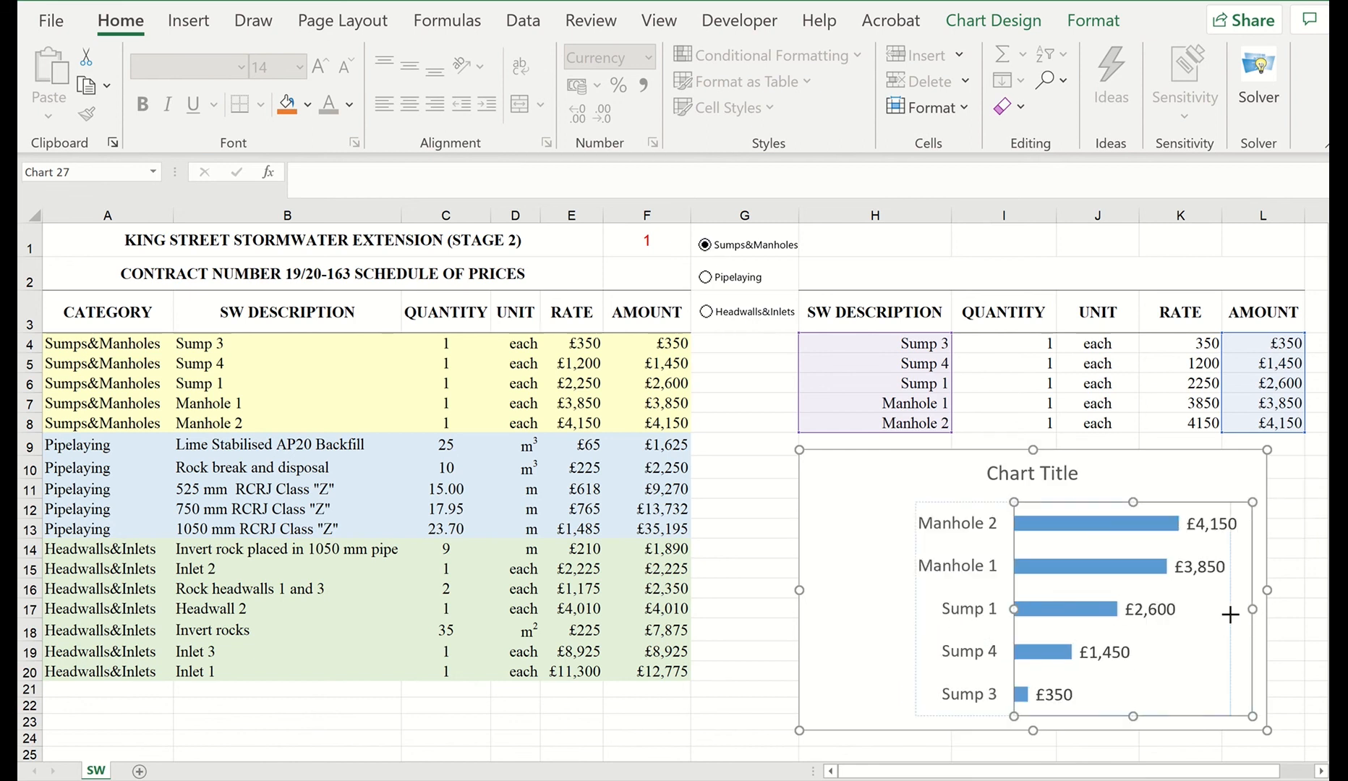
drag(1230, 614, 1230, 614)
drag(1016, 610, 1041, 612)
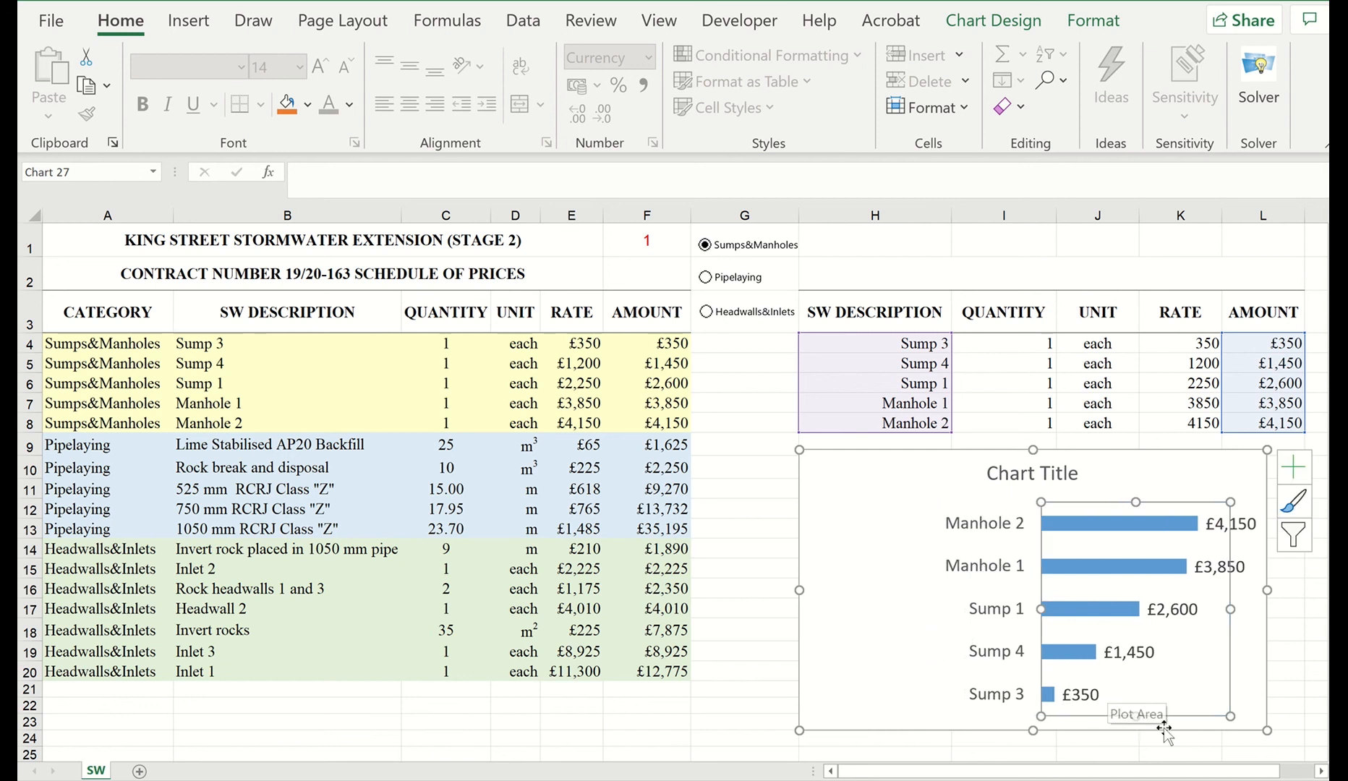
Step: Switch the report to Pipelaying and on to Headwalls&Inlets, and move the chart down clear of the filtered rows
click(711, 272)
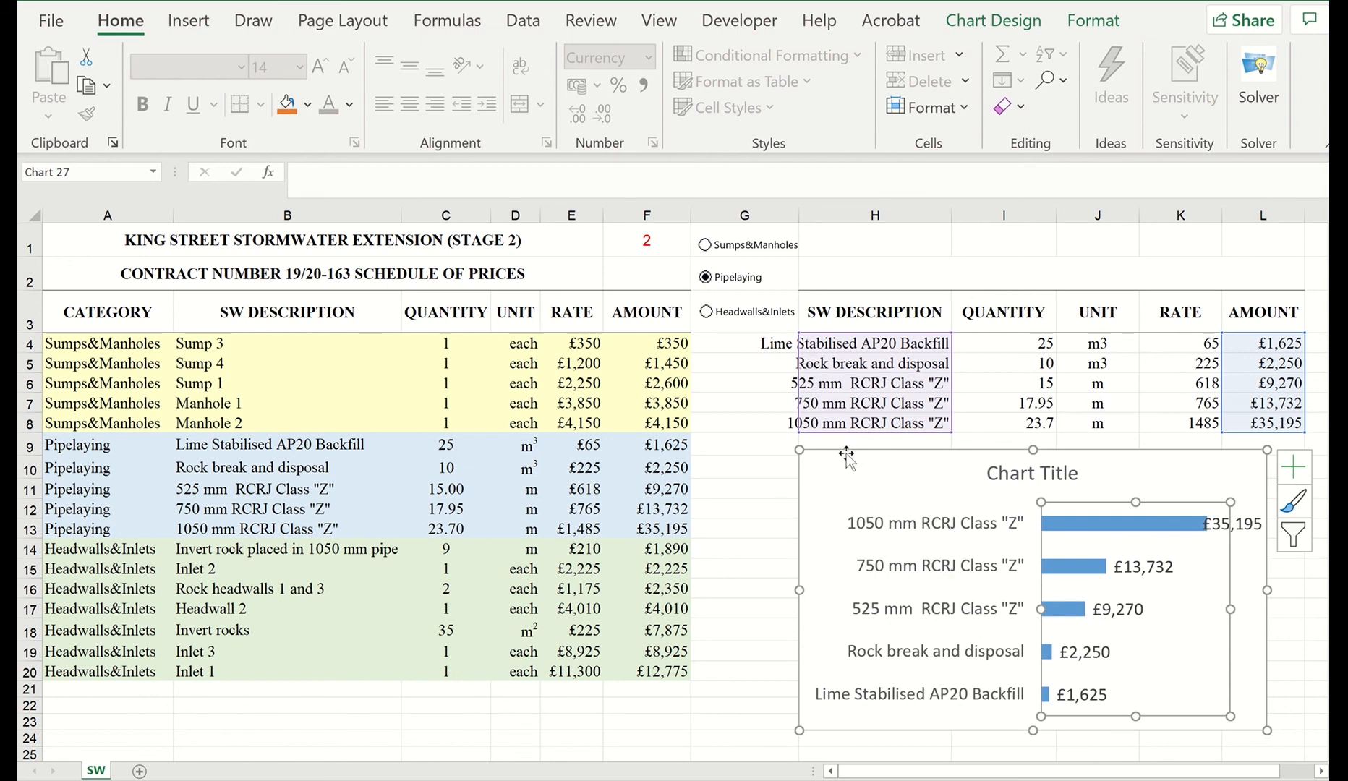
click(707, 311)
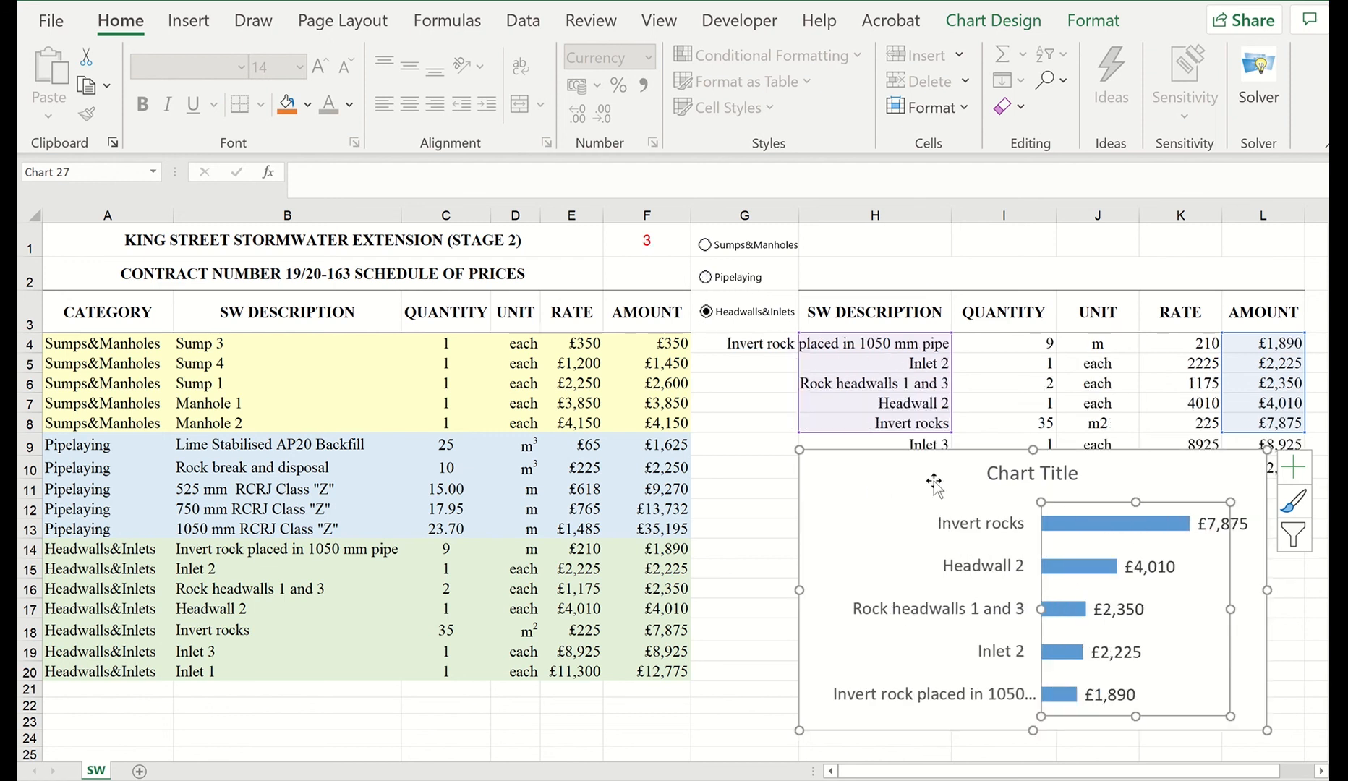
click(890, 466)
drag(889, 466, 887, 511)
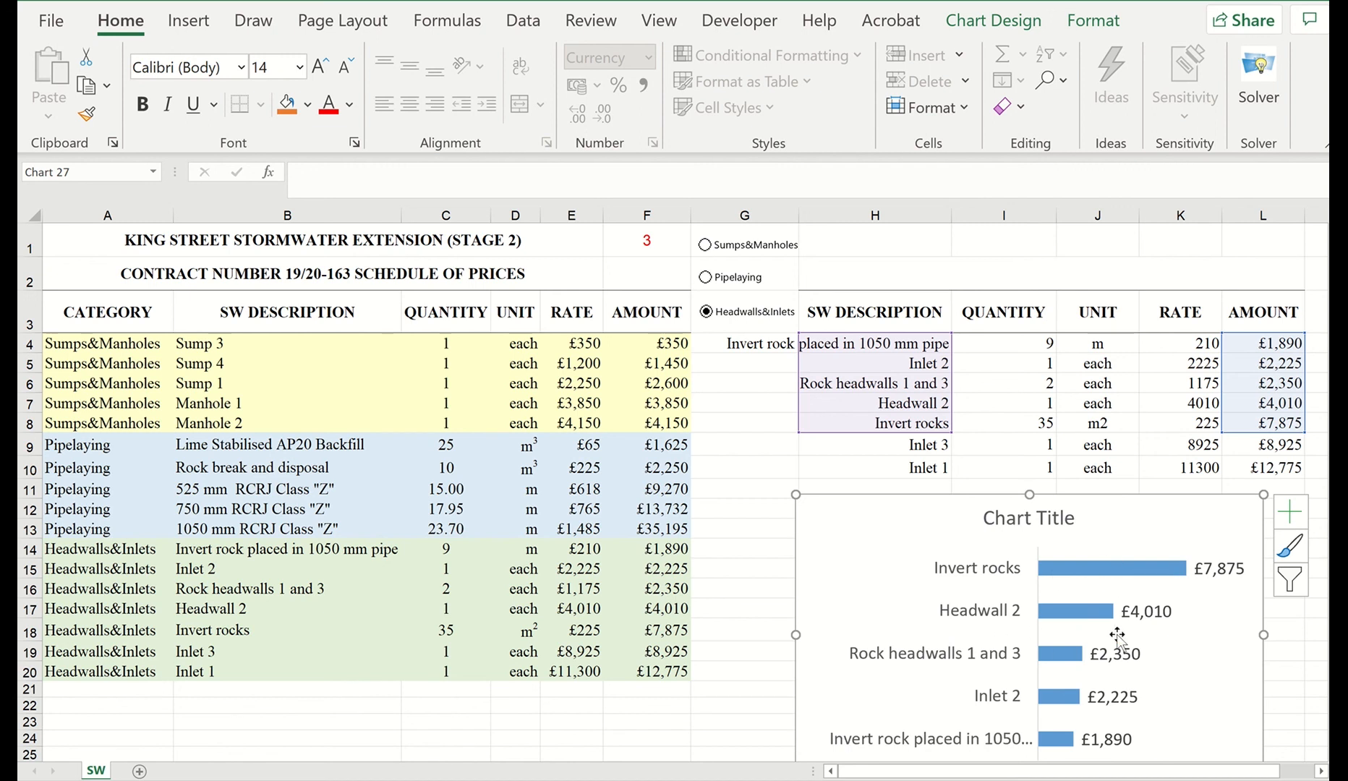
Step: Inspect the bar chart's data source and its amount series' value range, leaving both as they are
right_click(1123, 576)
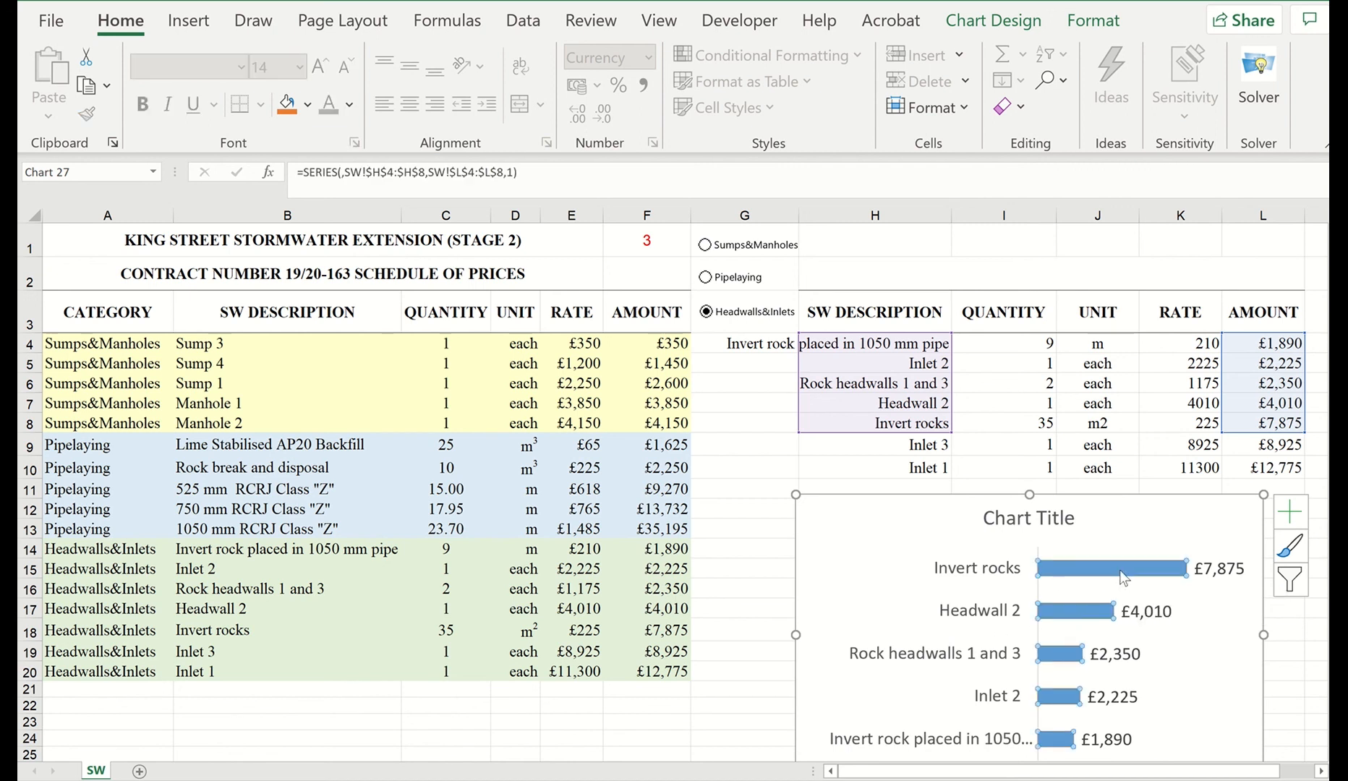
click(1005, 424)
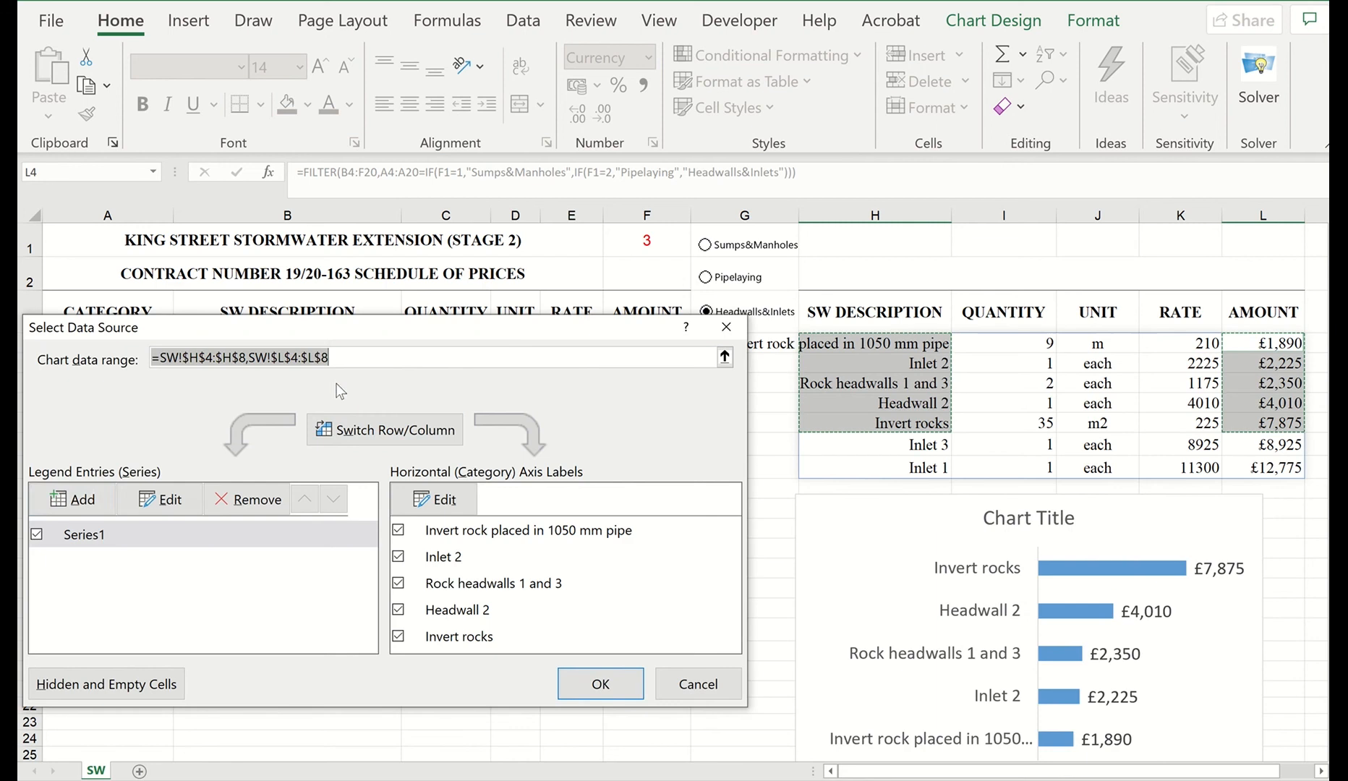
click(155, 498)
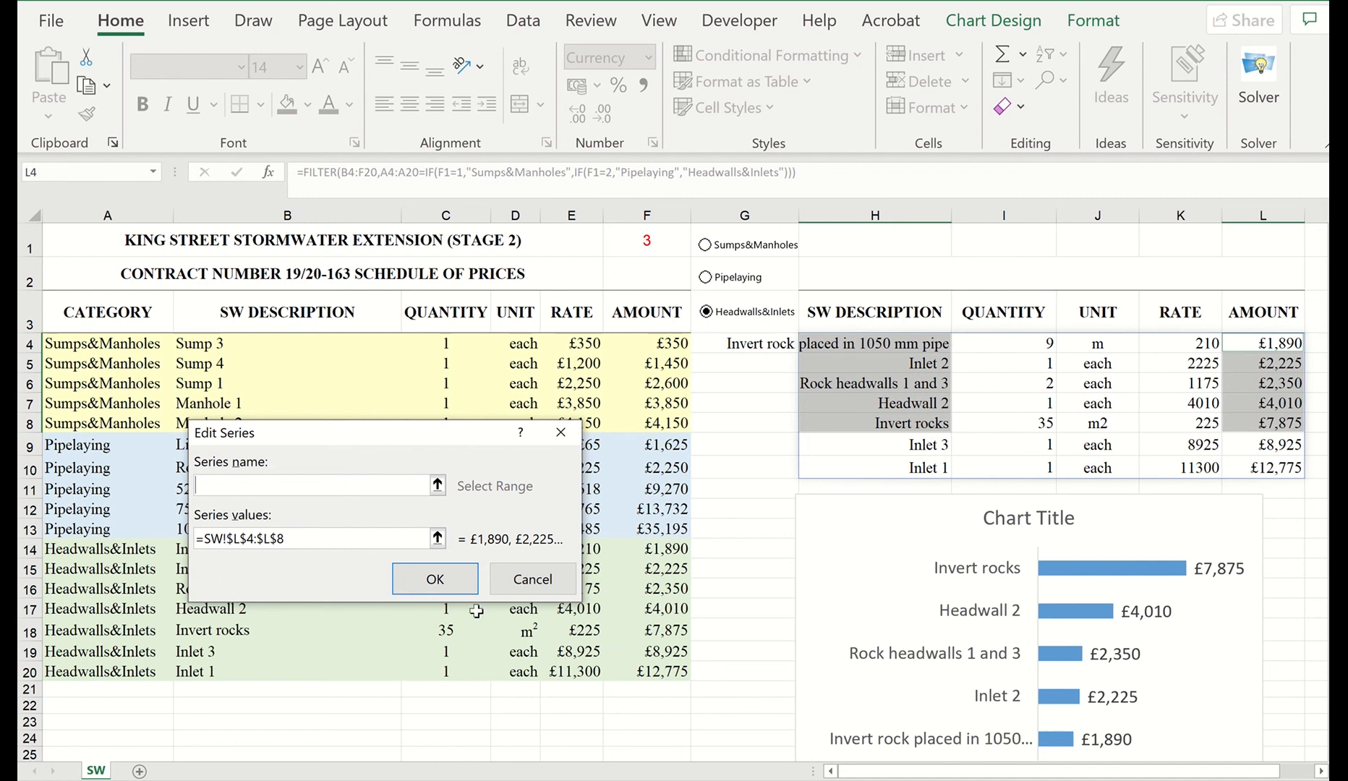
click(527, 583)
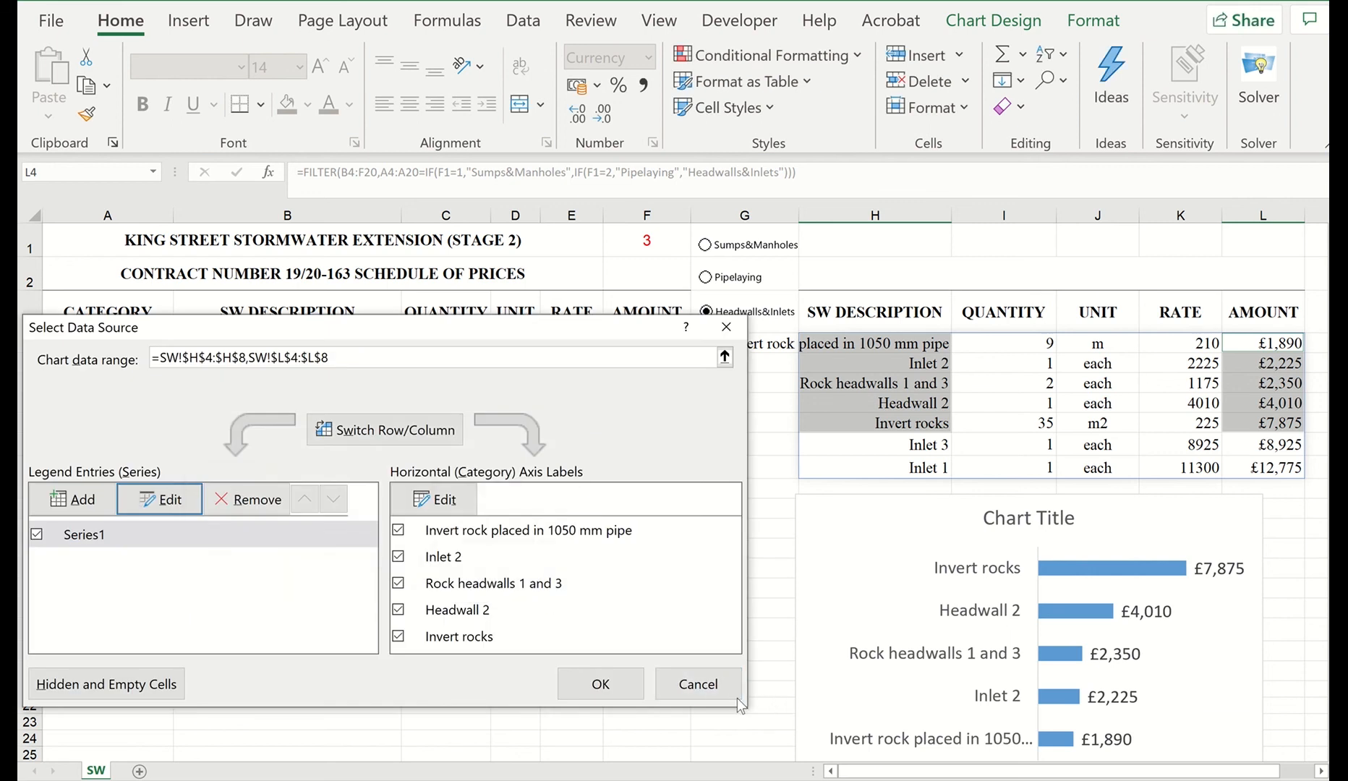
click(697, 683)
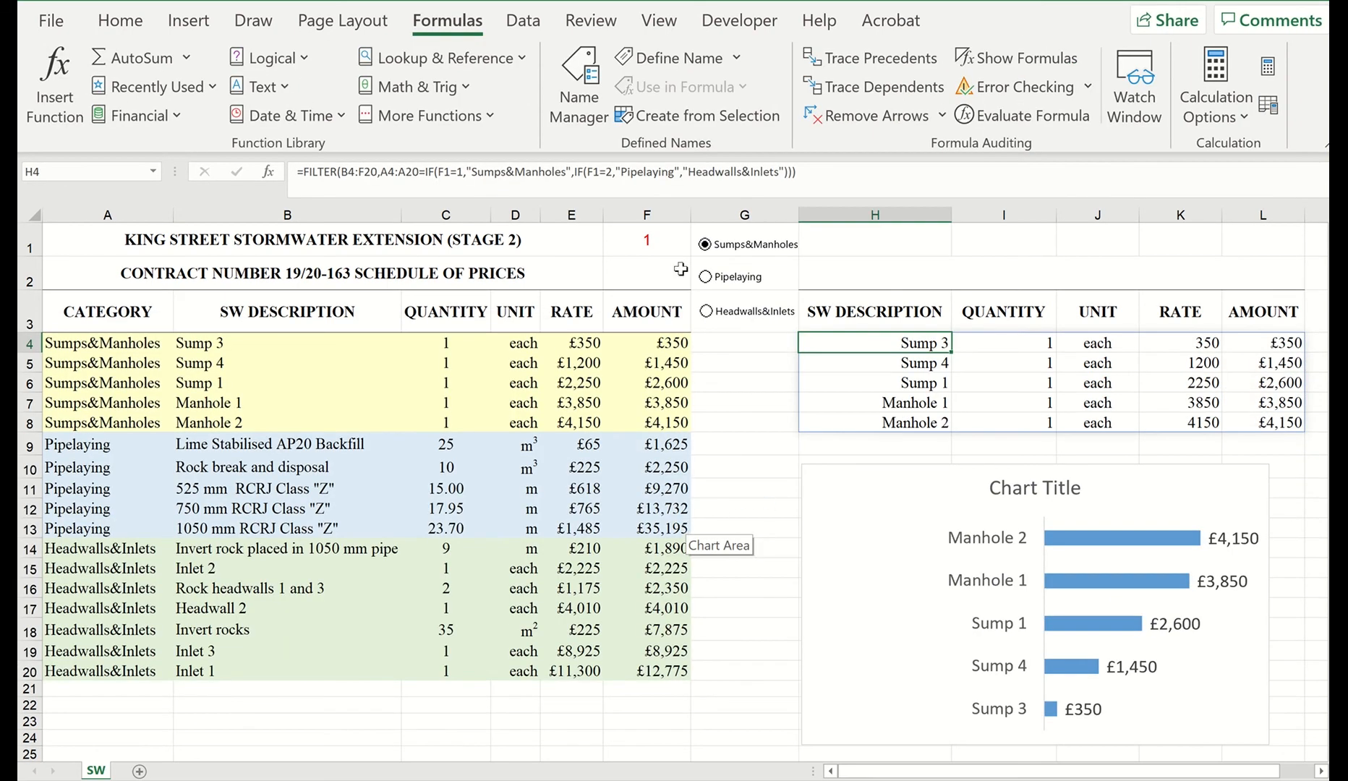
Step: Start a new workbook-scoped defined name called myAmount
click(589, 115)
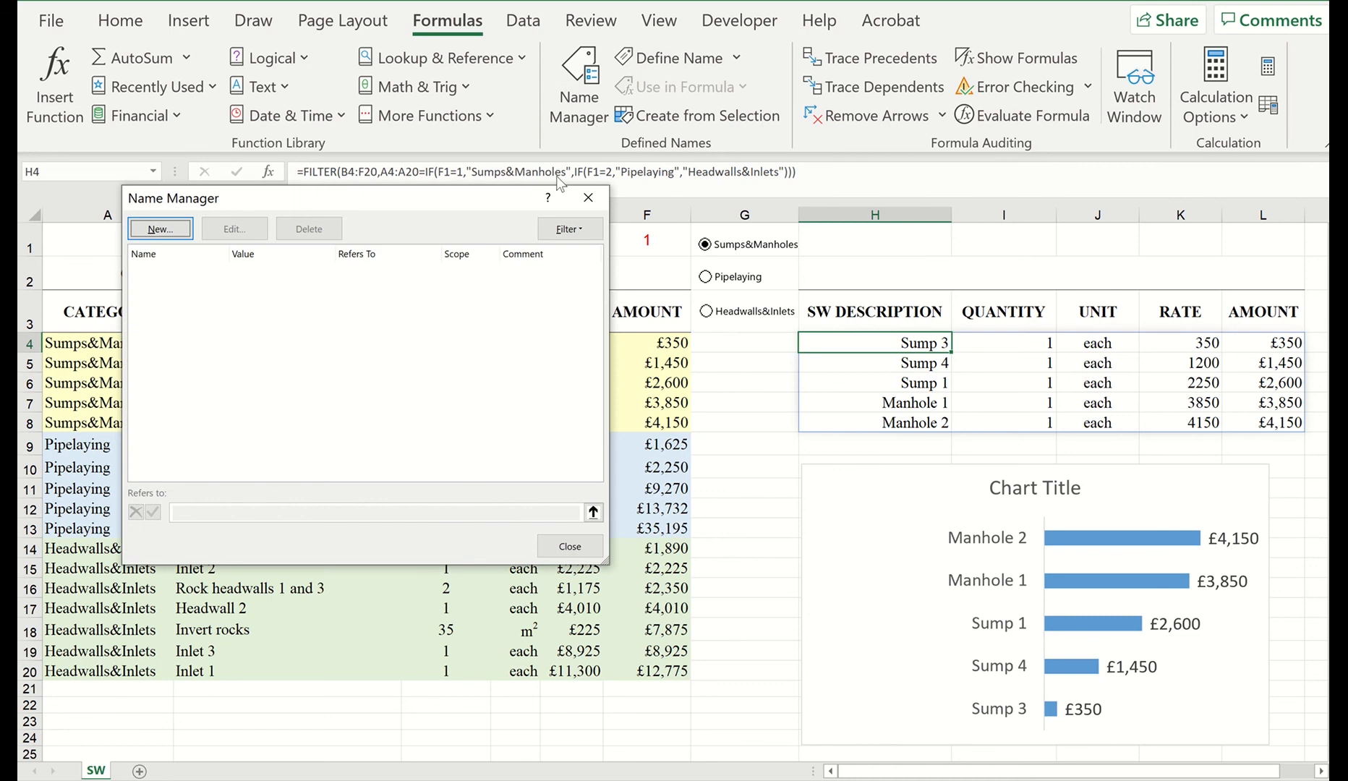
click(160, 228)
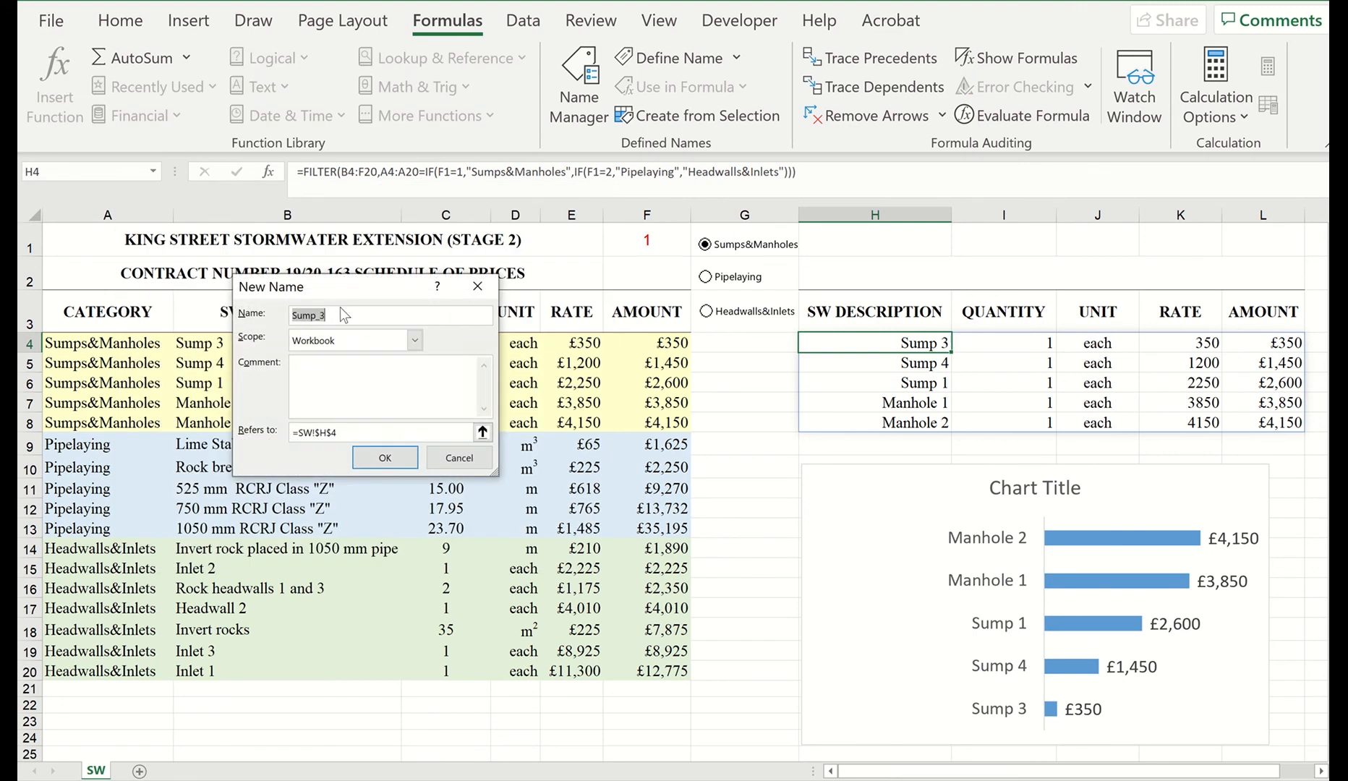
text(myAmount)
click(483, 431)
click(1288, 343)
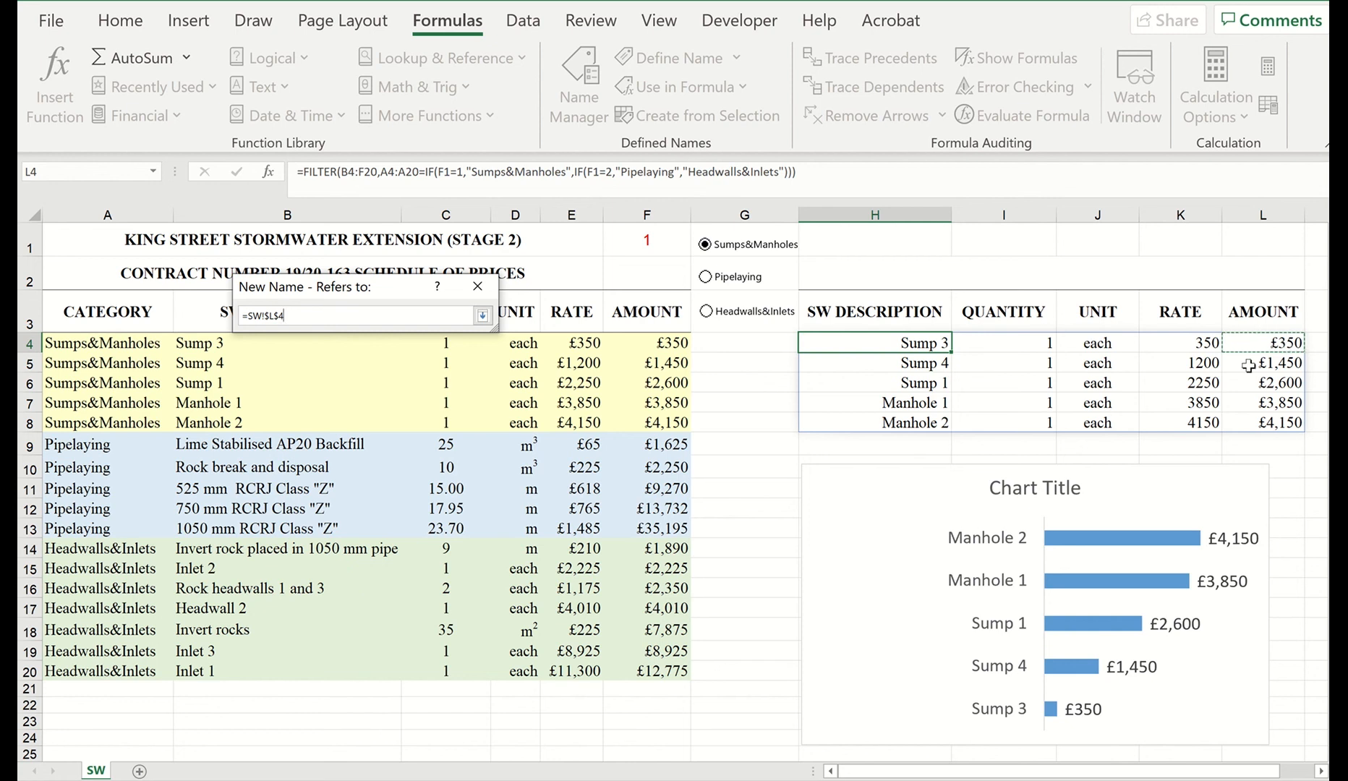
text(#)
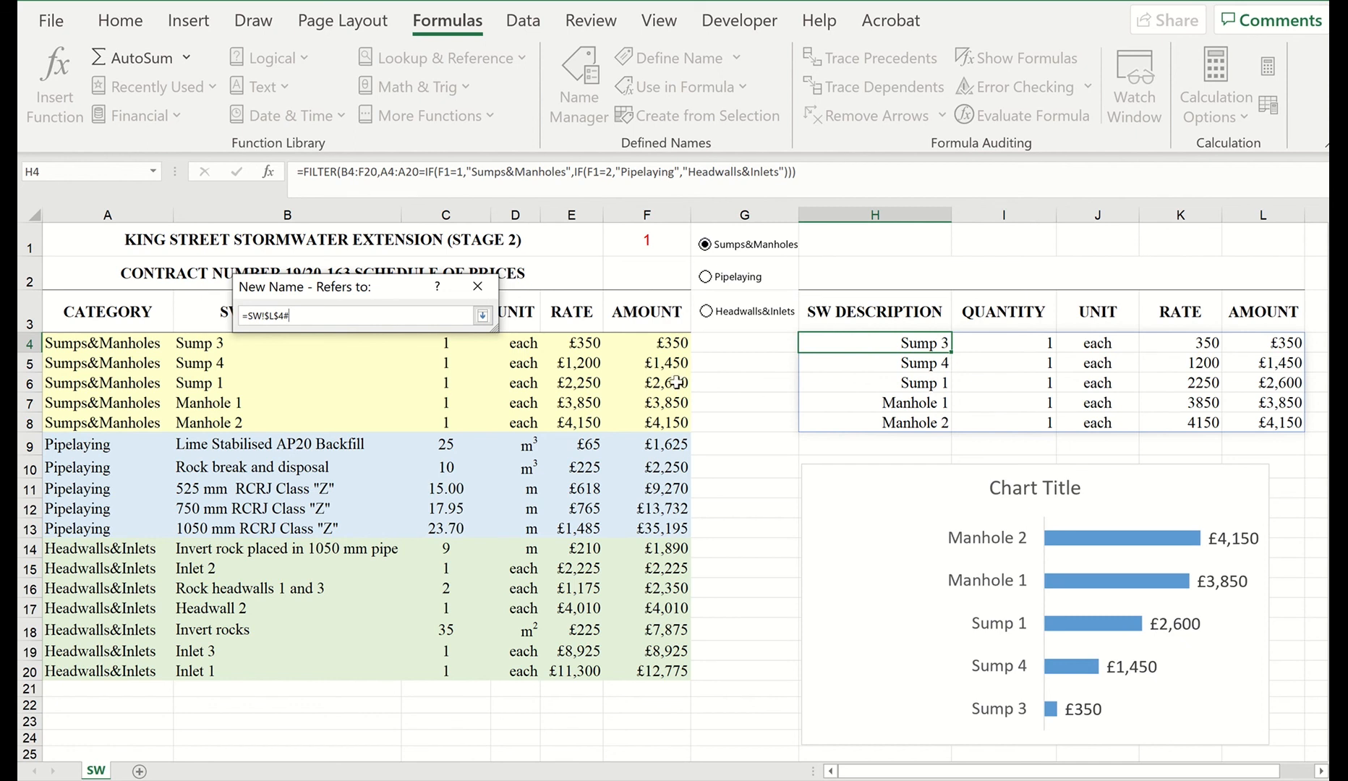
click(483, 315)
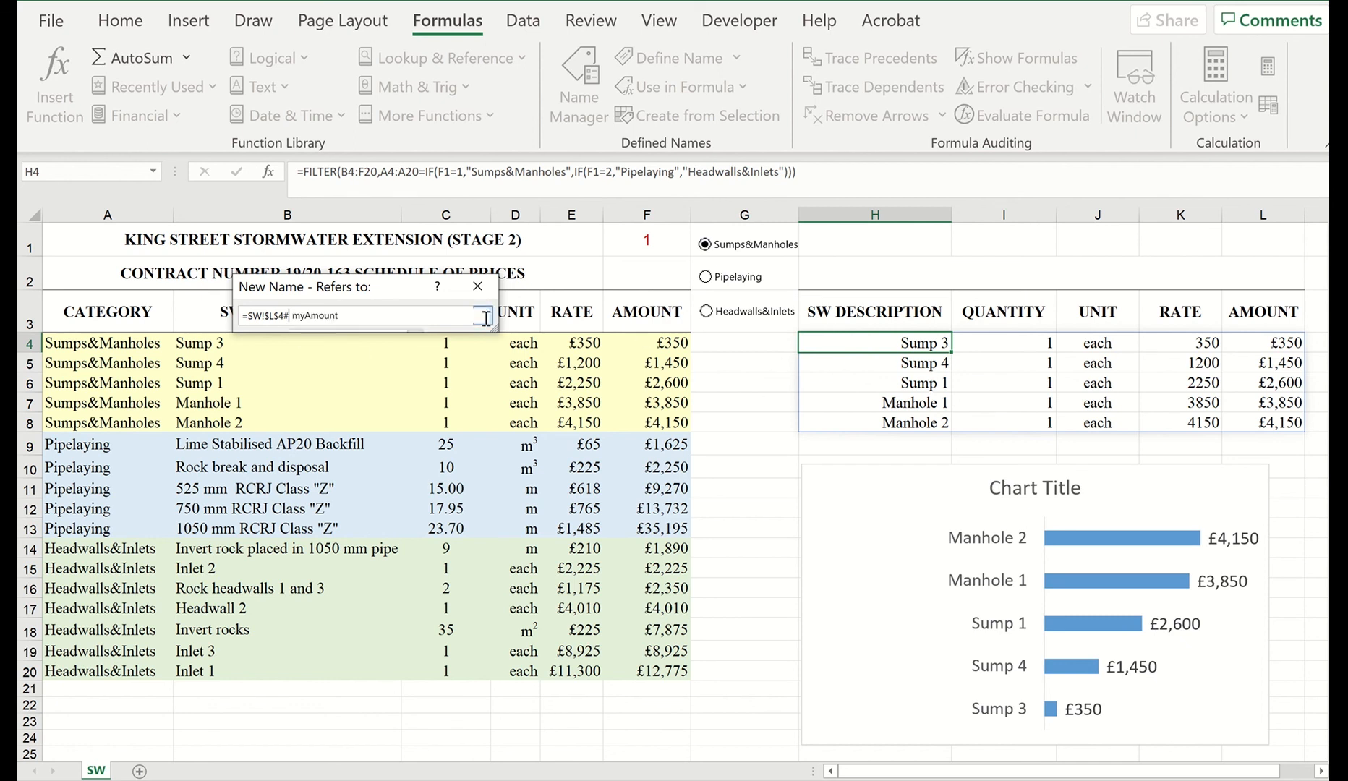
click(891, 342)
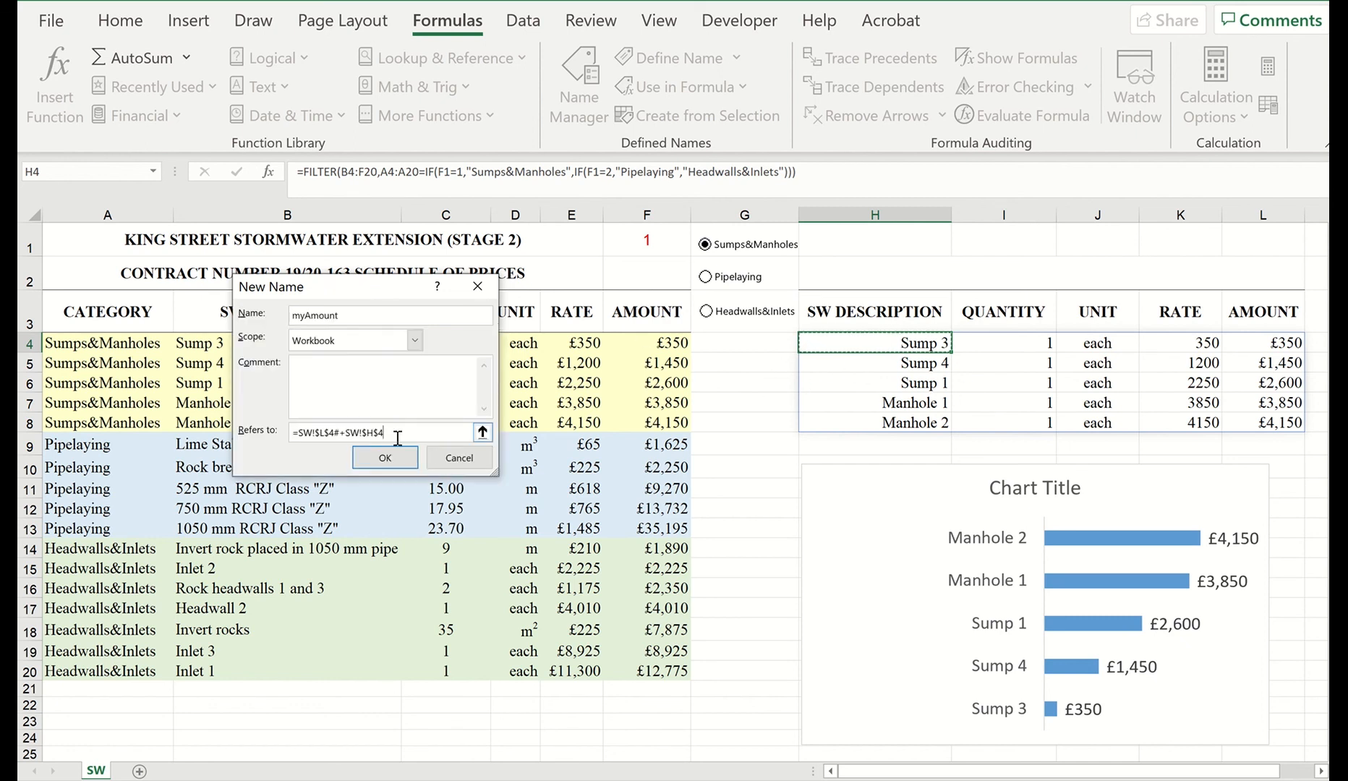
drag(384, 432, 70, 434)
Step: Make myAmount refer to =INDEX(SW!$H$4#,,5), copy that formula for reuse, and save the name
text(=)
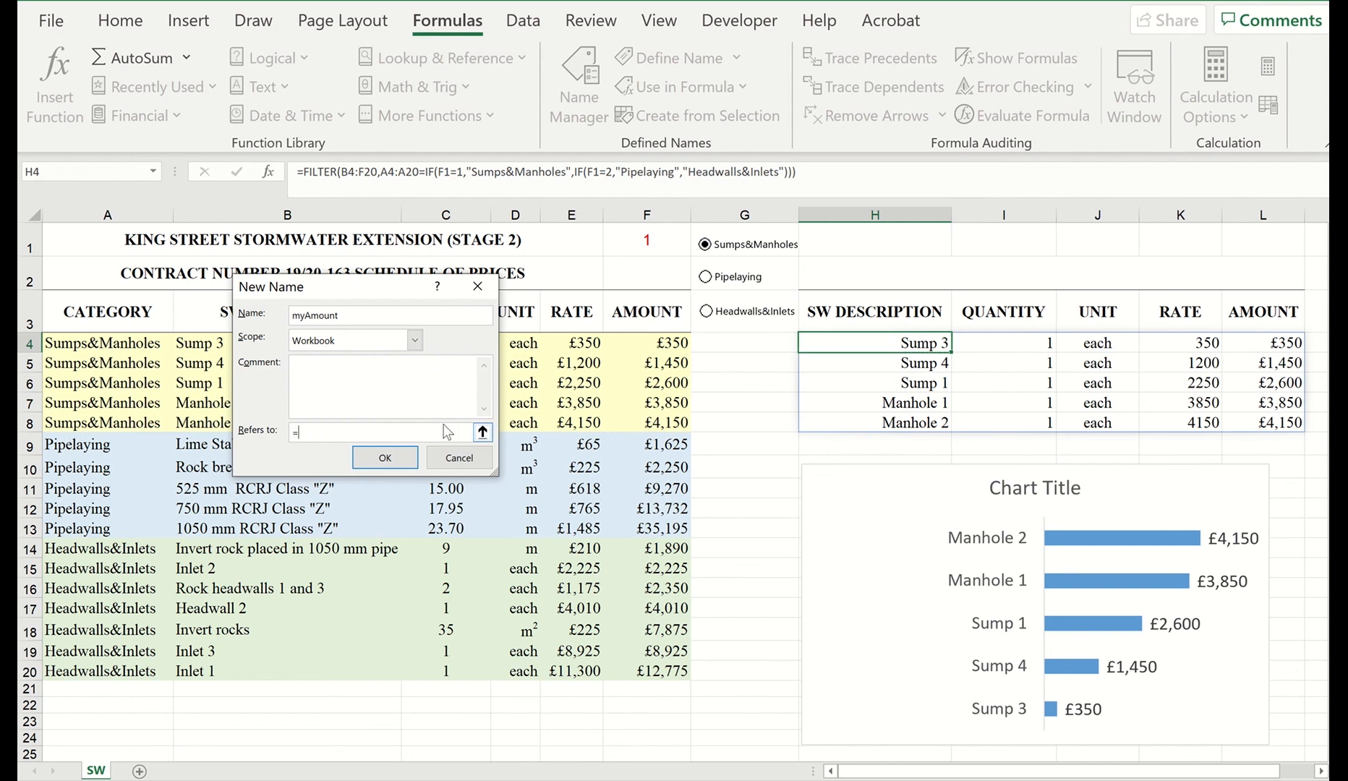
click(817, 341)
text(#)
text(index)
text(()
drag(408, 434, 235, 439)
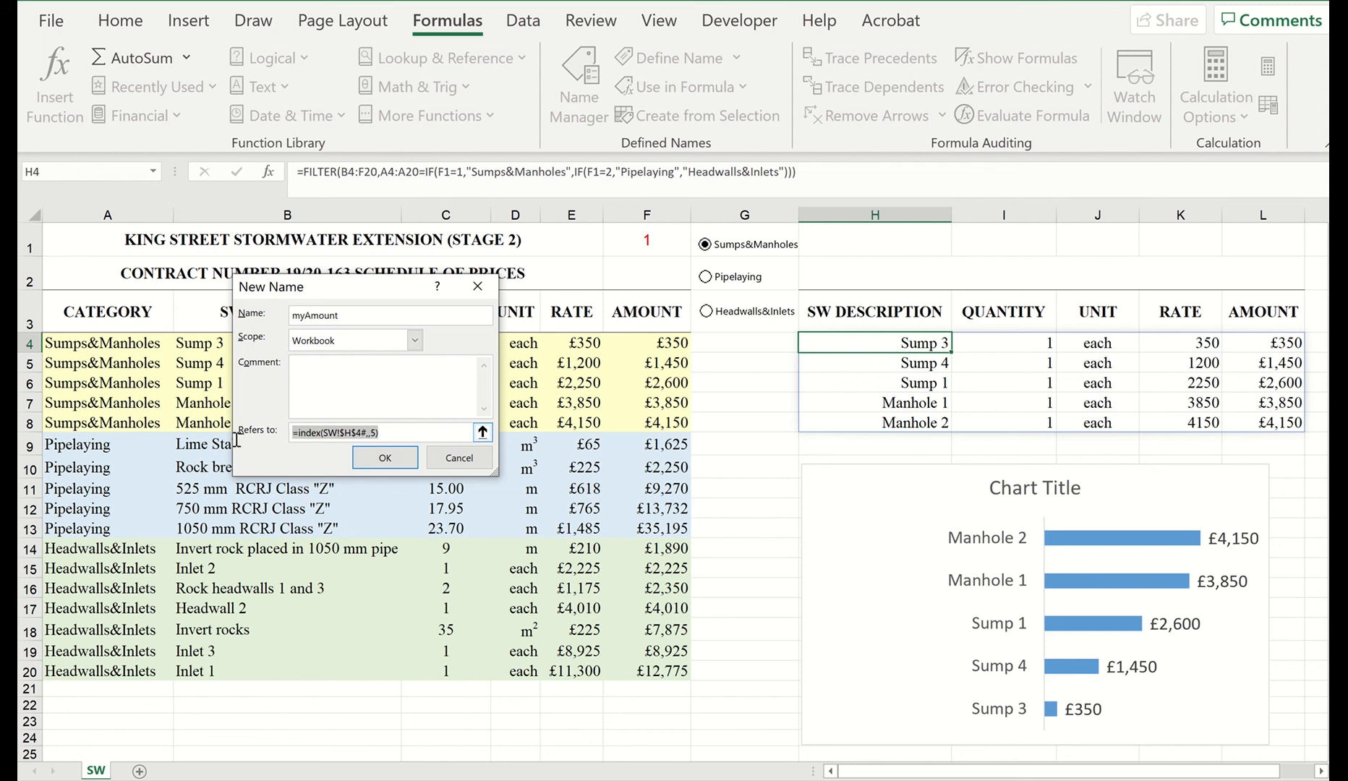
key(ctrl+c)
click(426, 430)
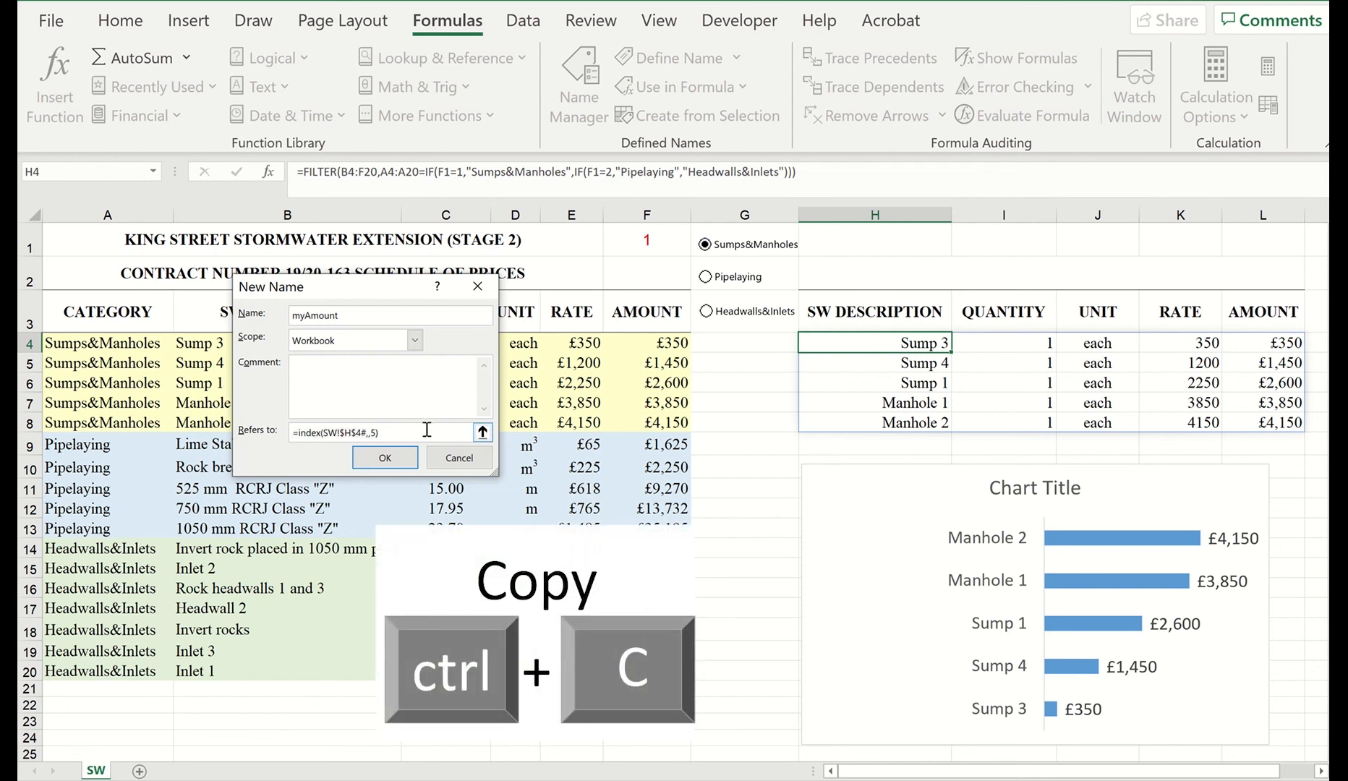
click(396, 458)
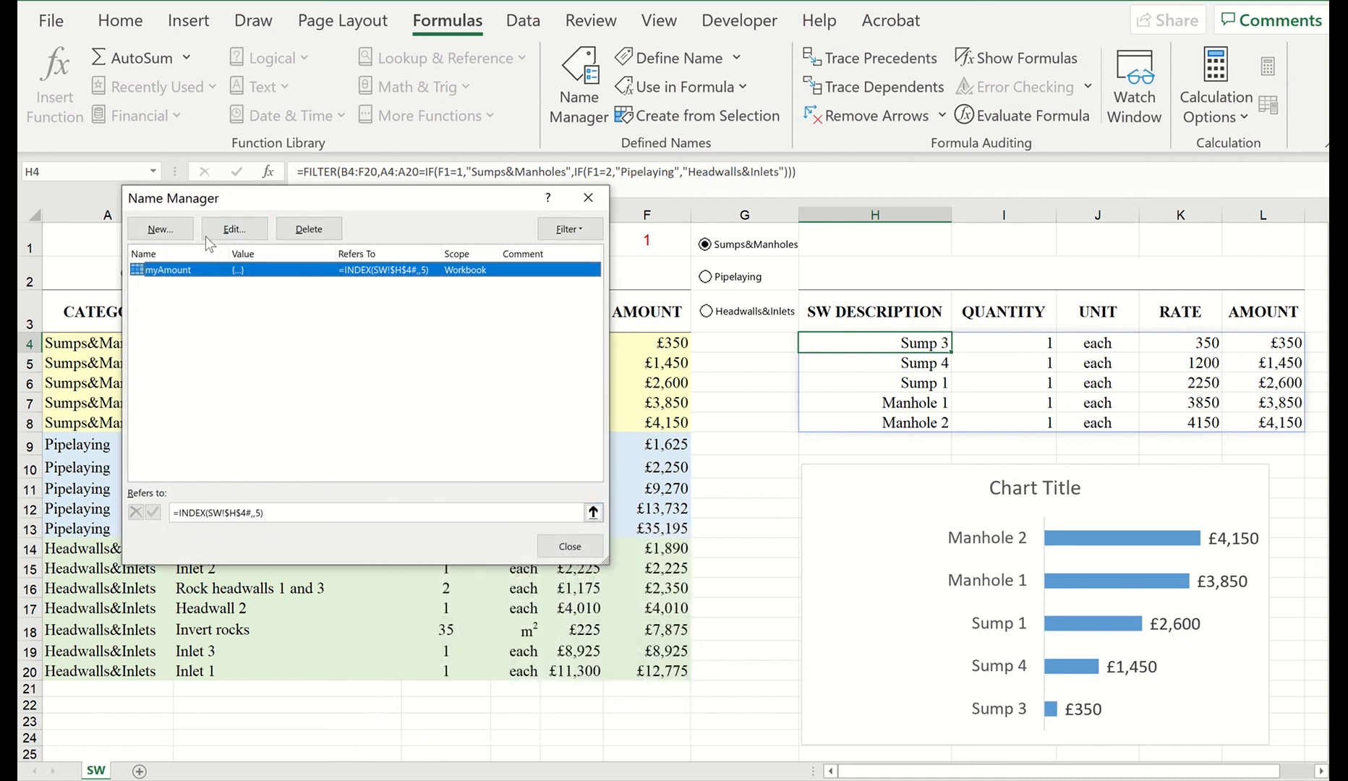
Step: Define a second workbook-scoped name, myDescription, from the copied formula, changed to =INDEX(SW!$H$4#,,1)
click(172, 229)
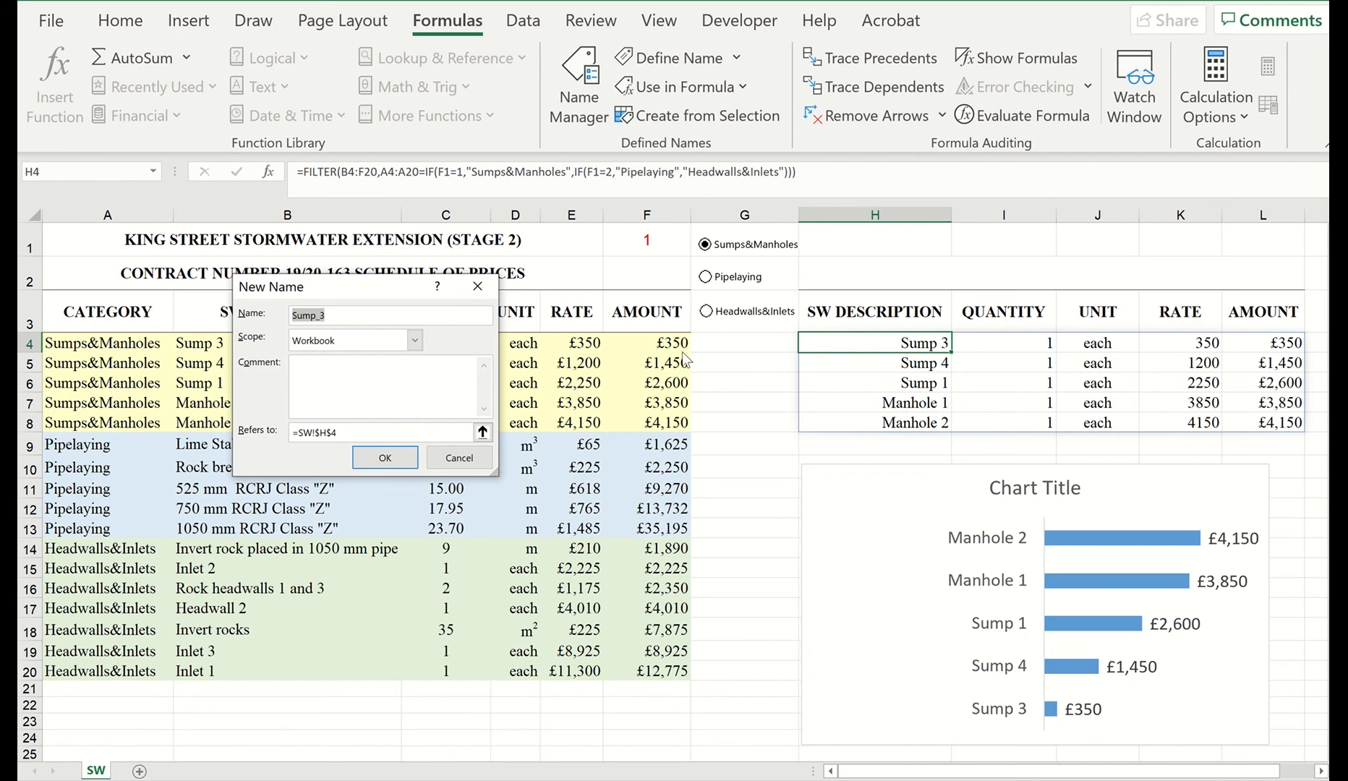
text(myDescription)
drag(349, 430, 194, 418)
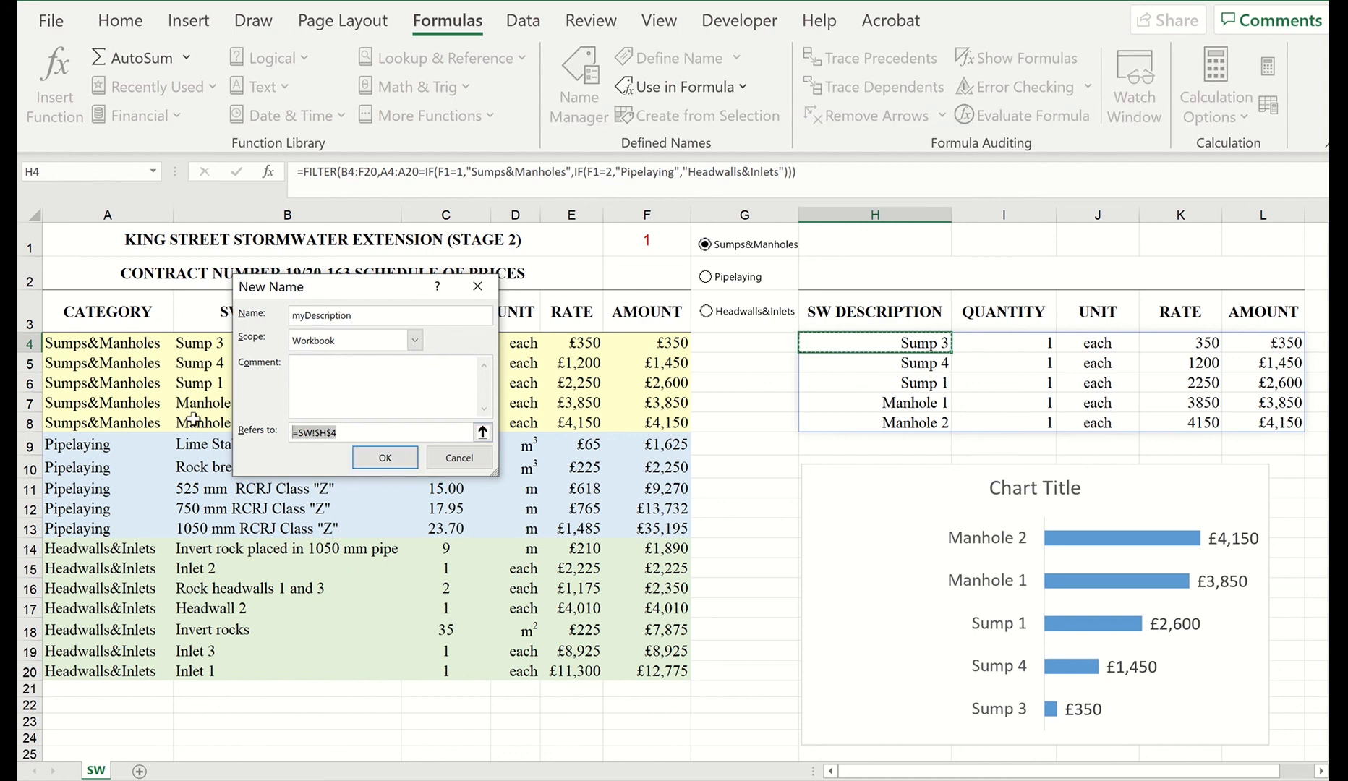
text(=index(SW!$H$4#,5))
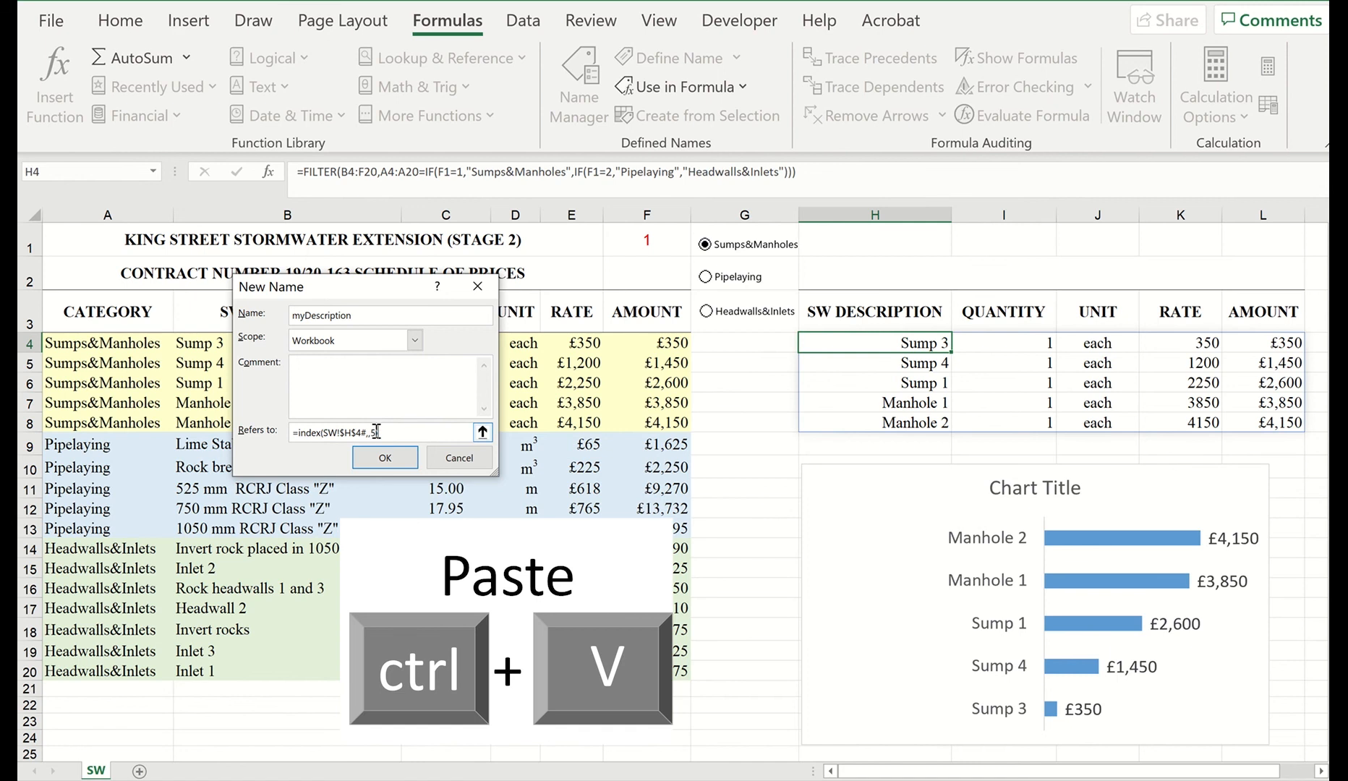
key(BackSpace)
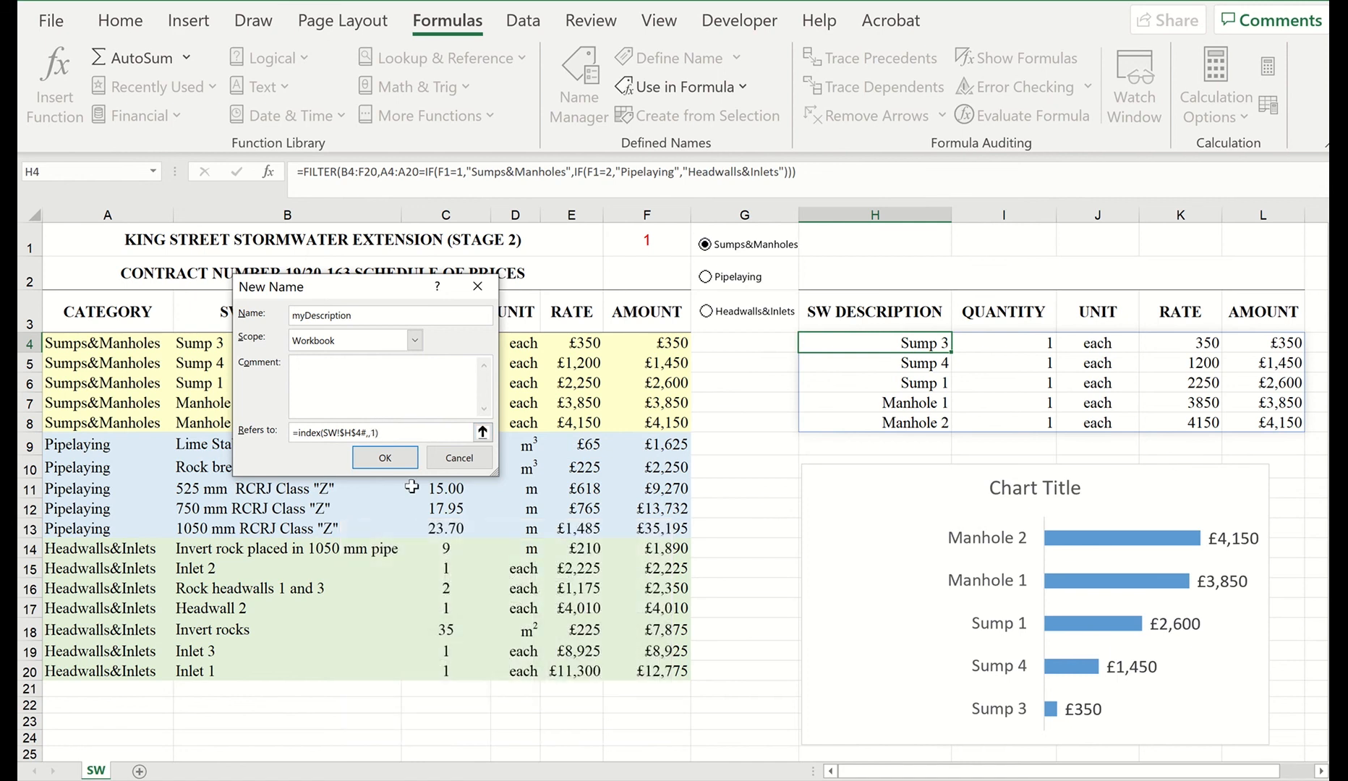
click(384, 457)
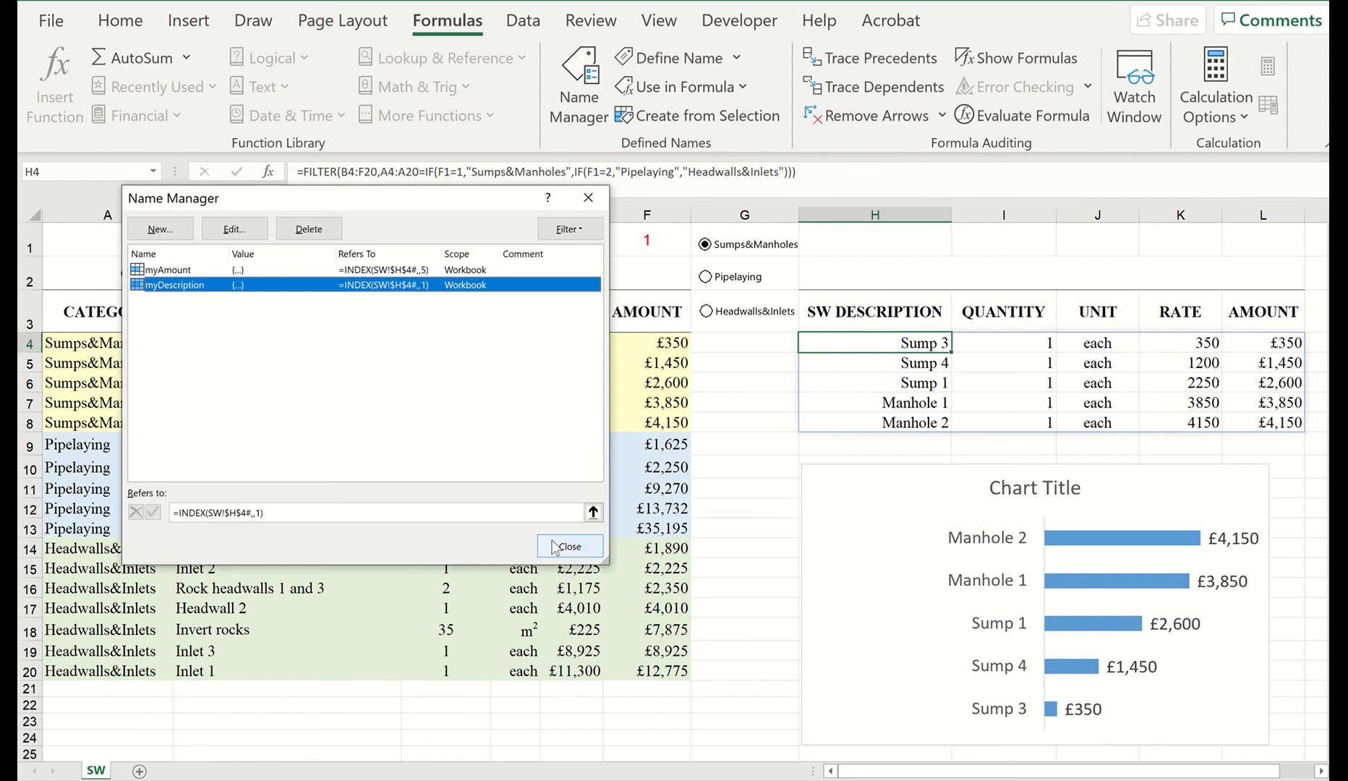
click(554, 546)
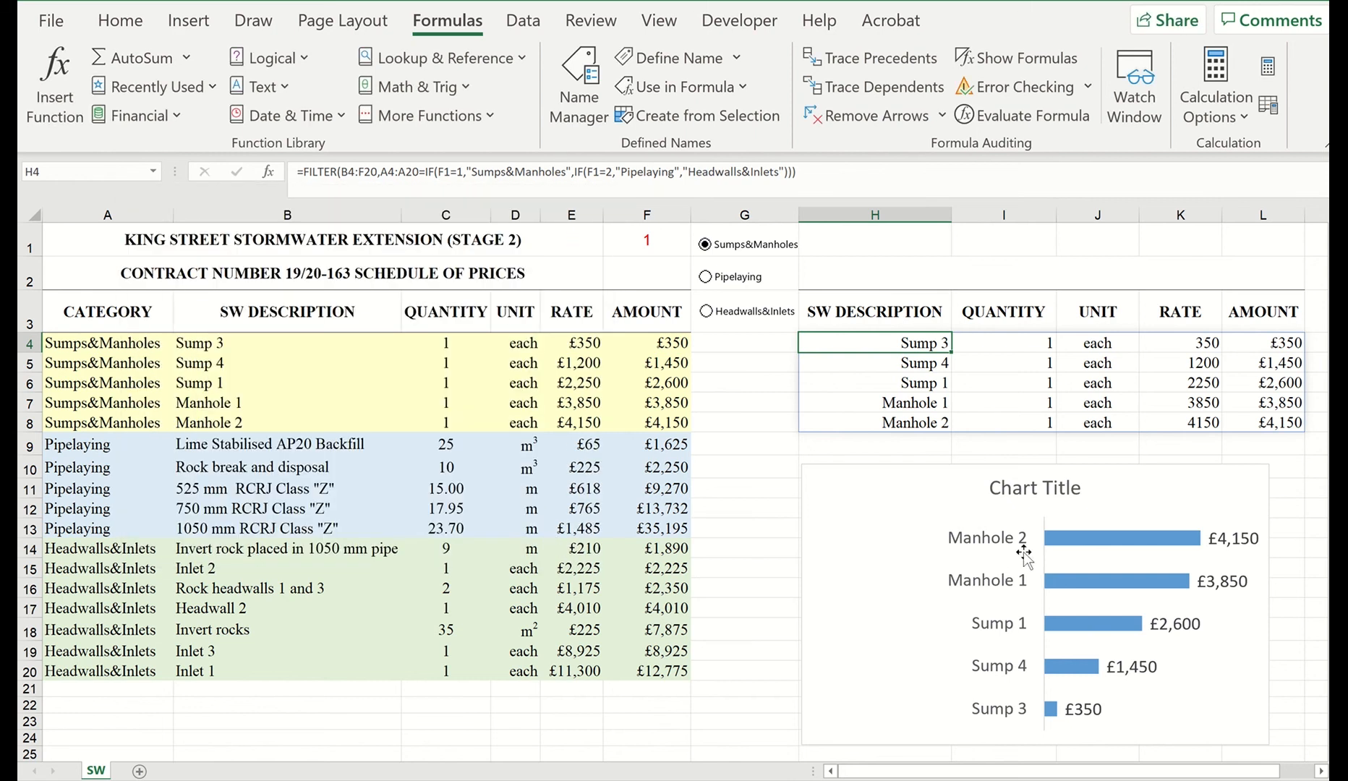
Step: Replace the chart series' fixed values range with the named range =SW!myAmount
click(1097, 544)
right_click(1098, 544)
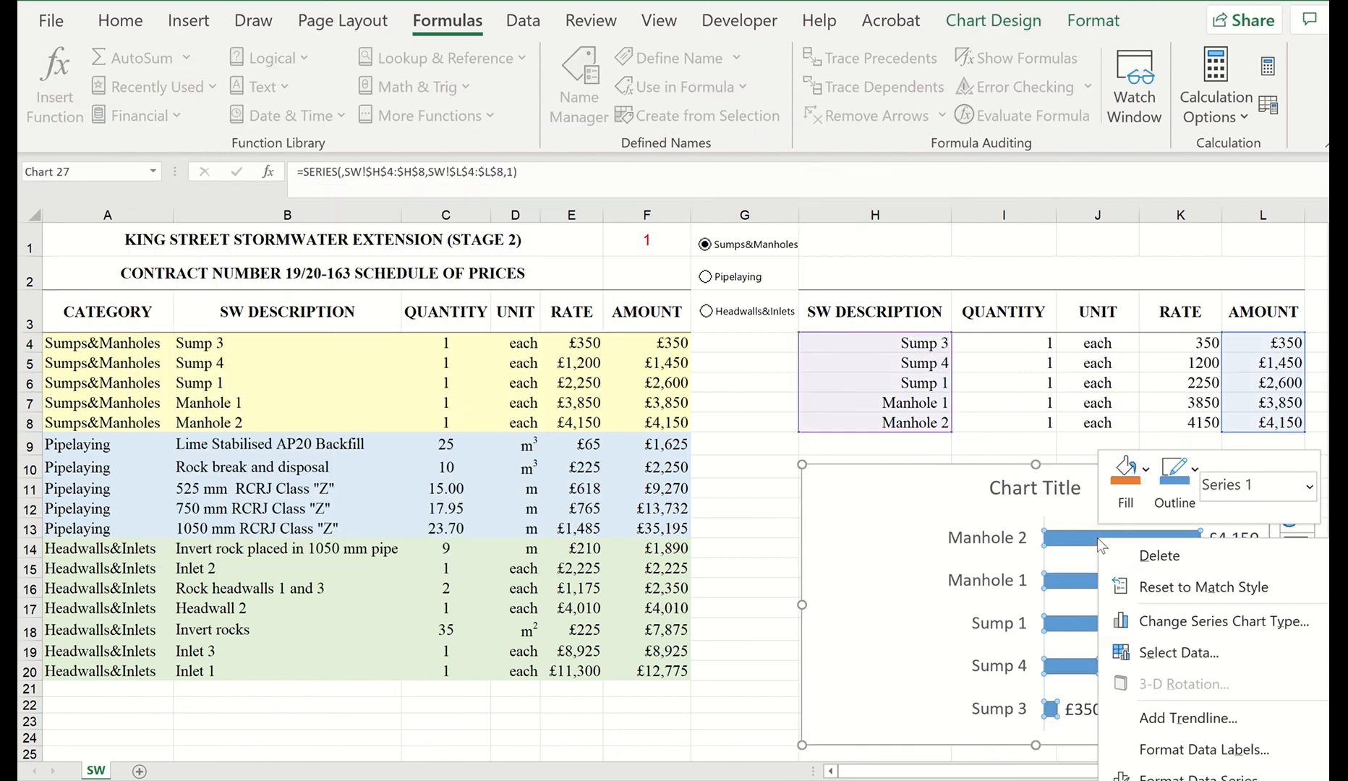
click(1154, 658)
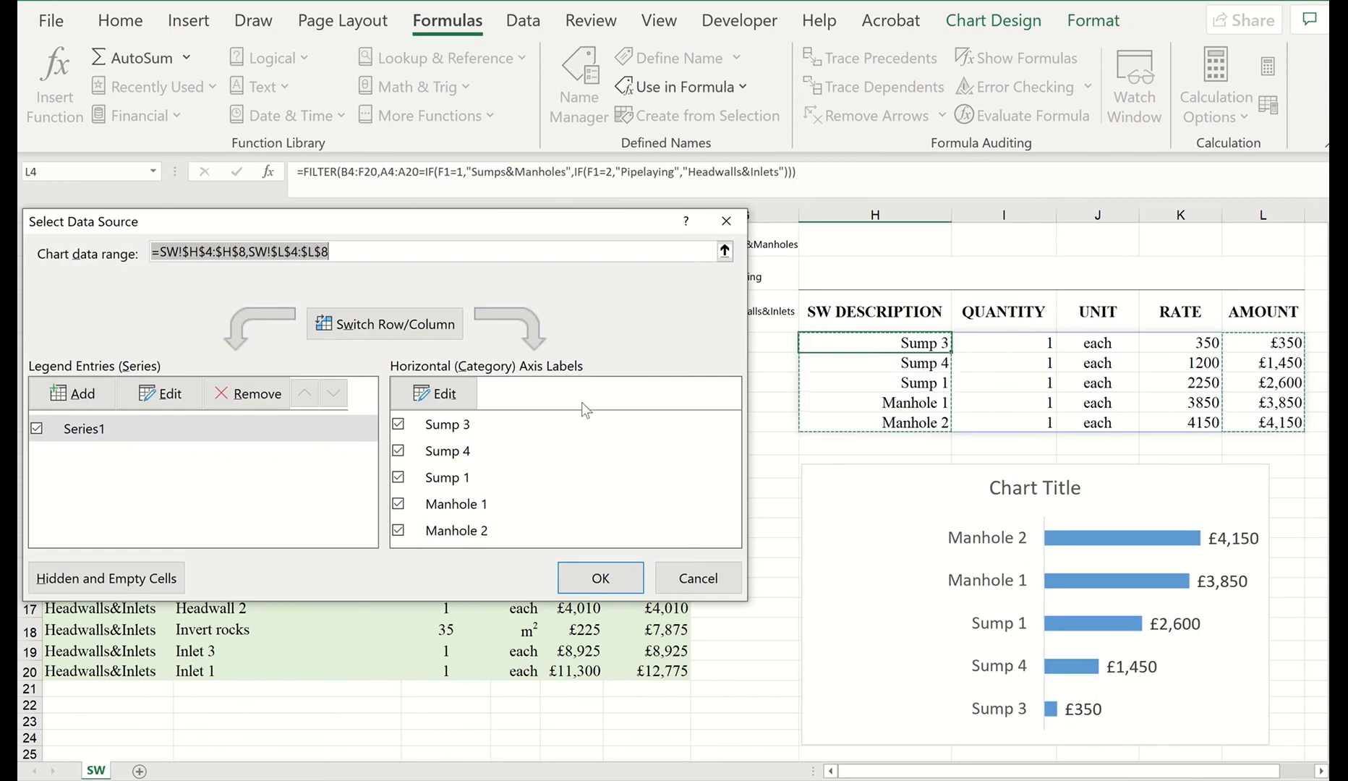
click(157, 390)
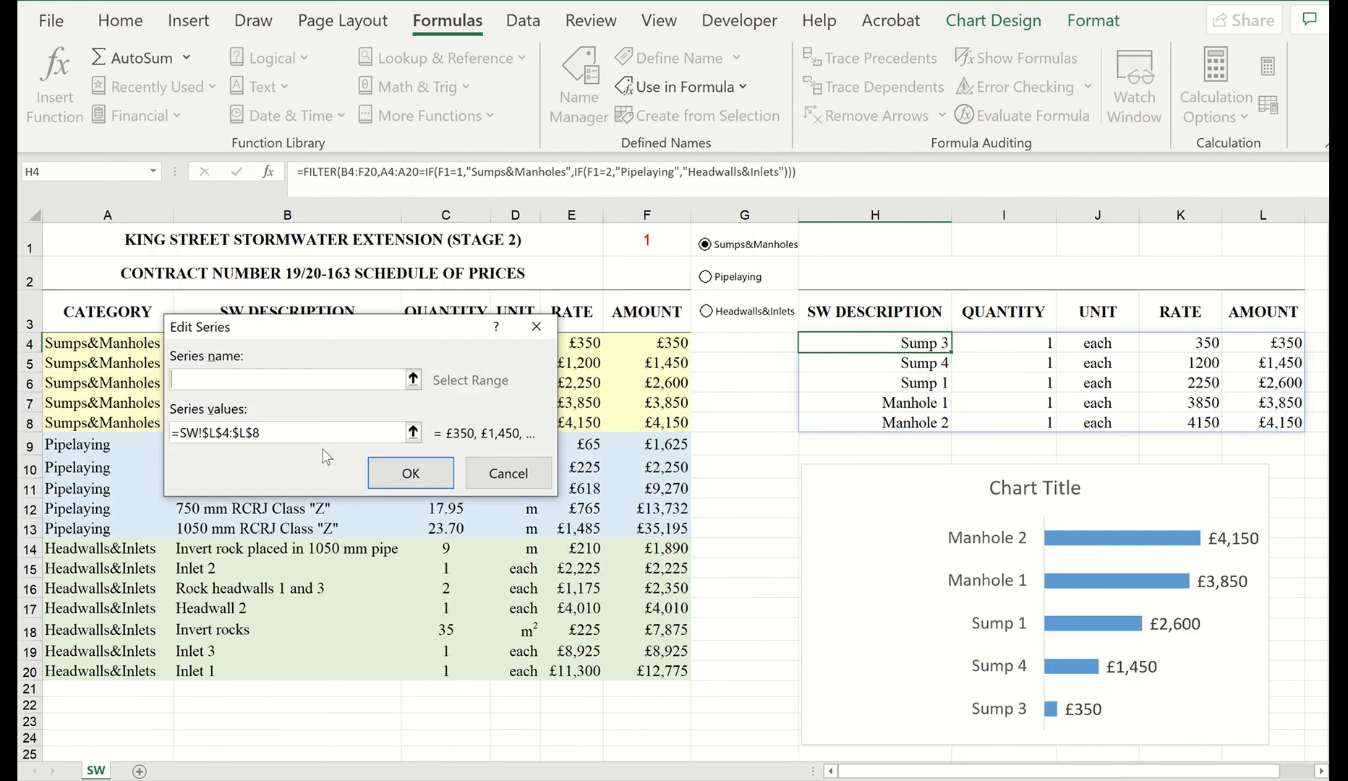
click(413, 436)
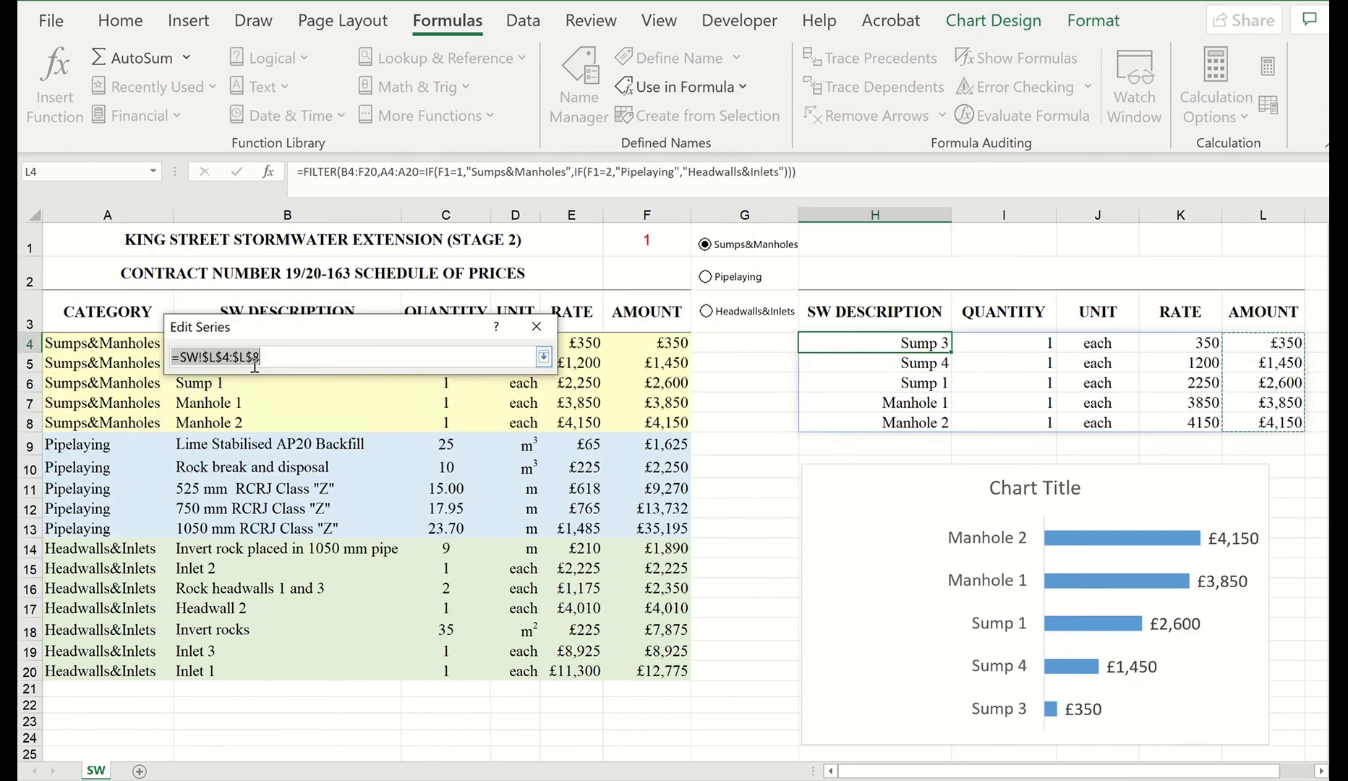
click(212, 357)
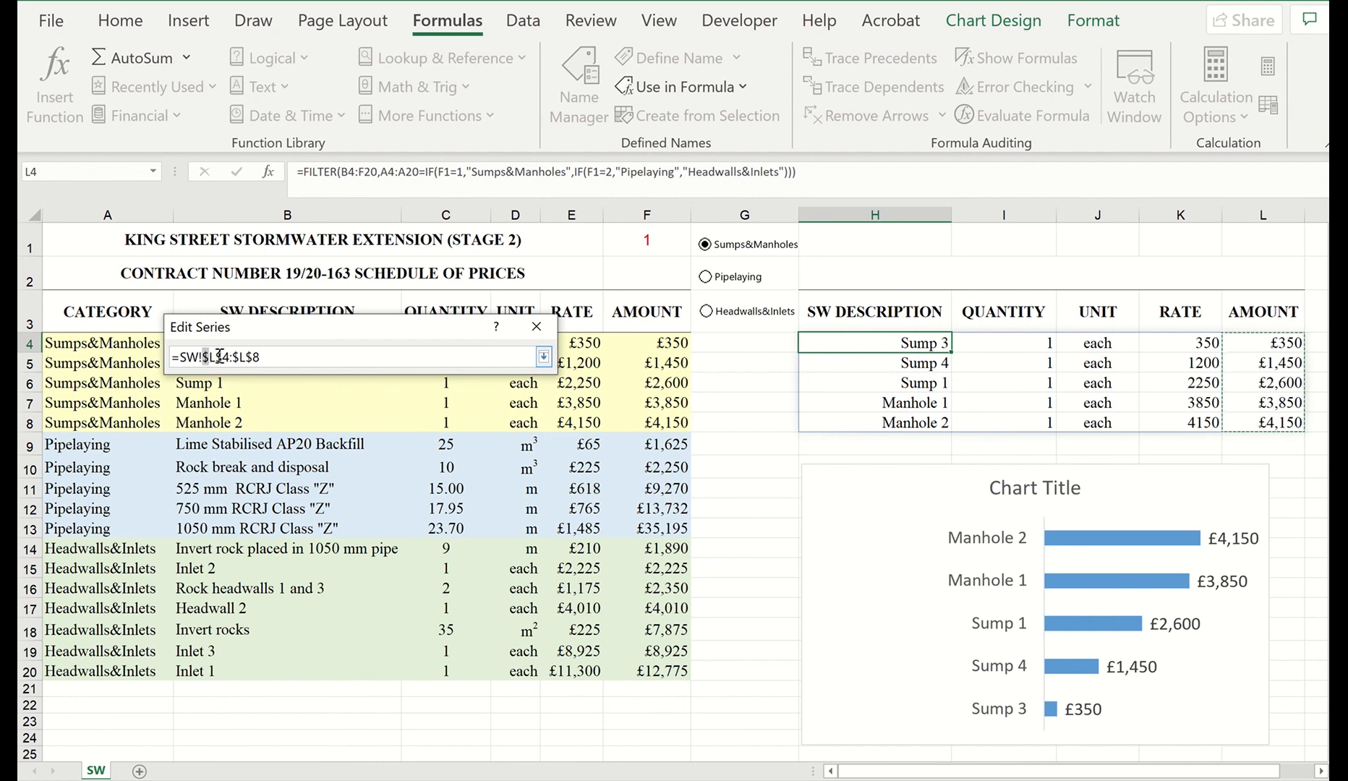
drag(208, 357, 394, 361)
key(BackSpace)
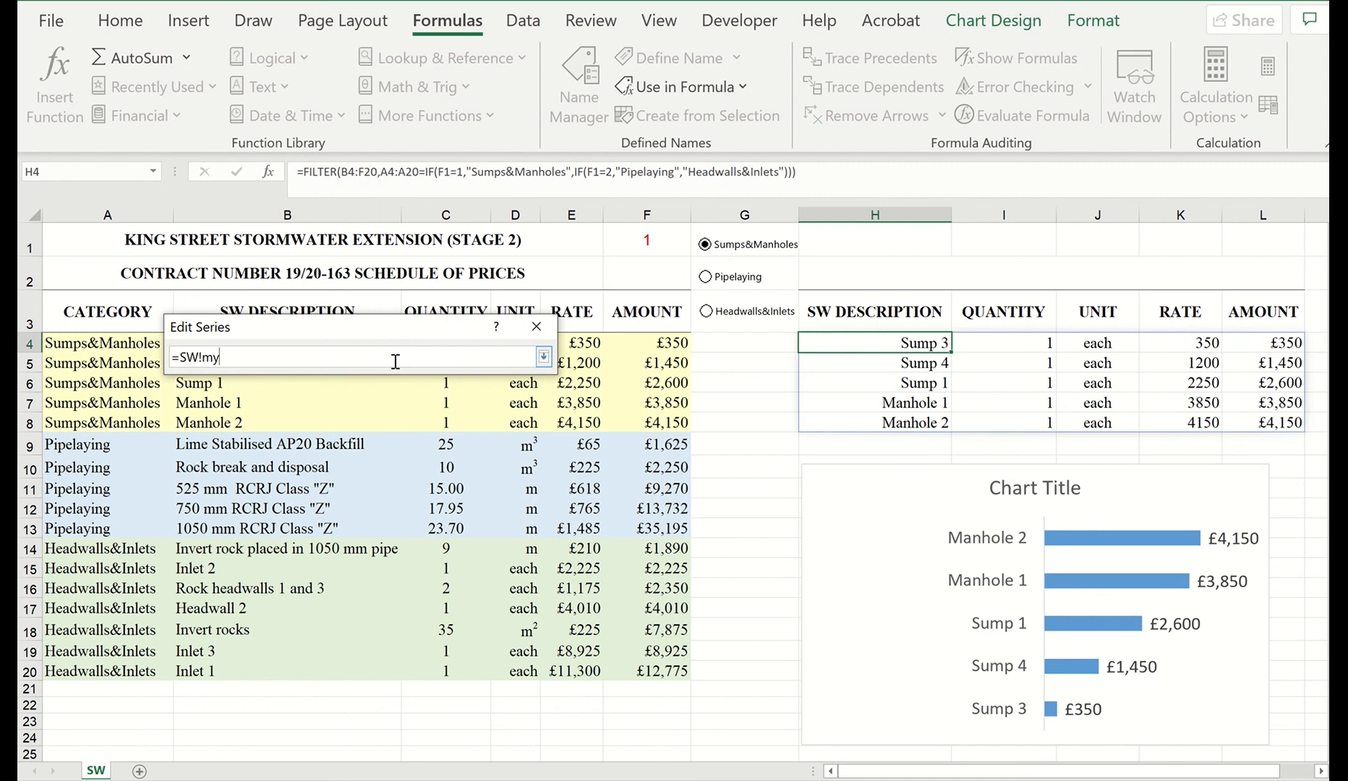
text(myAmount)
key(Return)
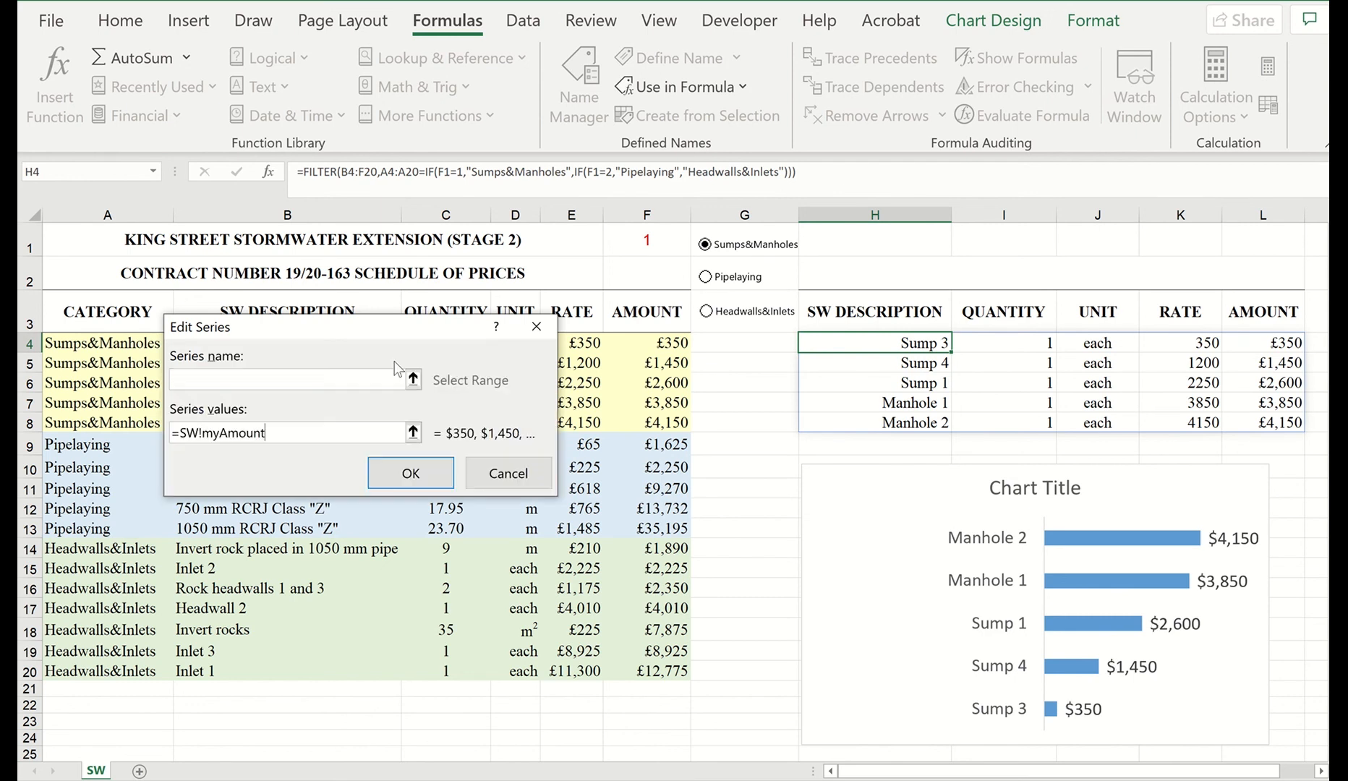
click(410, 473)
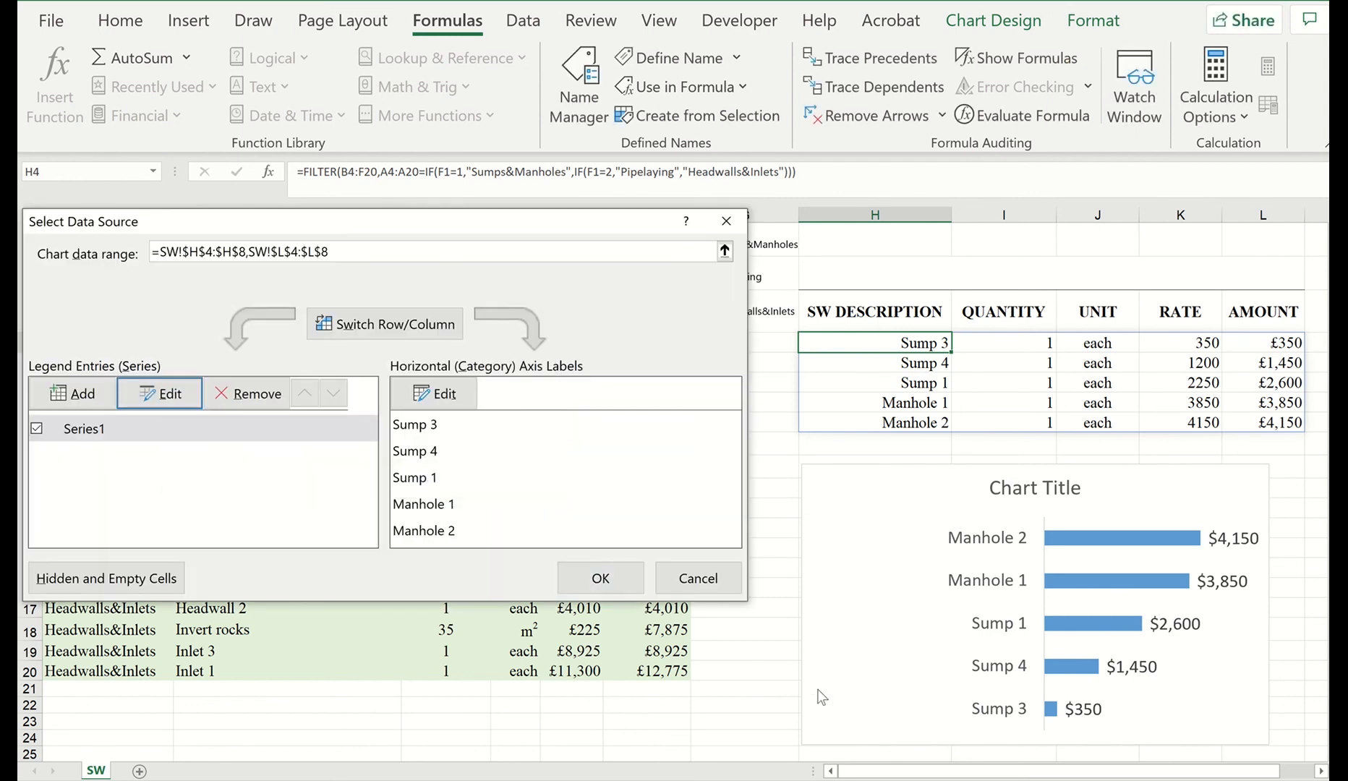
Step: Replace the chart's category axis label range with =SW!myDescription and apply the data source changes
click(468, 396)
click(218, 412)
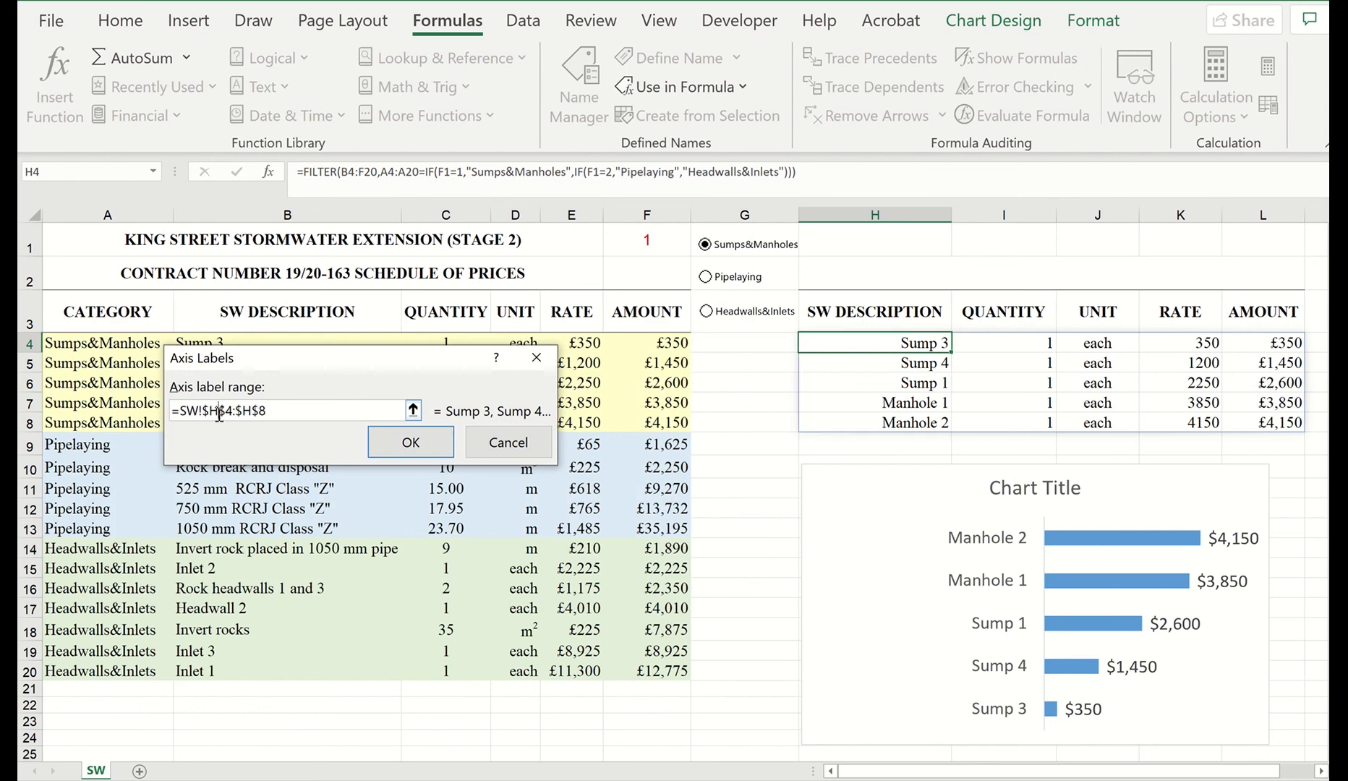
drag(202, 412, 376, 418)
key(BackSpace)
text(myDescription)
click(410, 442)
click(600, 578)
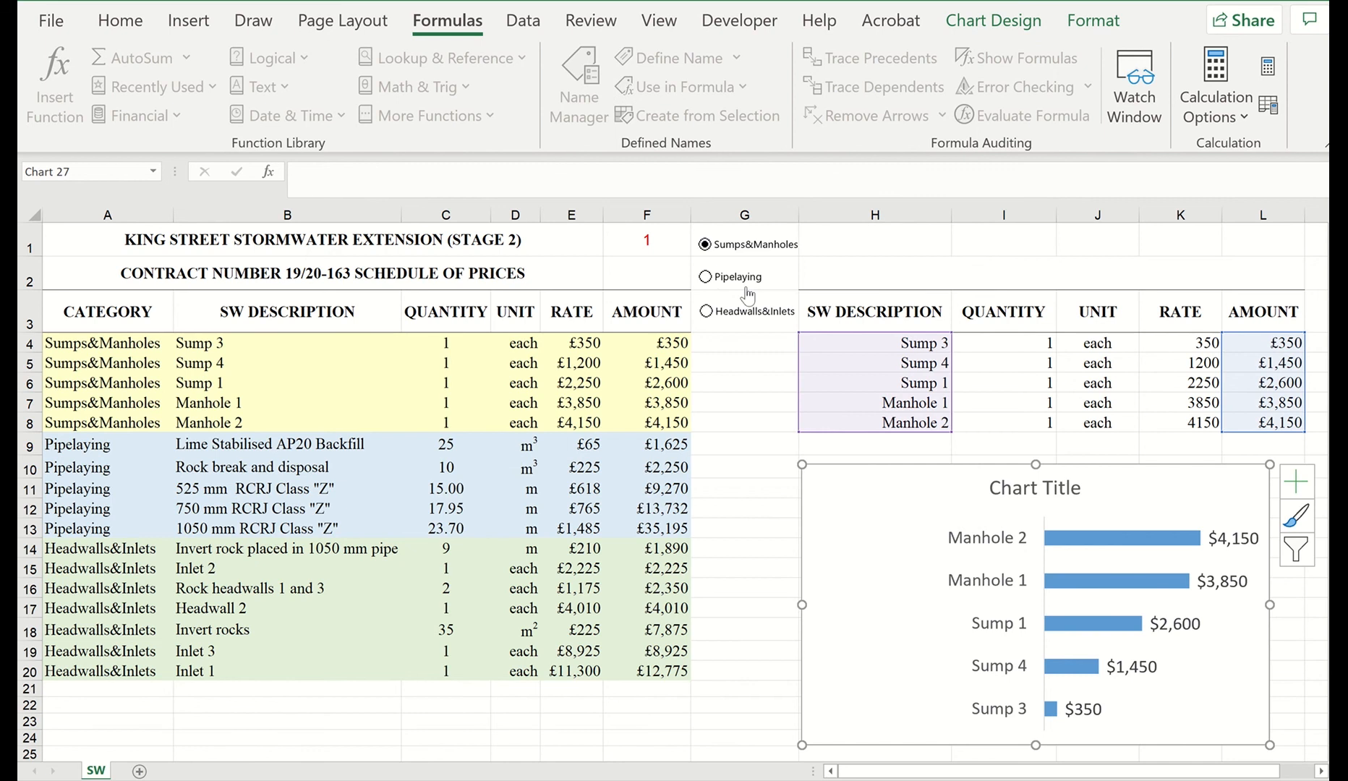
Step: Test the dynamic chart with Pipelaying and Headwalls&Inlets, and shift the chart just below the last filtered row
click(724, 282)
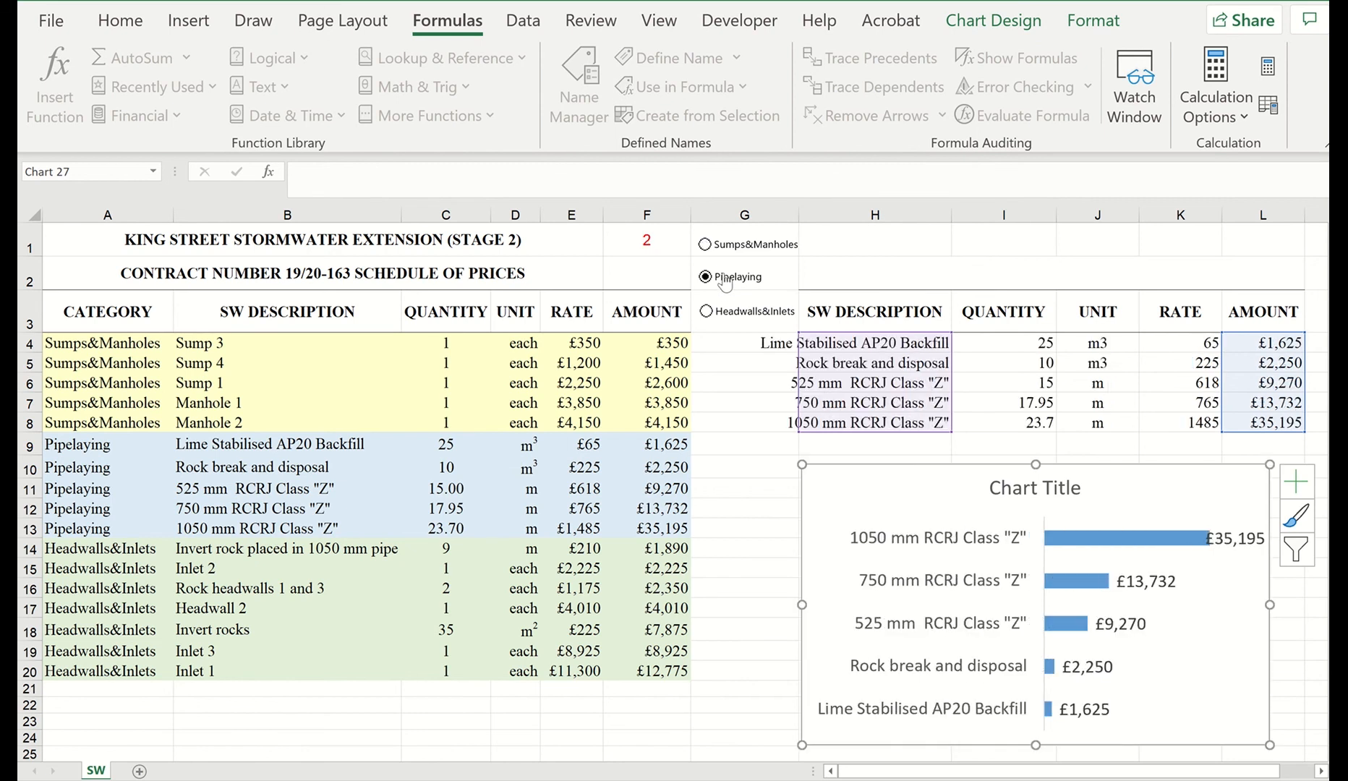
click(726, 321)
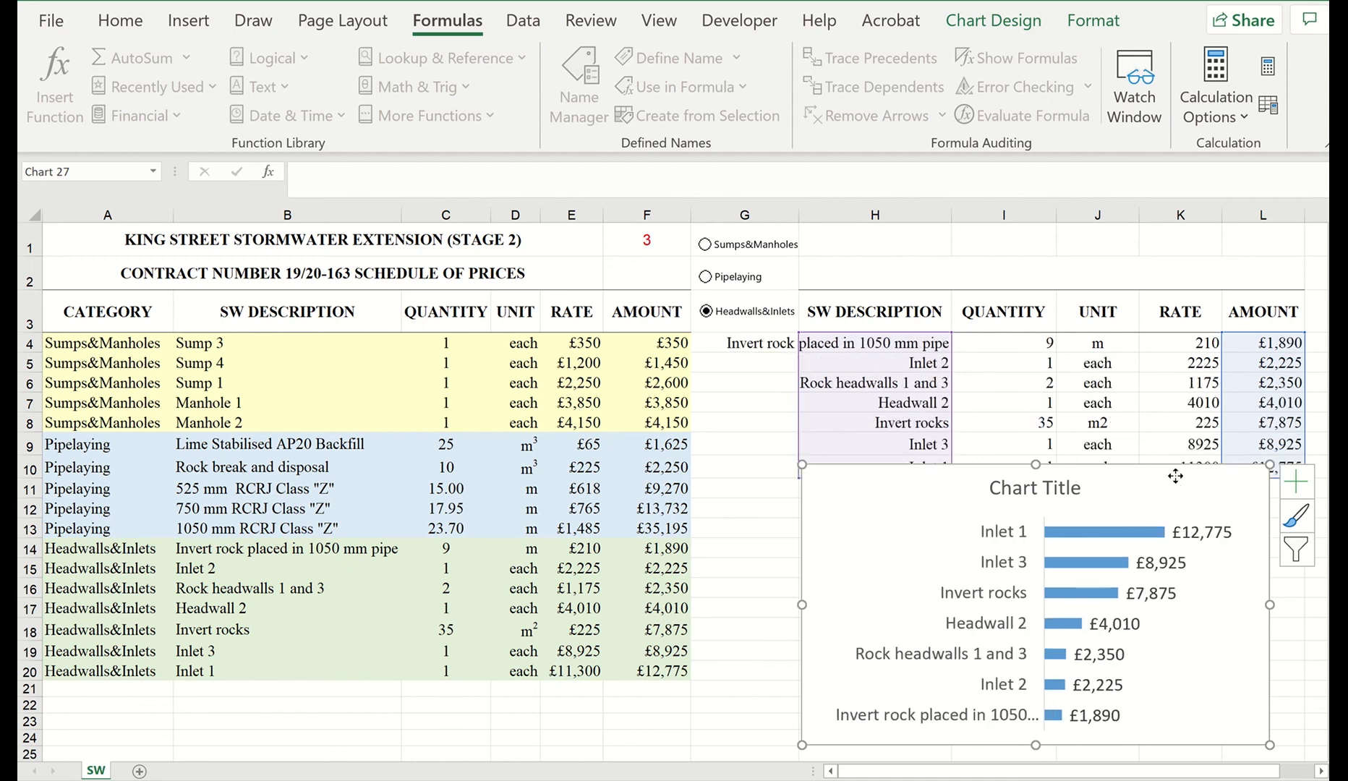
drag(1175, 475, 1179, 498)
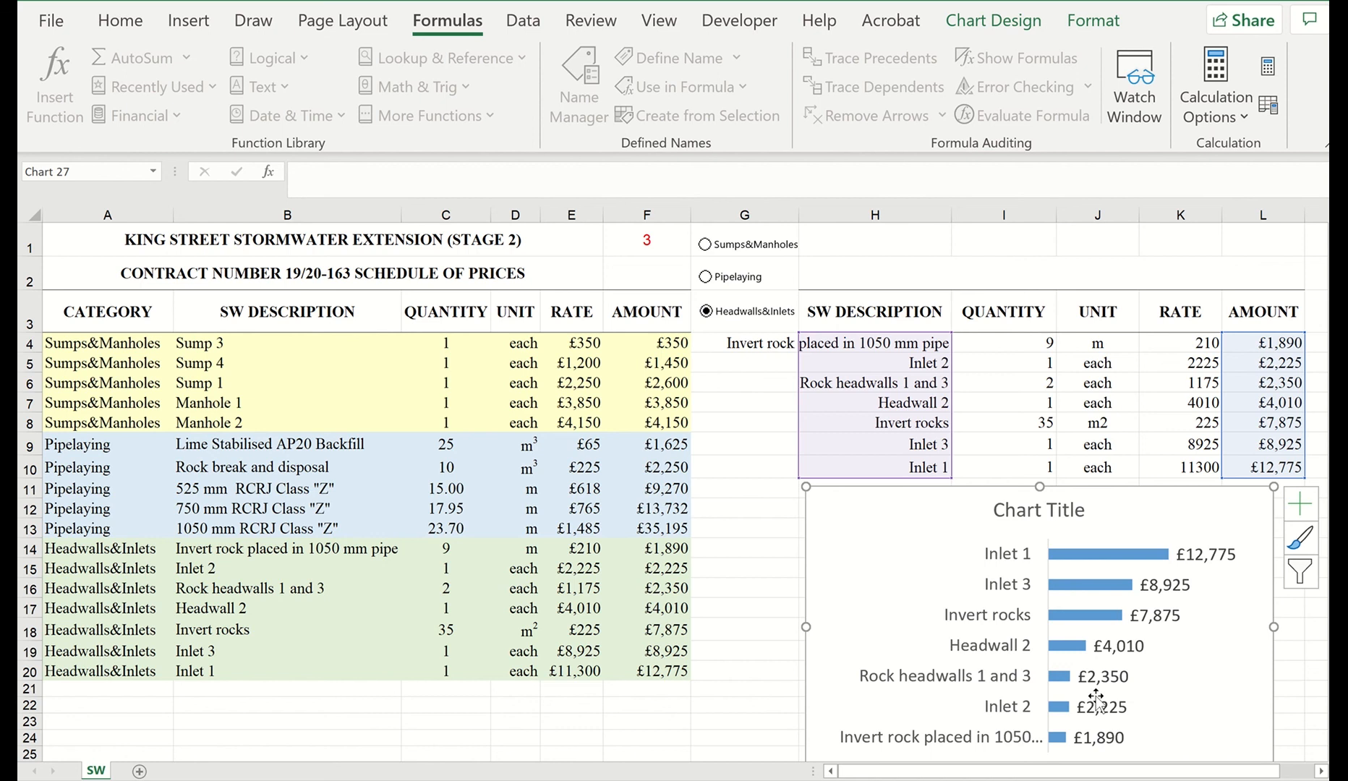
click(740, 477)
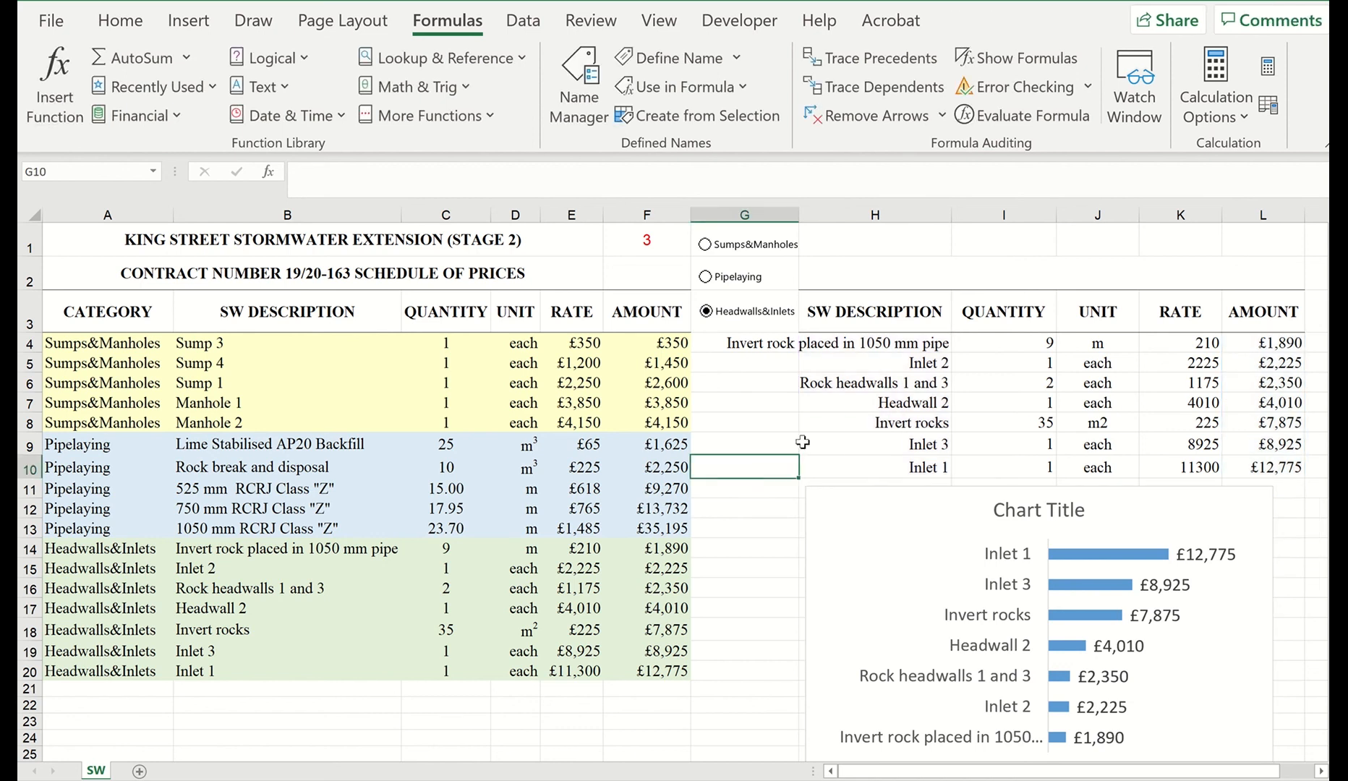
Step: Copy the nested IF(F1=1,"Sumps&Manholes",IF(F1=2,"Pipelaying","Headwalls&Inlets")) portion from the FILTER formula in H4, leaving that formula unedited, and select merged cell H2
click(880, 348)
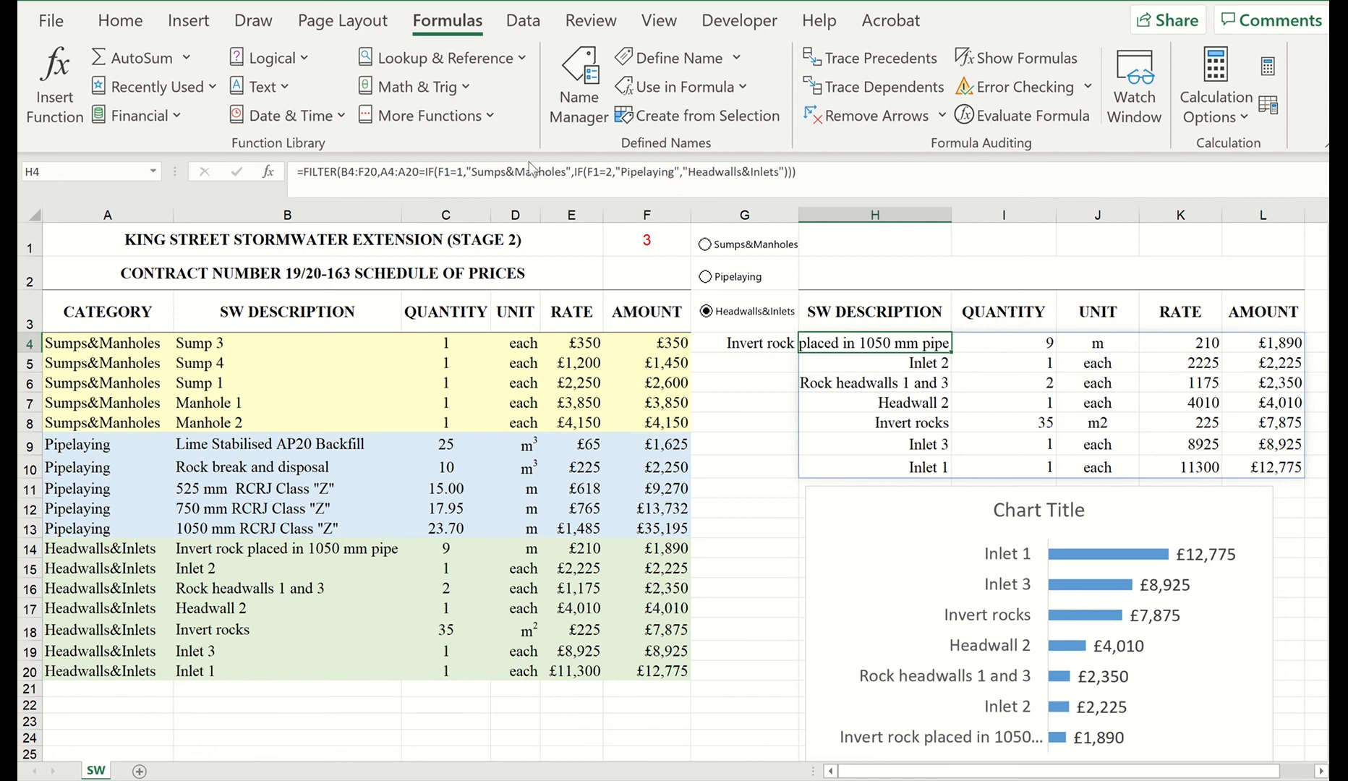
drag(426, 175, 791, 185)
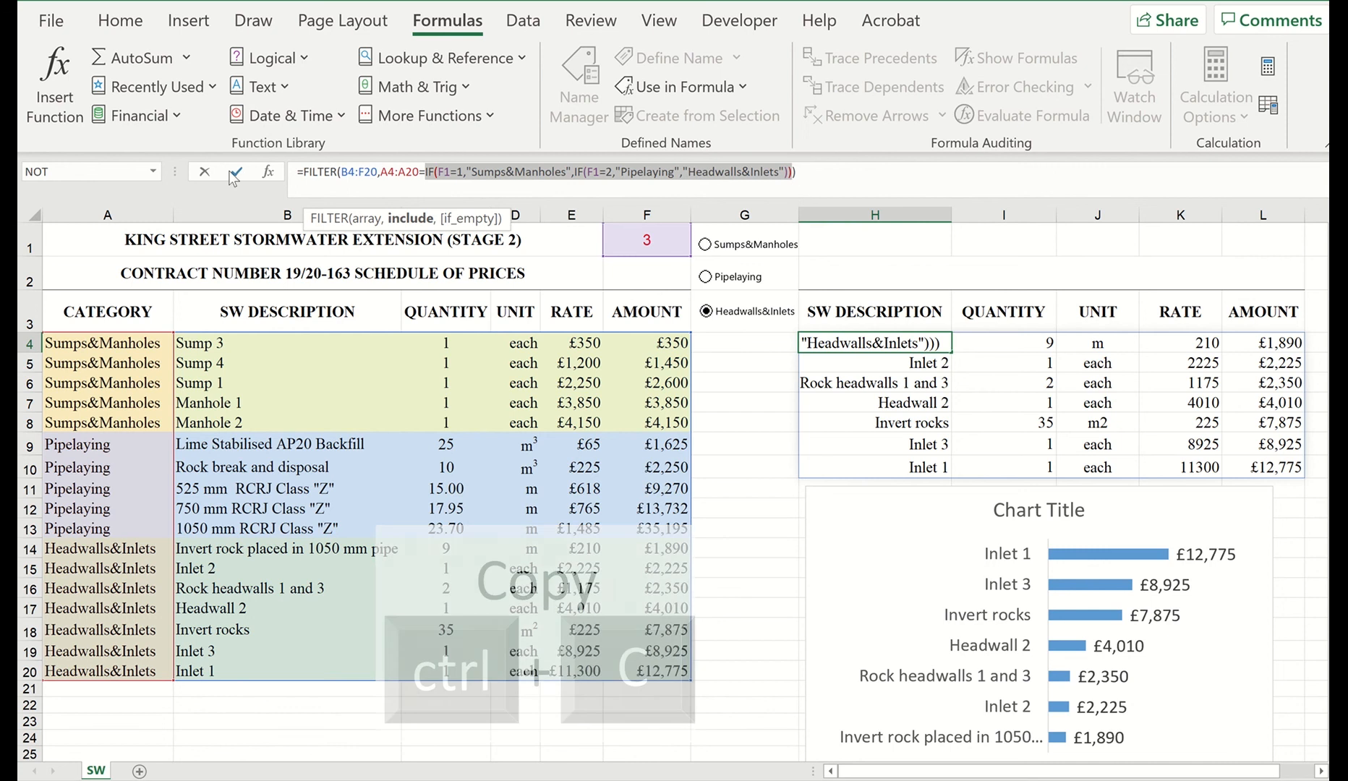
key(Escape)
click(896, 277)
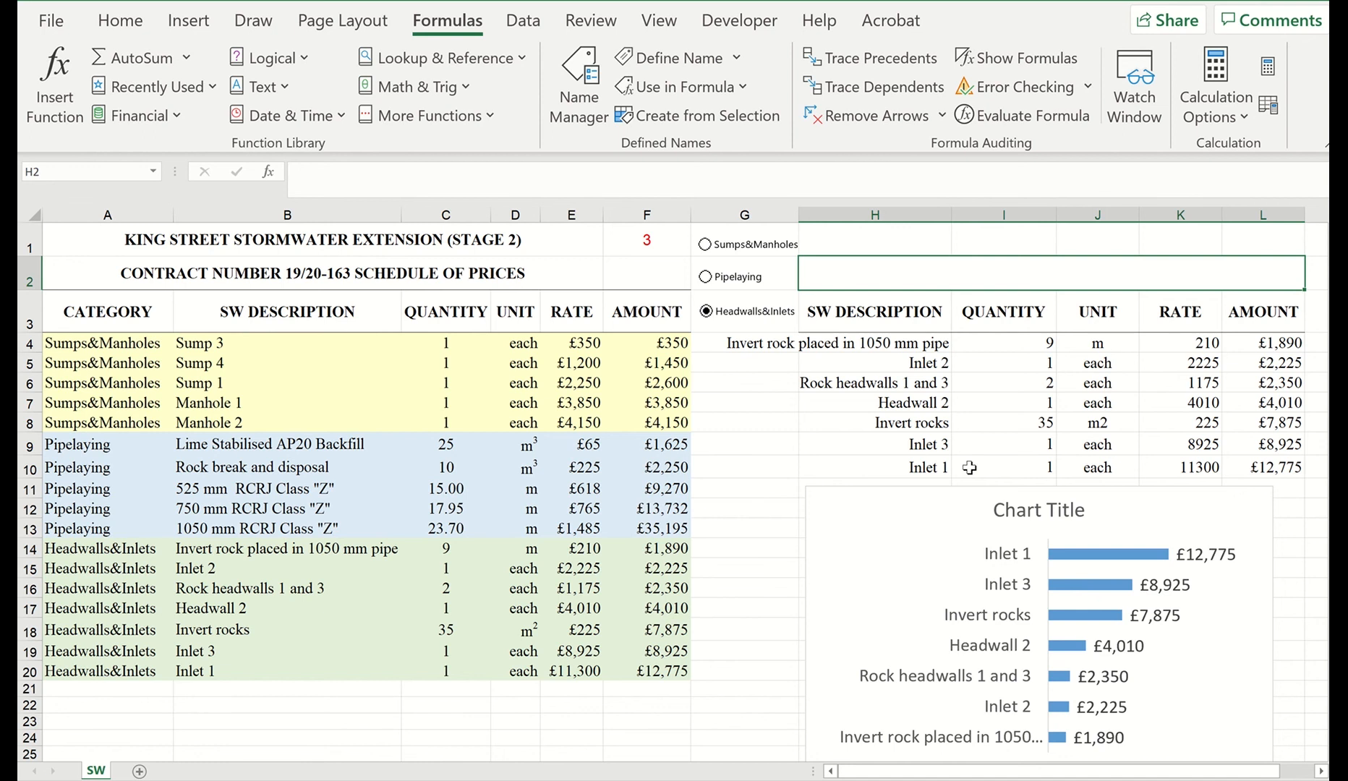
Step: Link the bar chart's title to cell H2 with the reference =SW!$H$2
click(1073, 511)
click(467, 174)
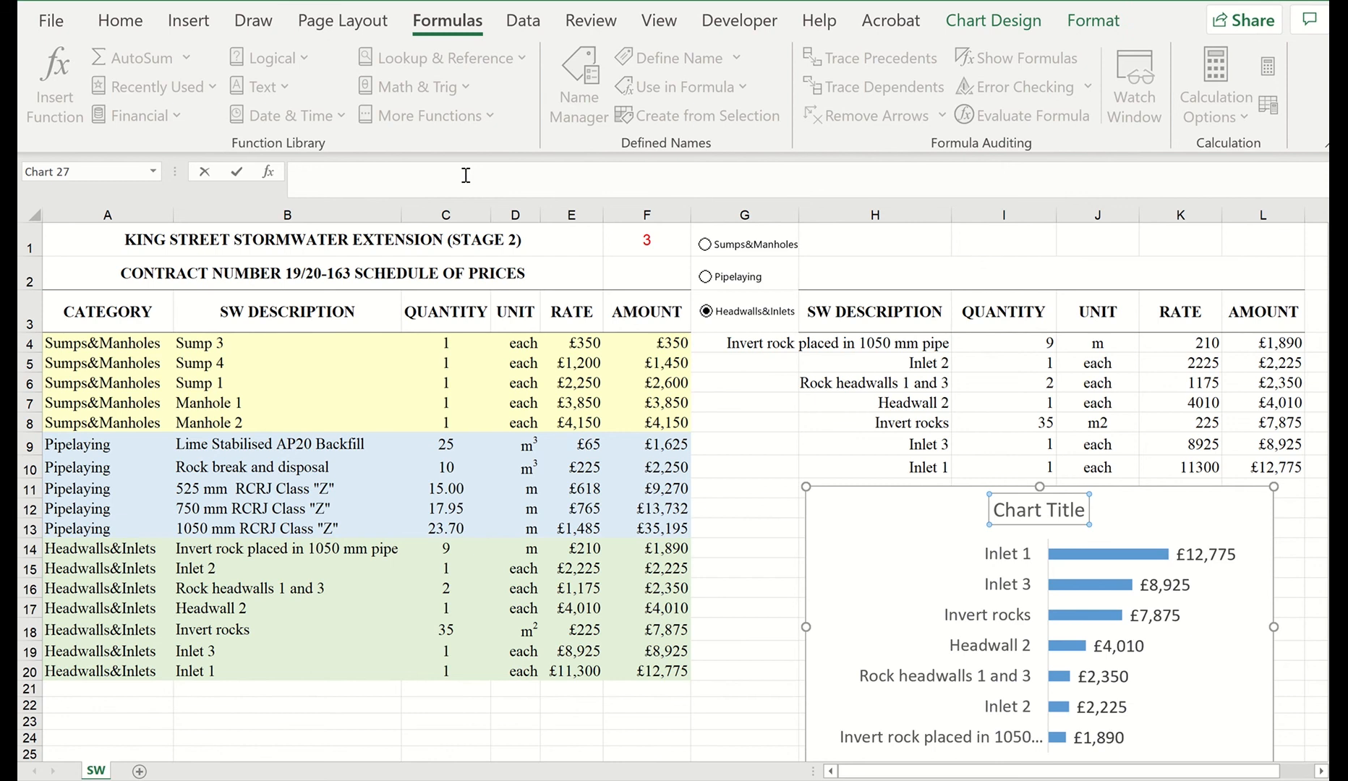
click(909, 274)
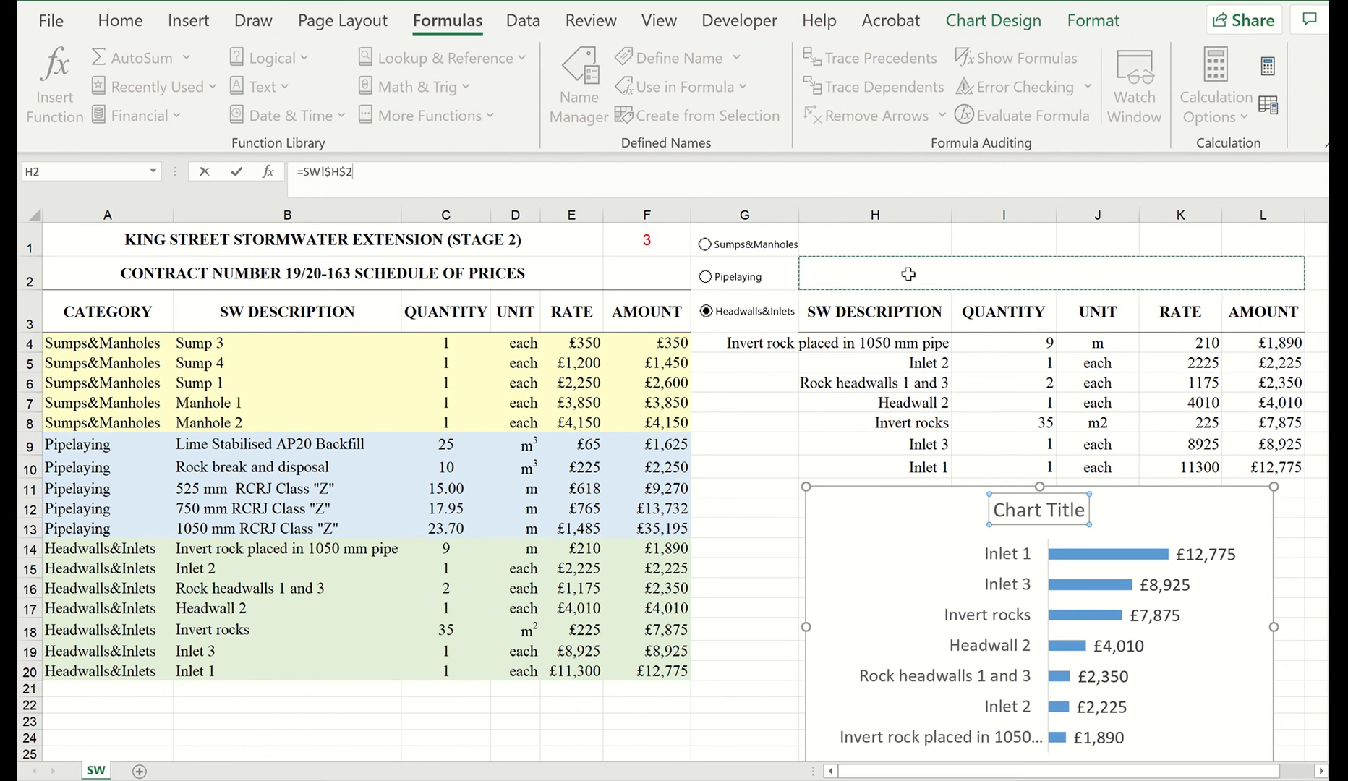
key(Return)
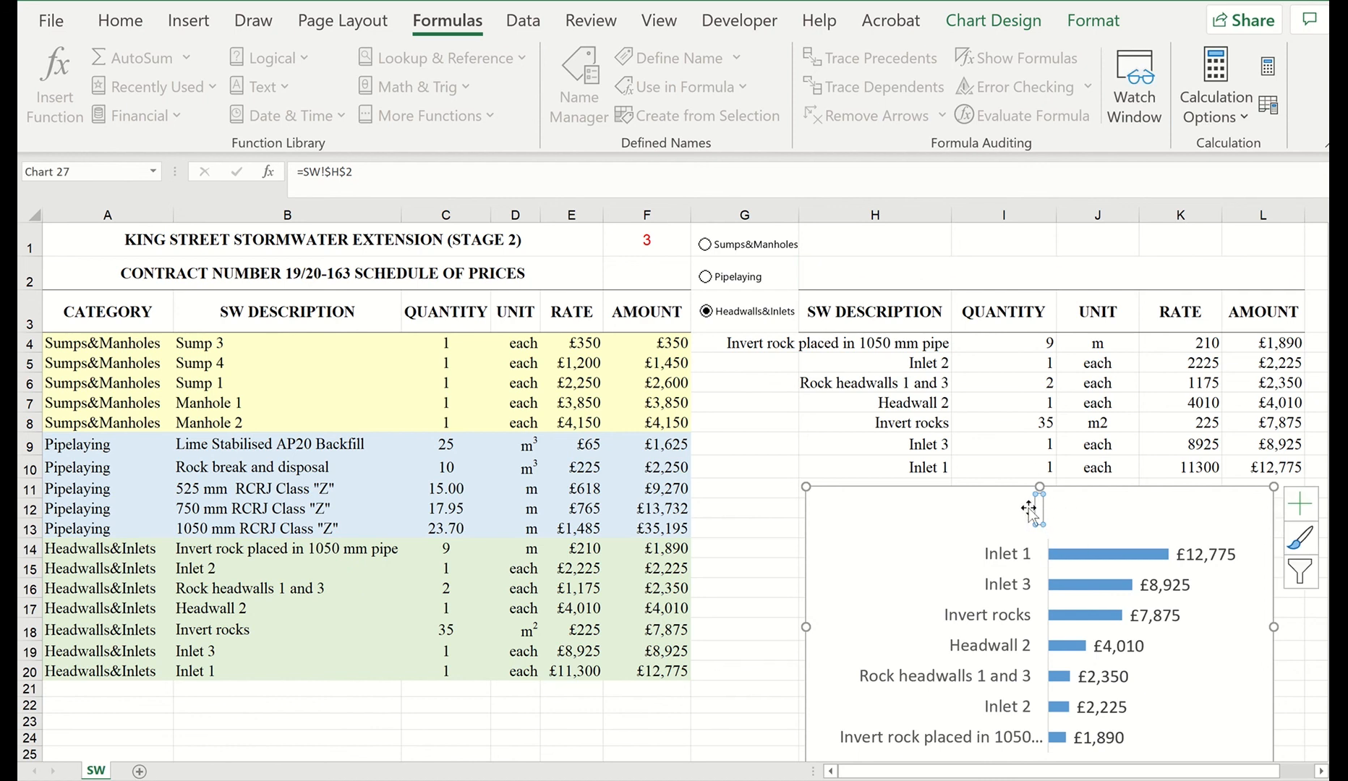
Step: Enter the dynamic title formula in H2: ="King St SW Extension "&IF(F1=1,"Sumps&Manholes",IF(F1=2,"Pipelaying","Headwalls&Inlets"))
click(936, 282)
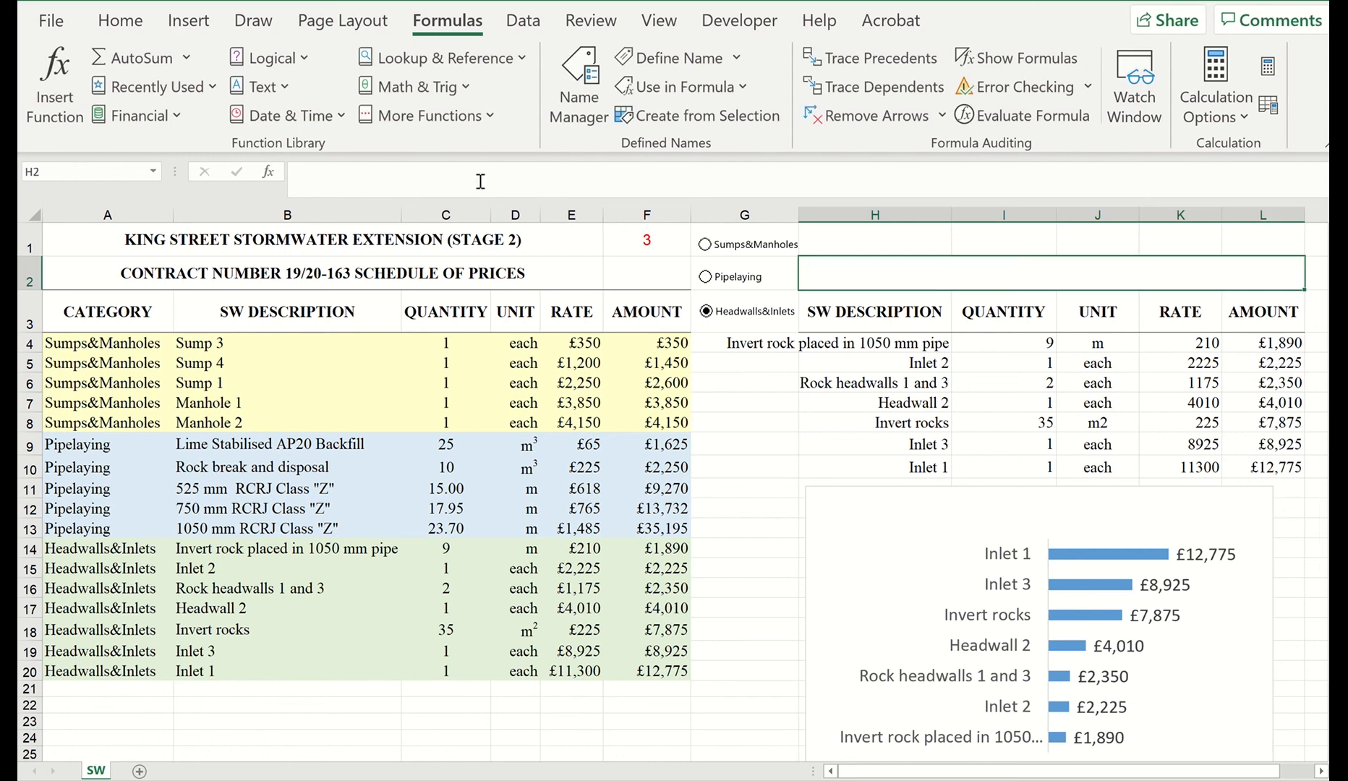
click(347, 172)
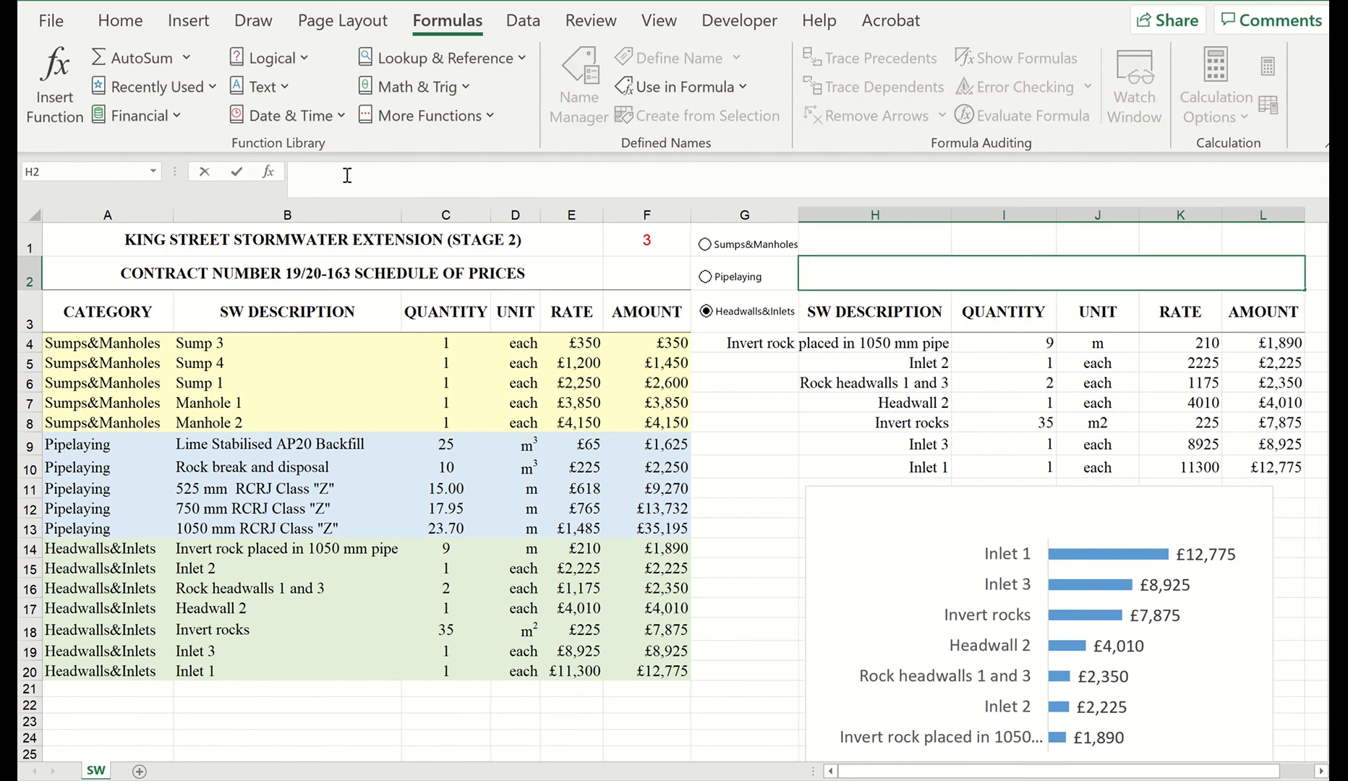
text(="King S)
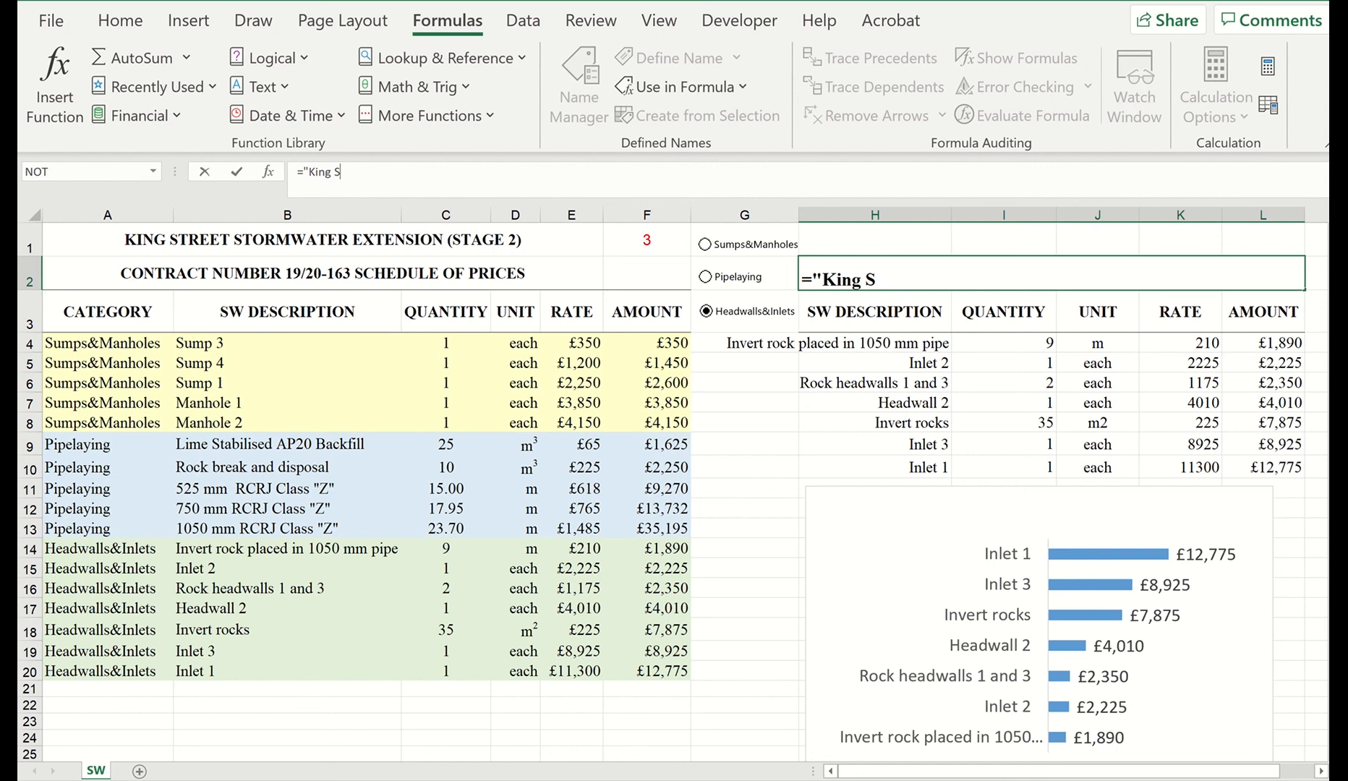
text(t SW Extension )
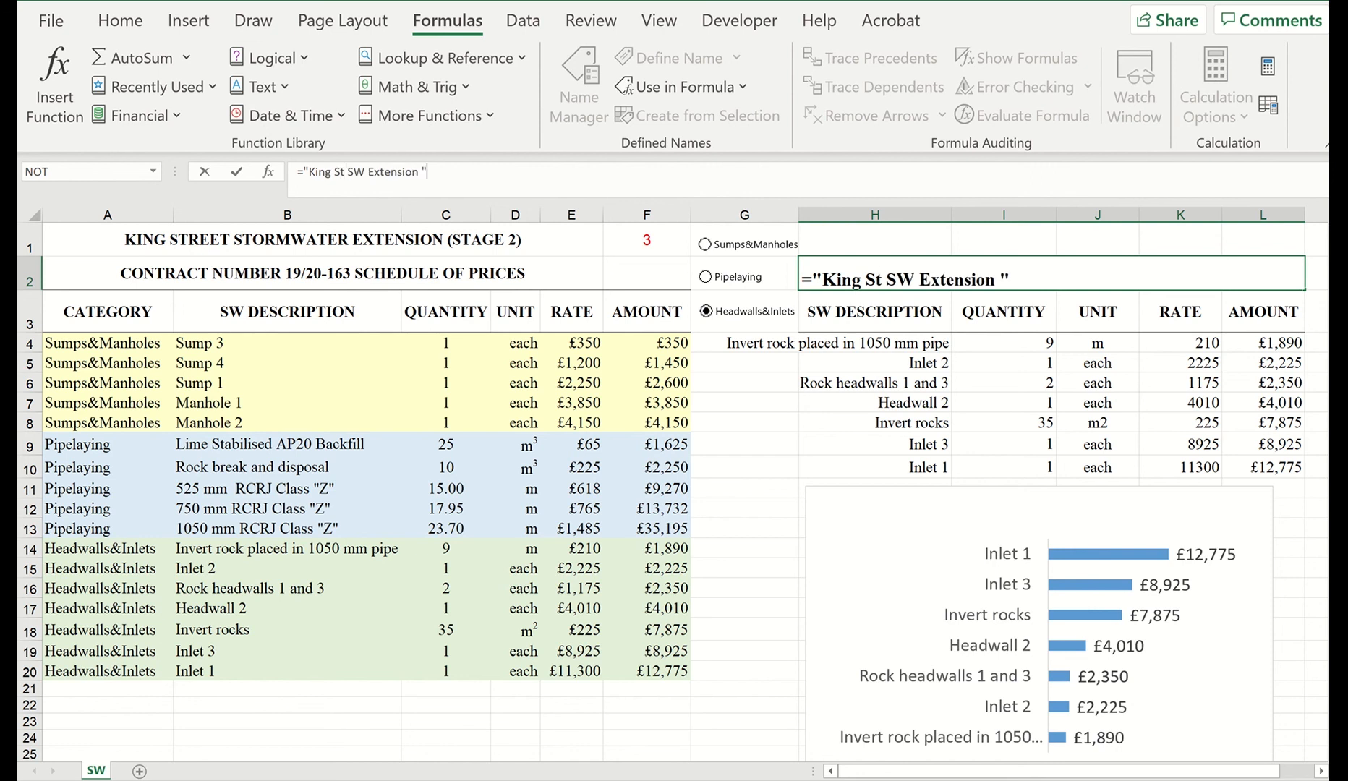
text("&)
text(IF(F1=1,"Sumps&Manholes",IF(F1=2,"Pipelaying","Headwalls&Inlets")))
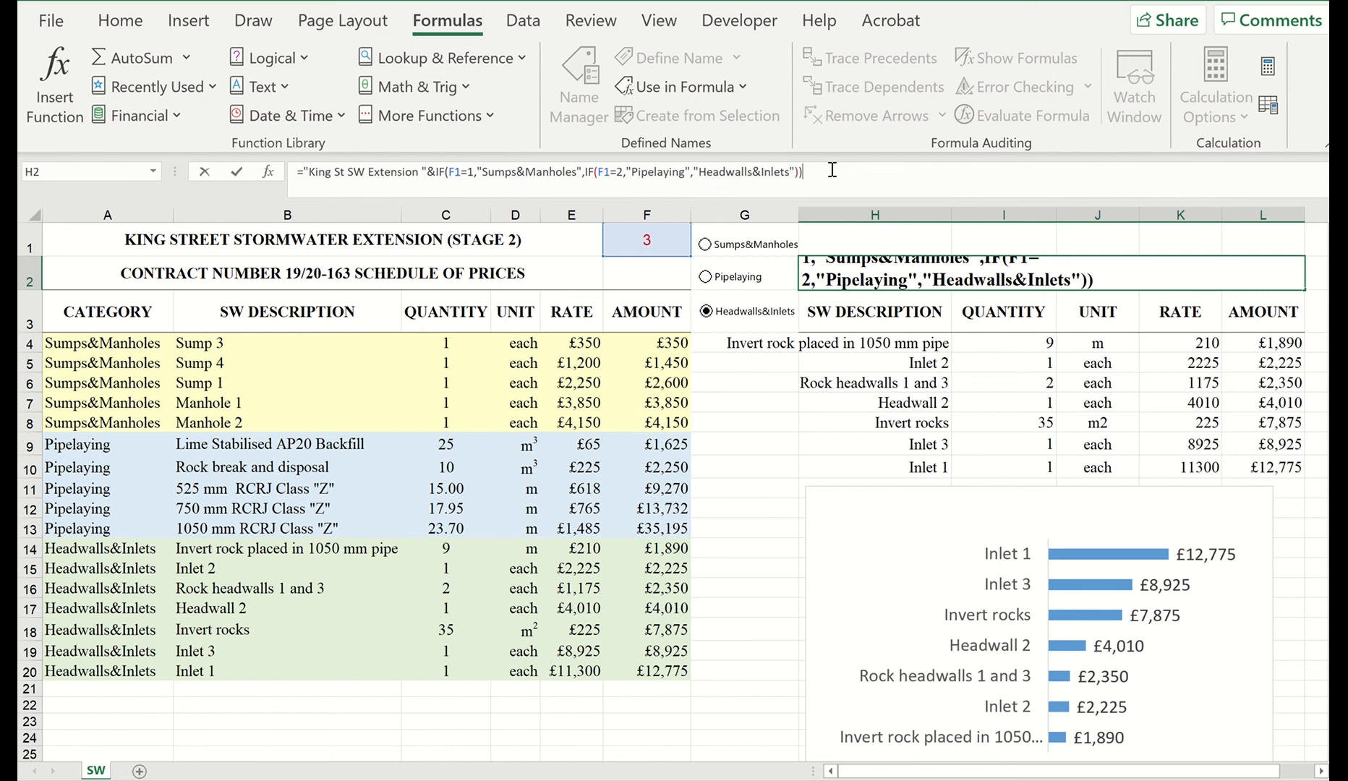
key(Return)
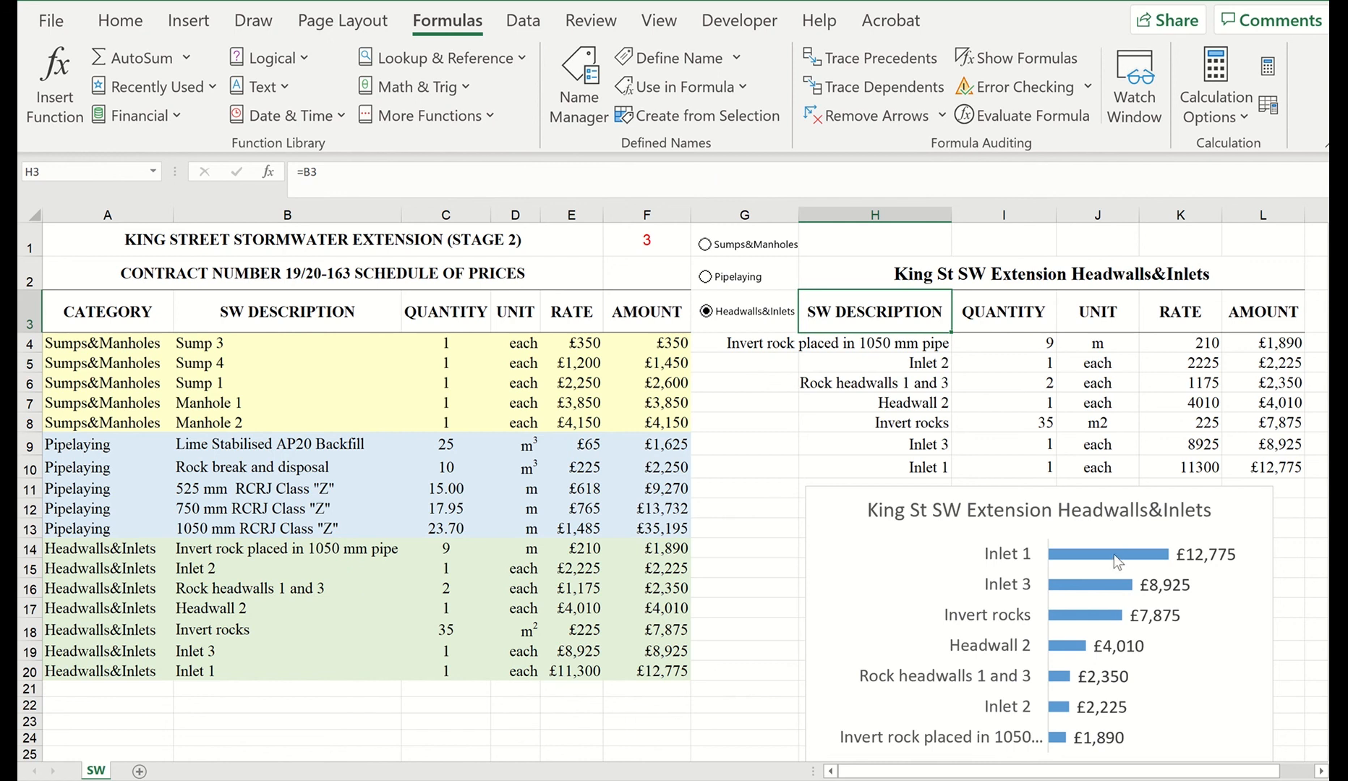
Step: Test the dynamic titles by switching between Sumps&Manholes and Pipelaying, and move the chart up closer to the filtered table, ending on Sumps&Manholes
click(704, 244)
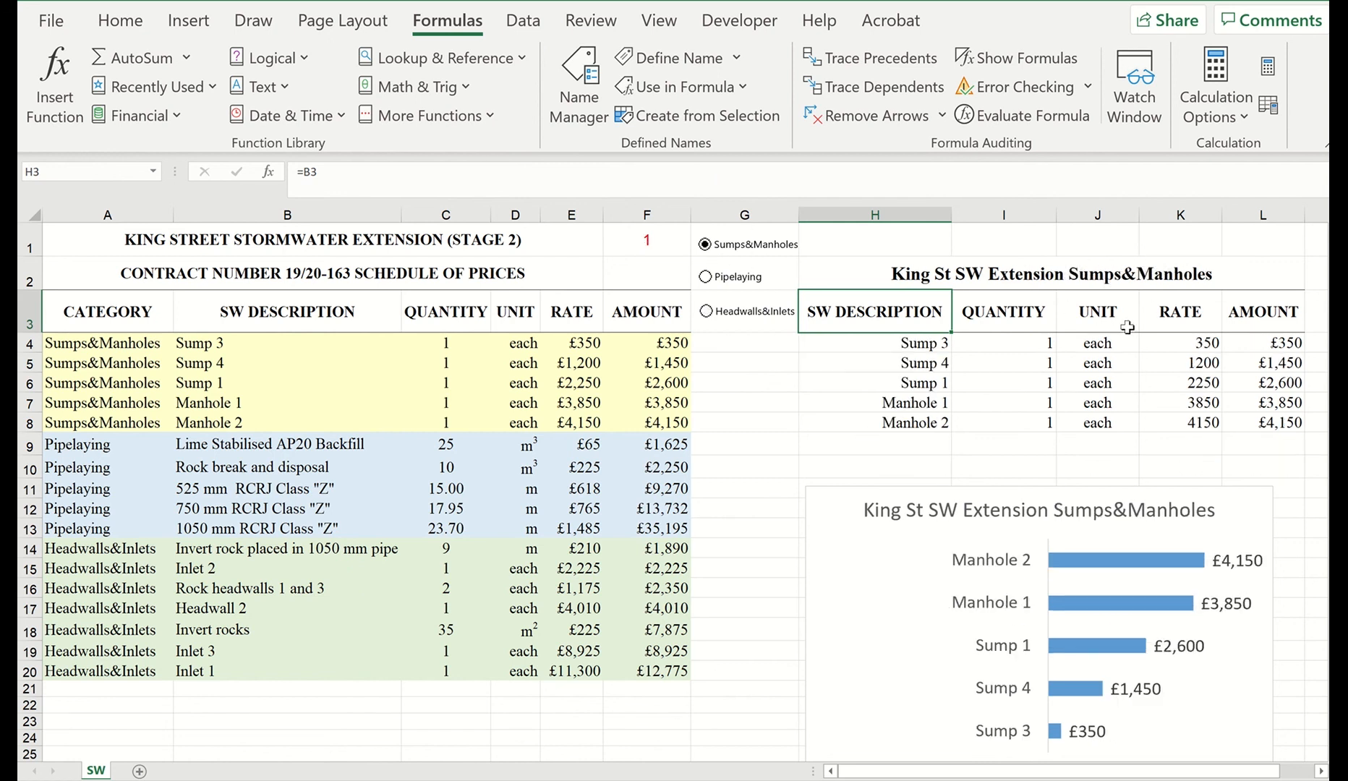
click(734, 280)
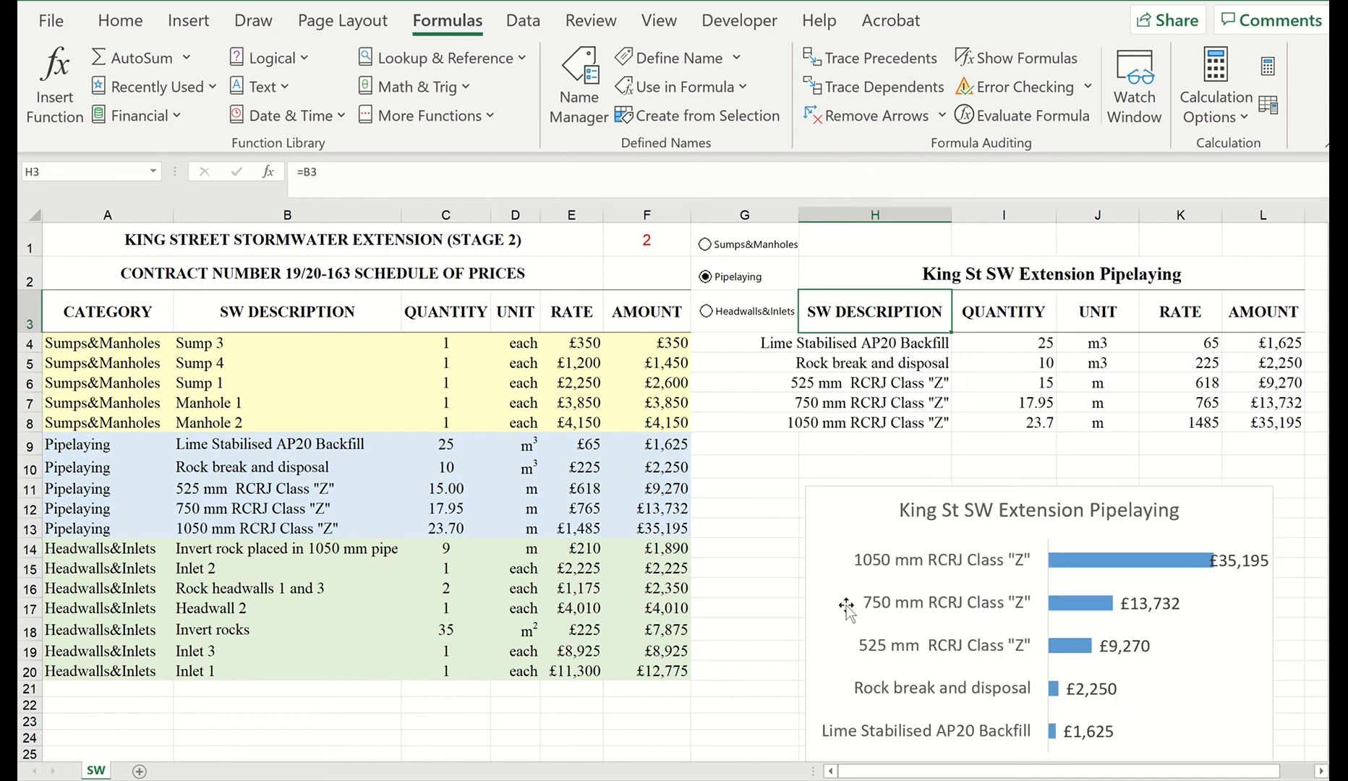
click(1257, 484)
drag(1258, 485, 1259, 449)
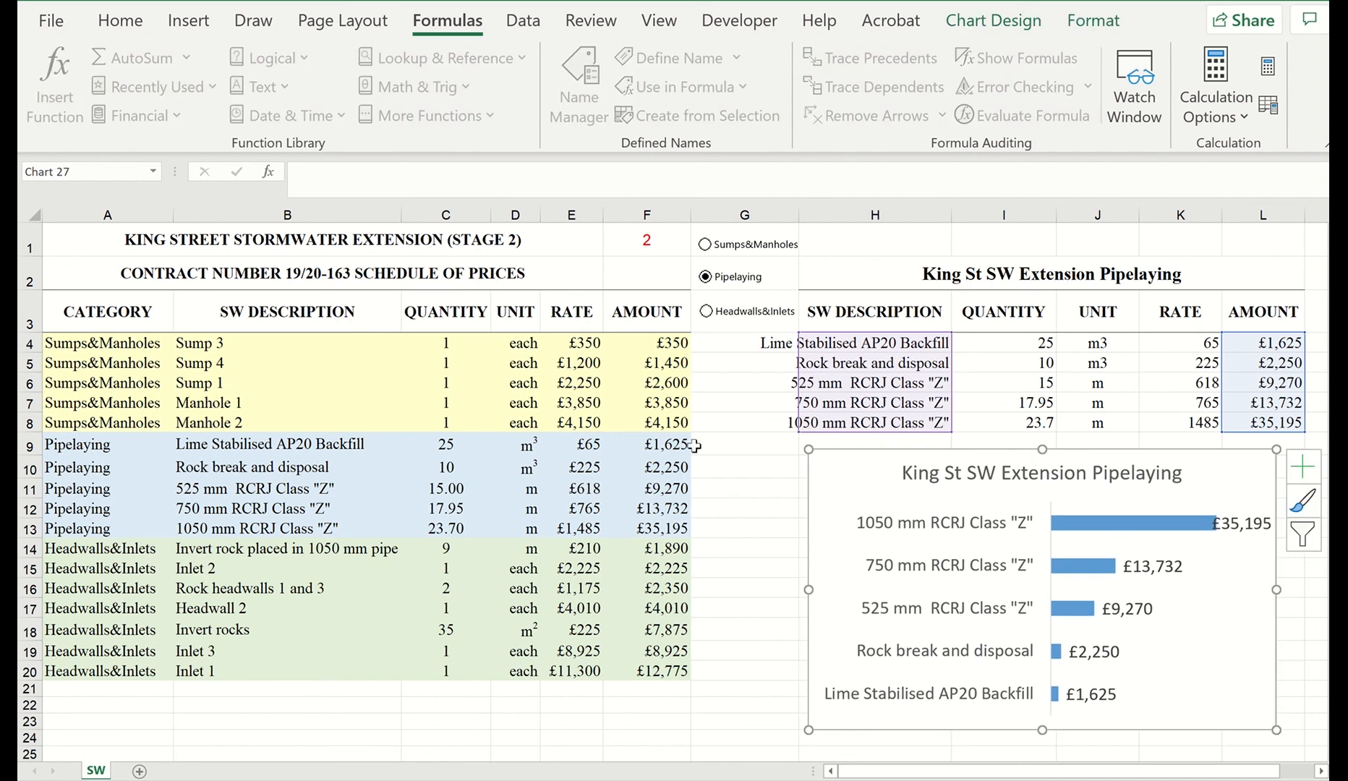
click(739, 467)
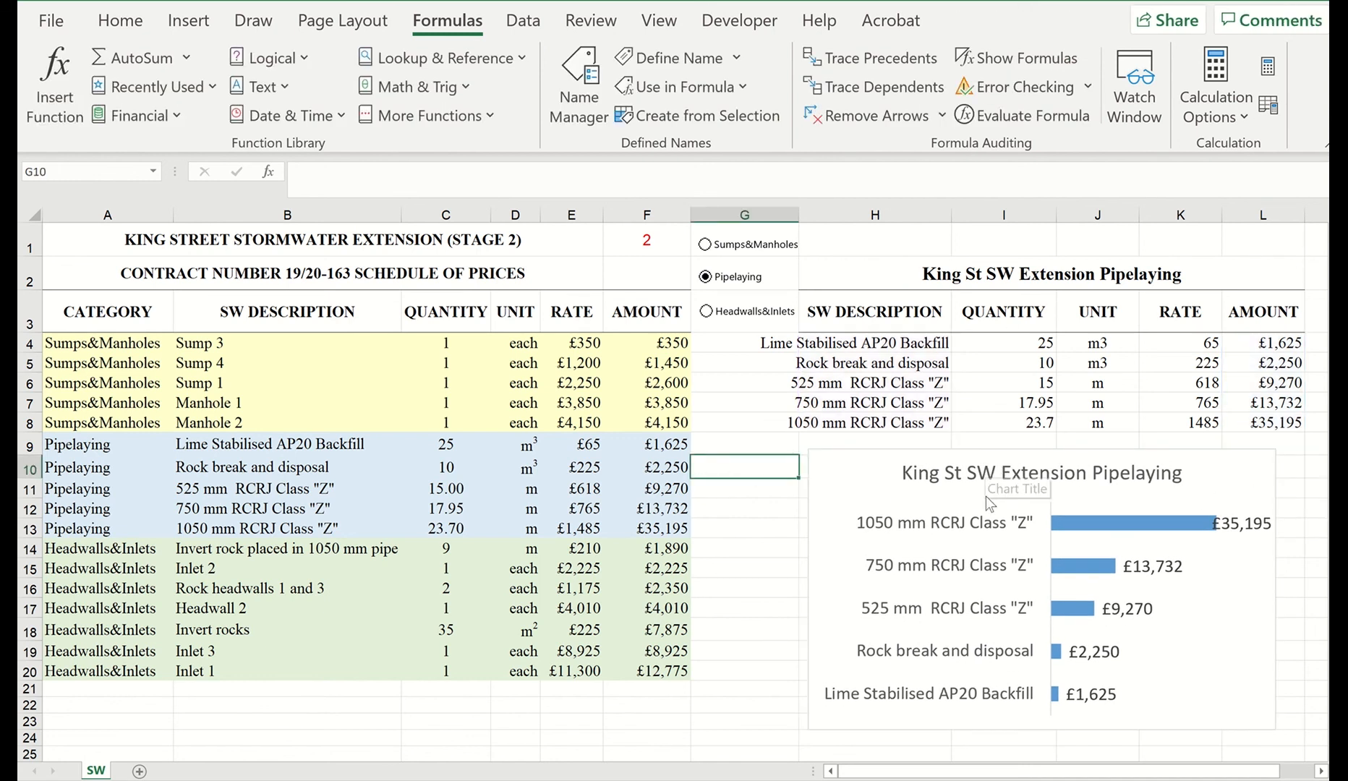
click(707, 246)
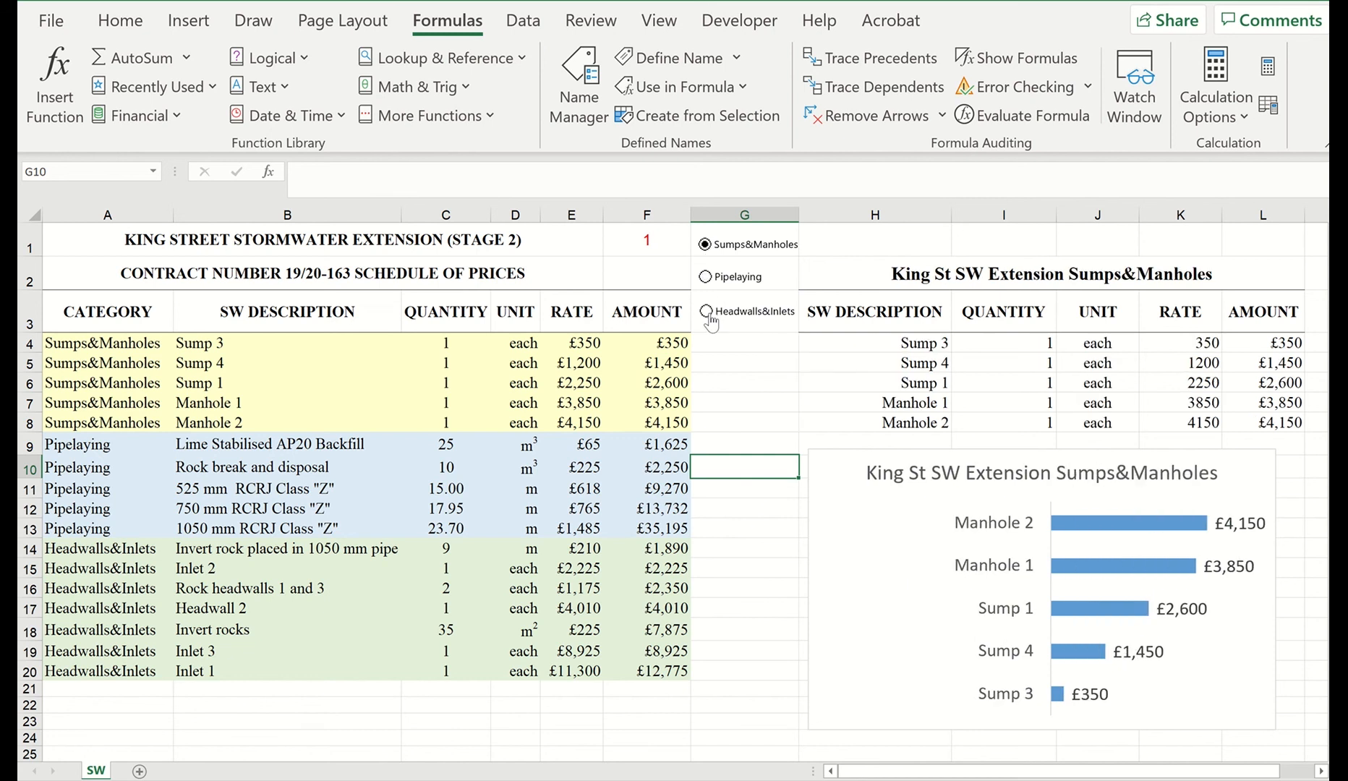